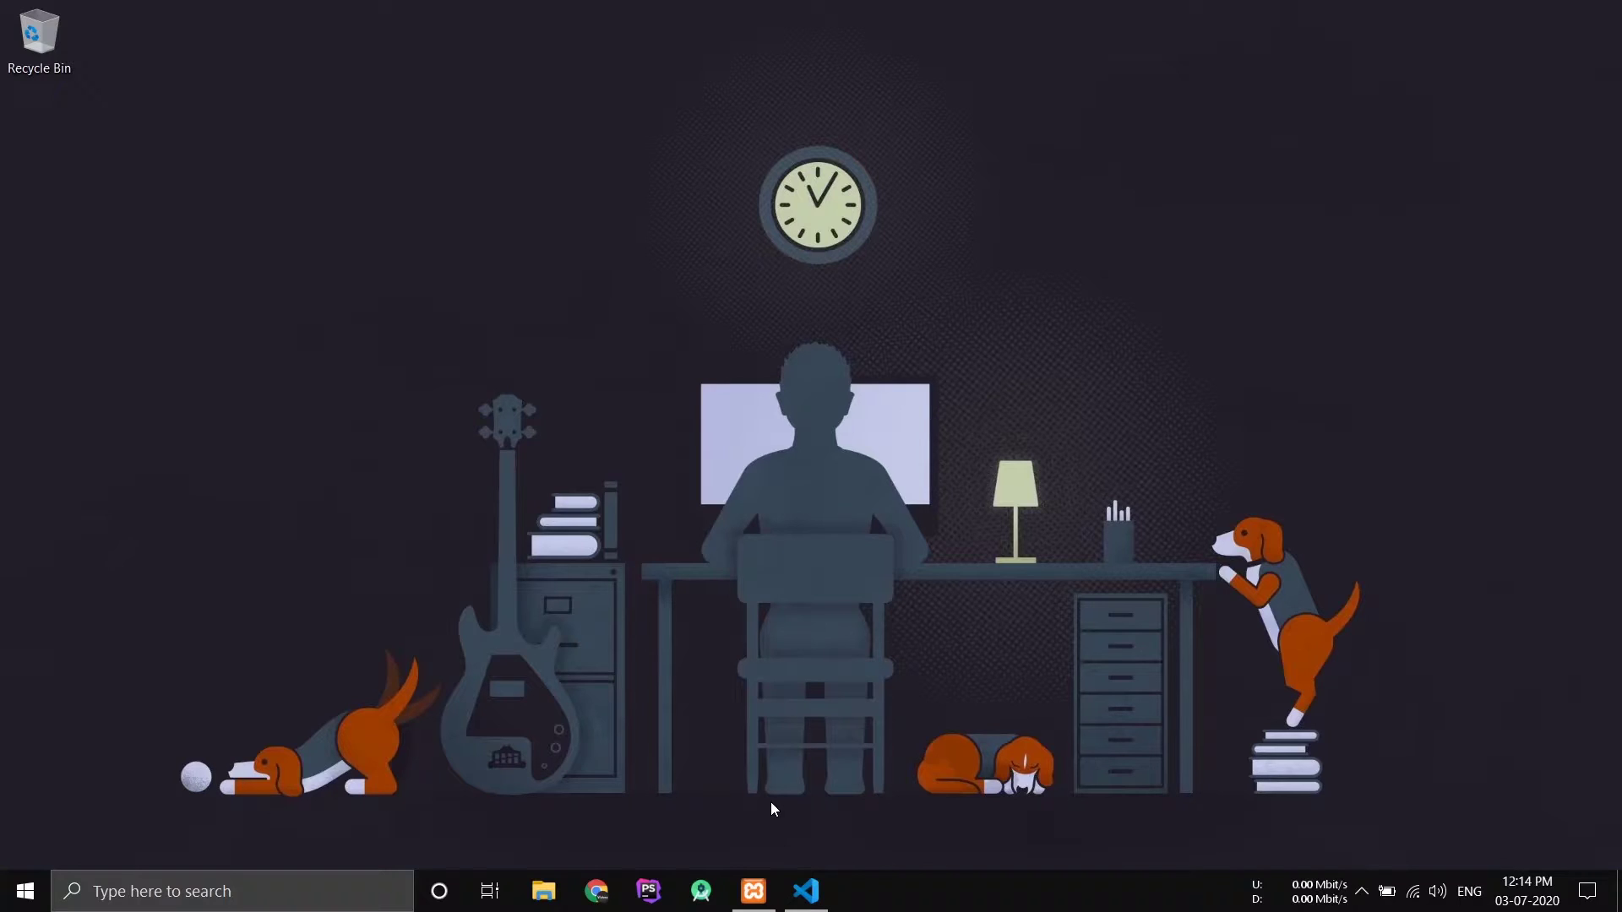
- Start Apache and MySQL in the XAMPP Control Panel, then minimize it
left_click(753, 891)
left_click(818, 290)
left_click(817, 318)
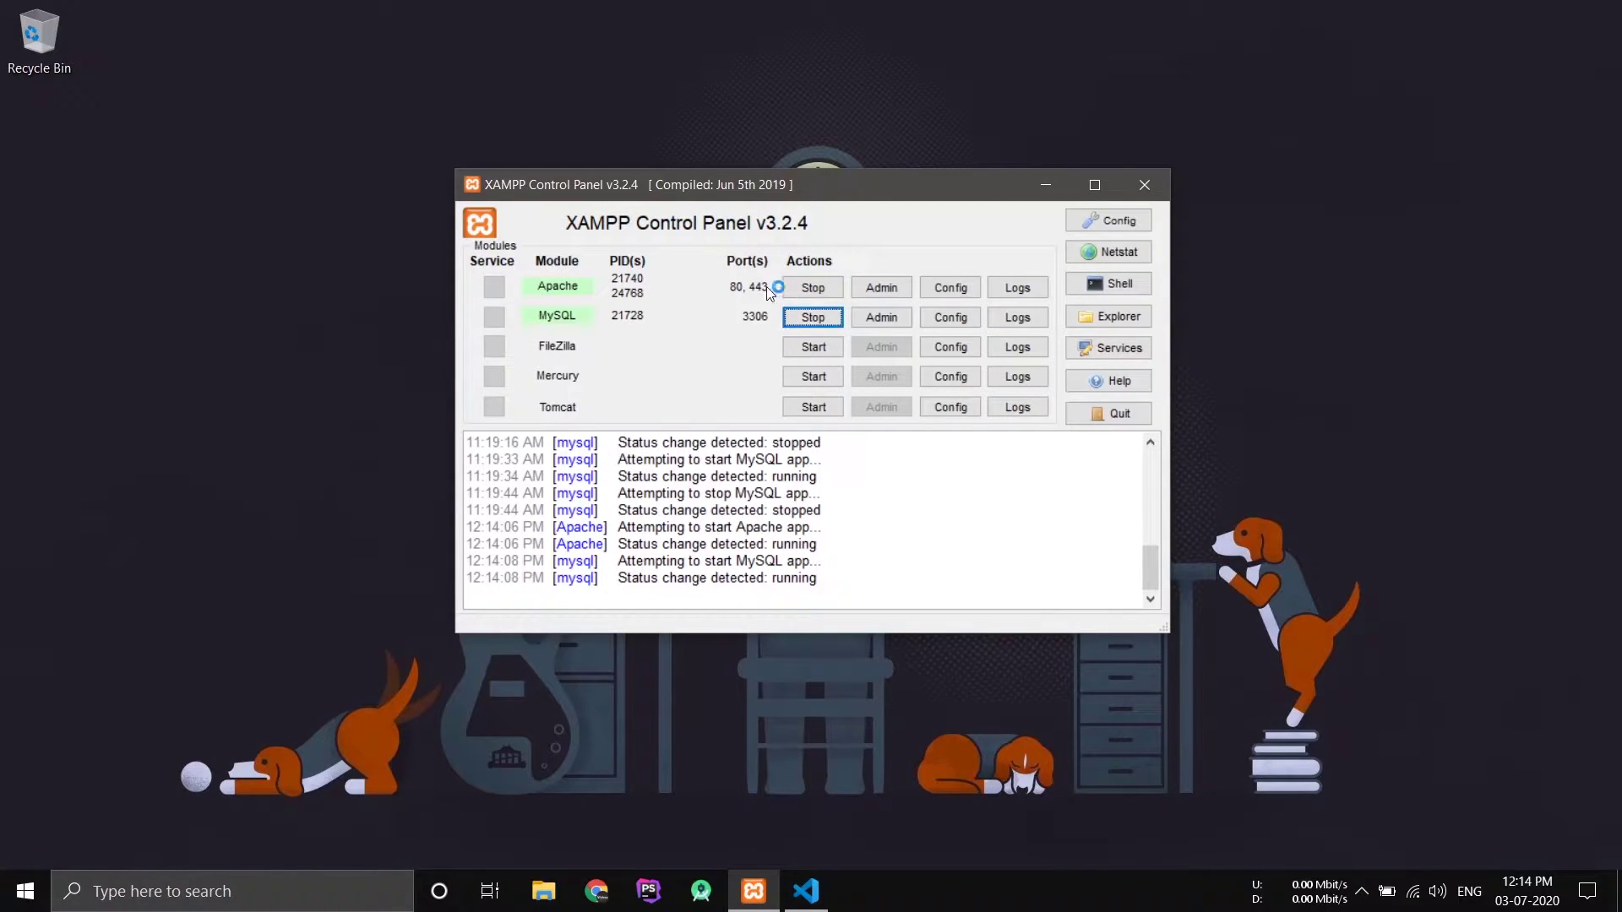
left_click(1038, 177)
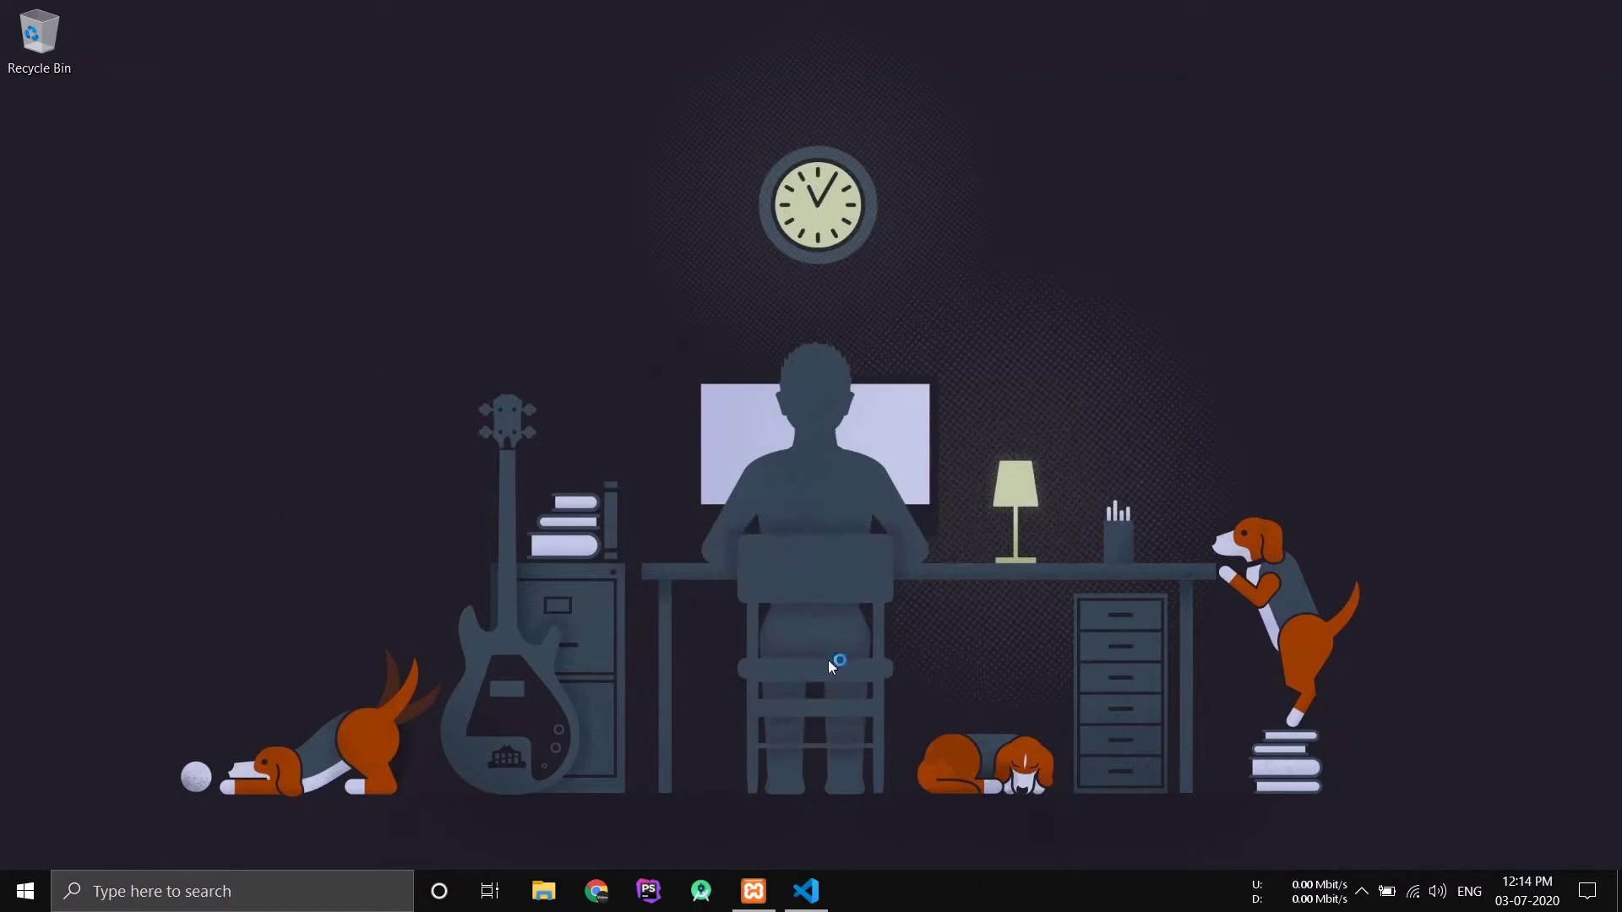
- Create a new database named API_DATA from phpMyAdmin's New page
left_click(753, 891)
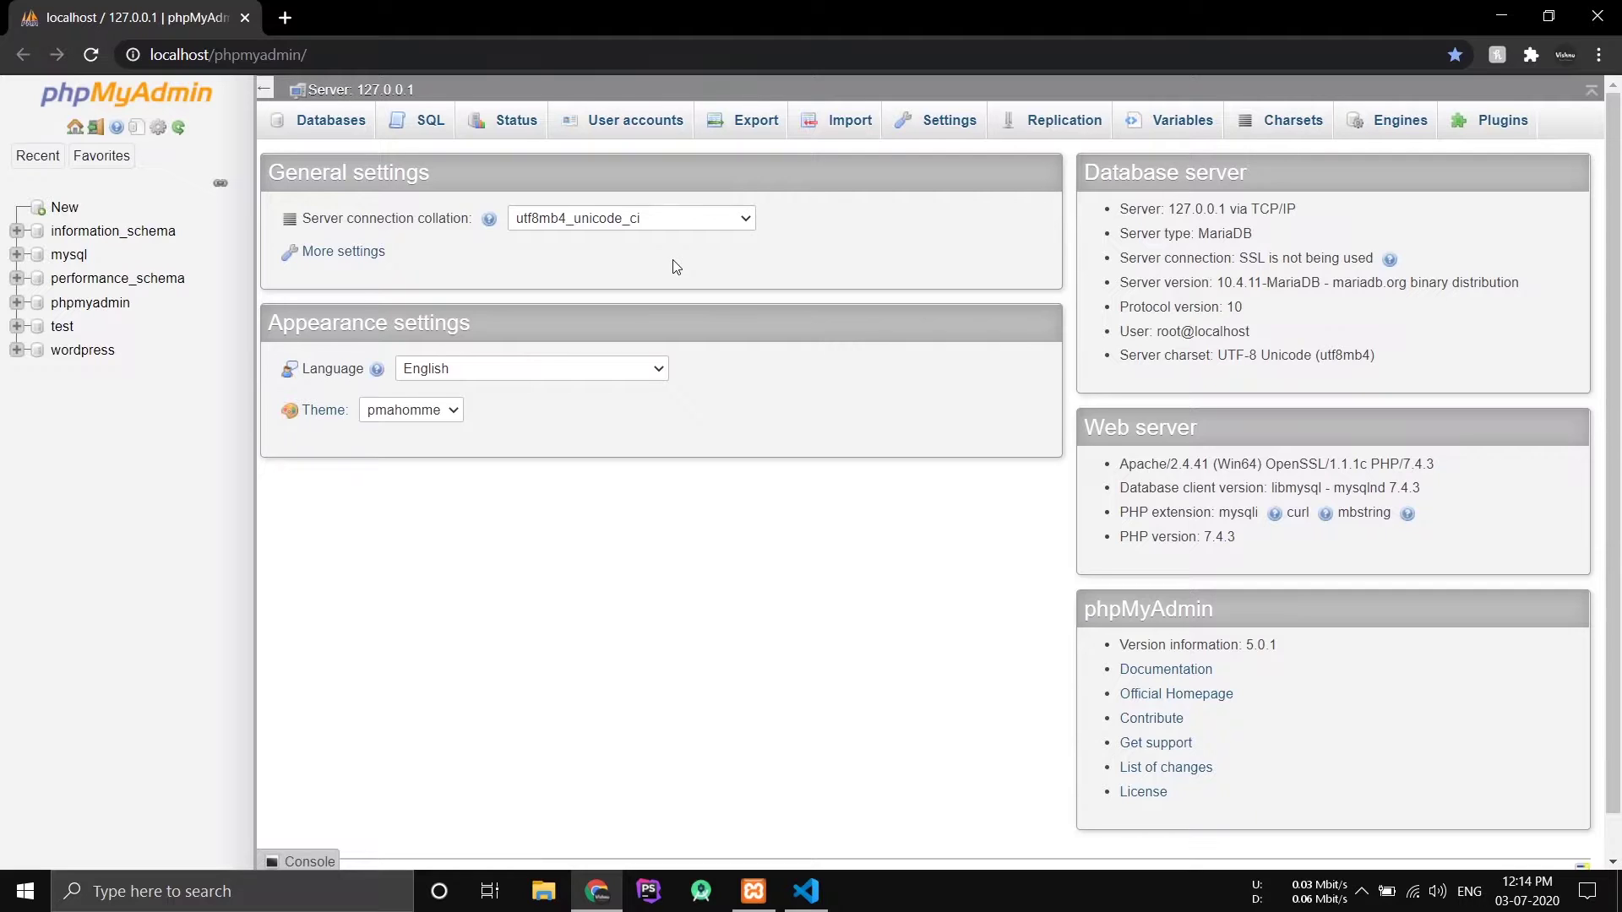
left_click(65, 209)
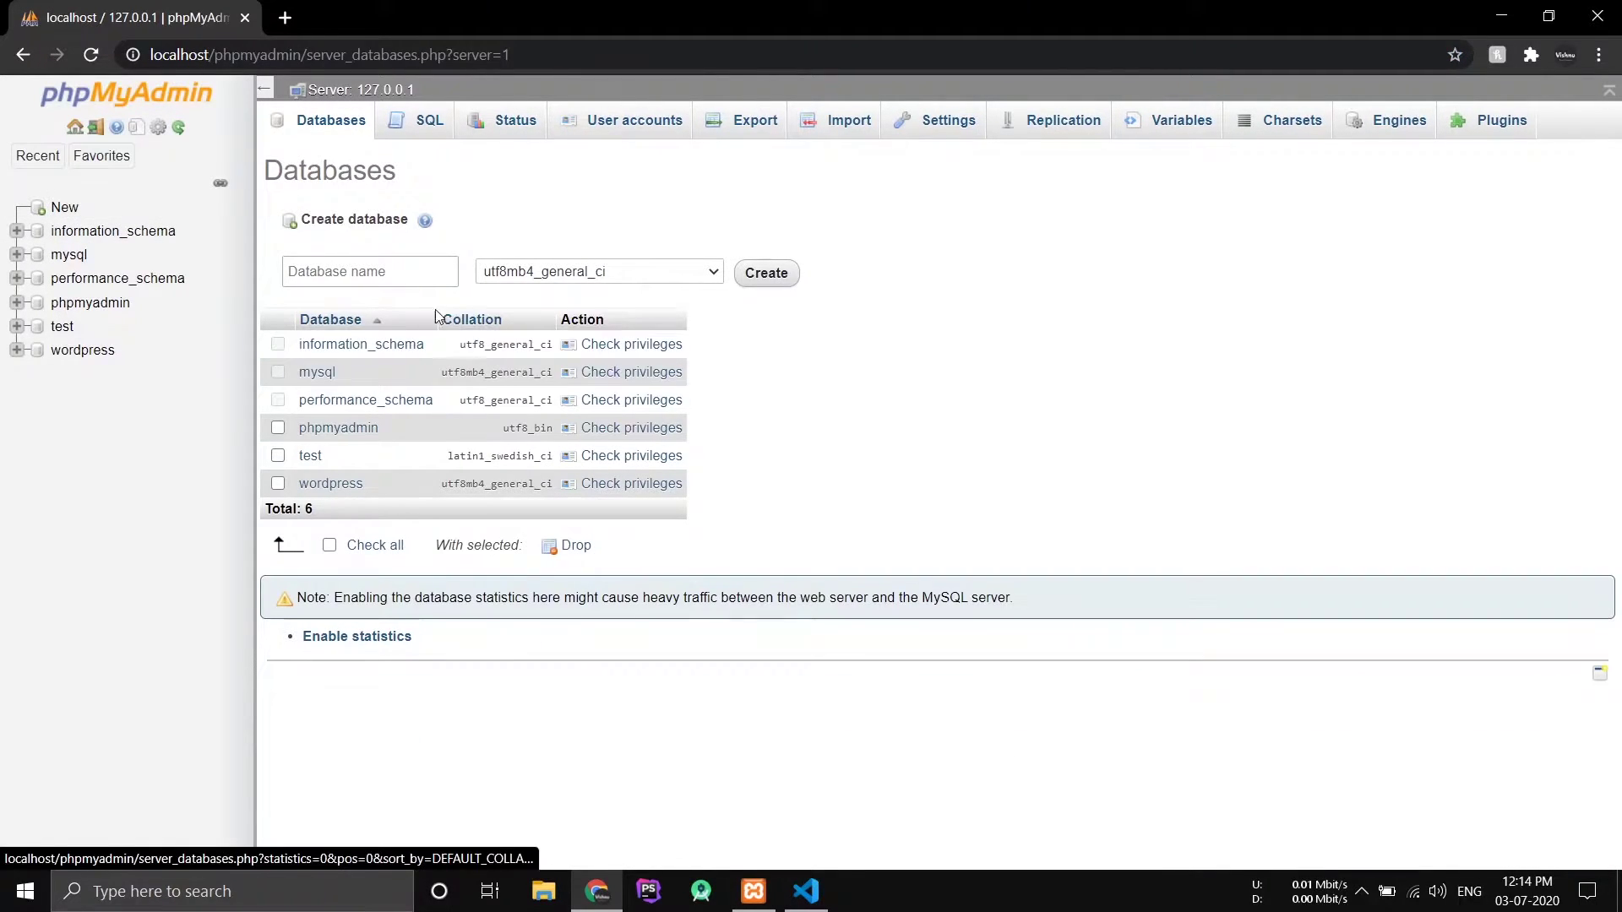
left_click(404, 271)
type("AP")
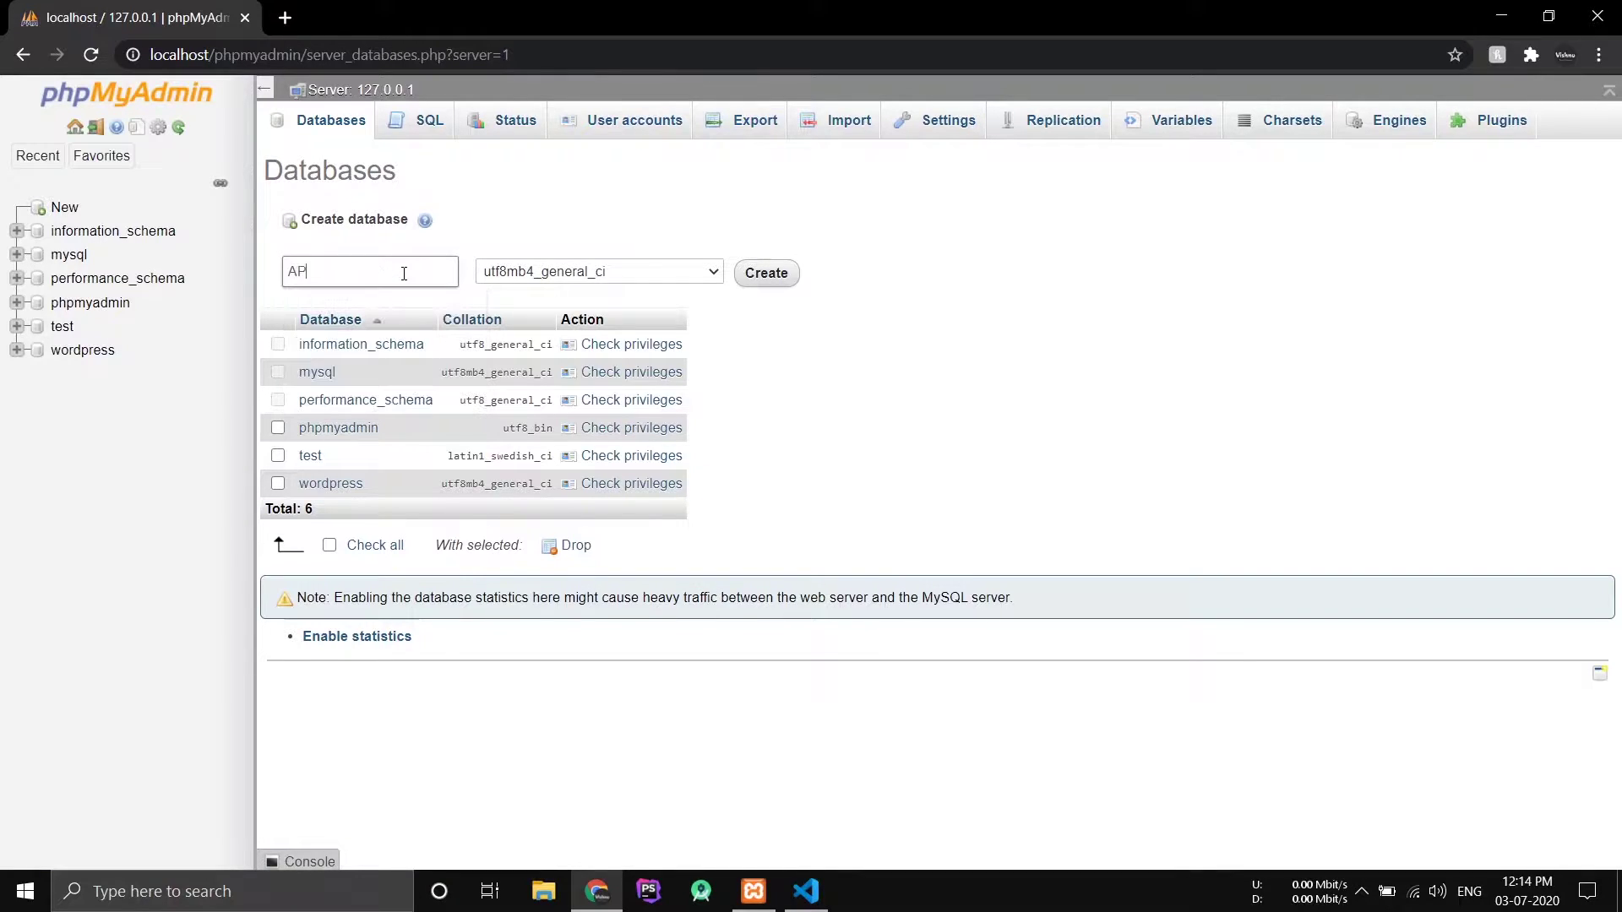
type("I_DATA")
left_click(769, 274)
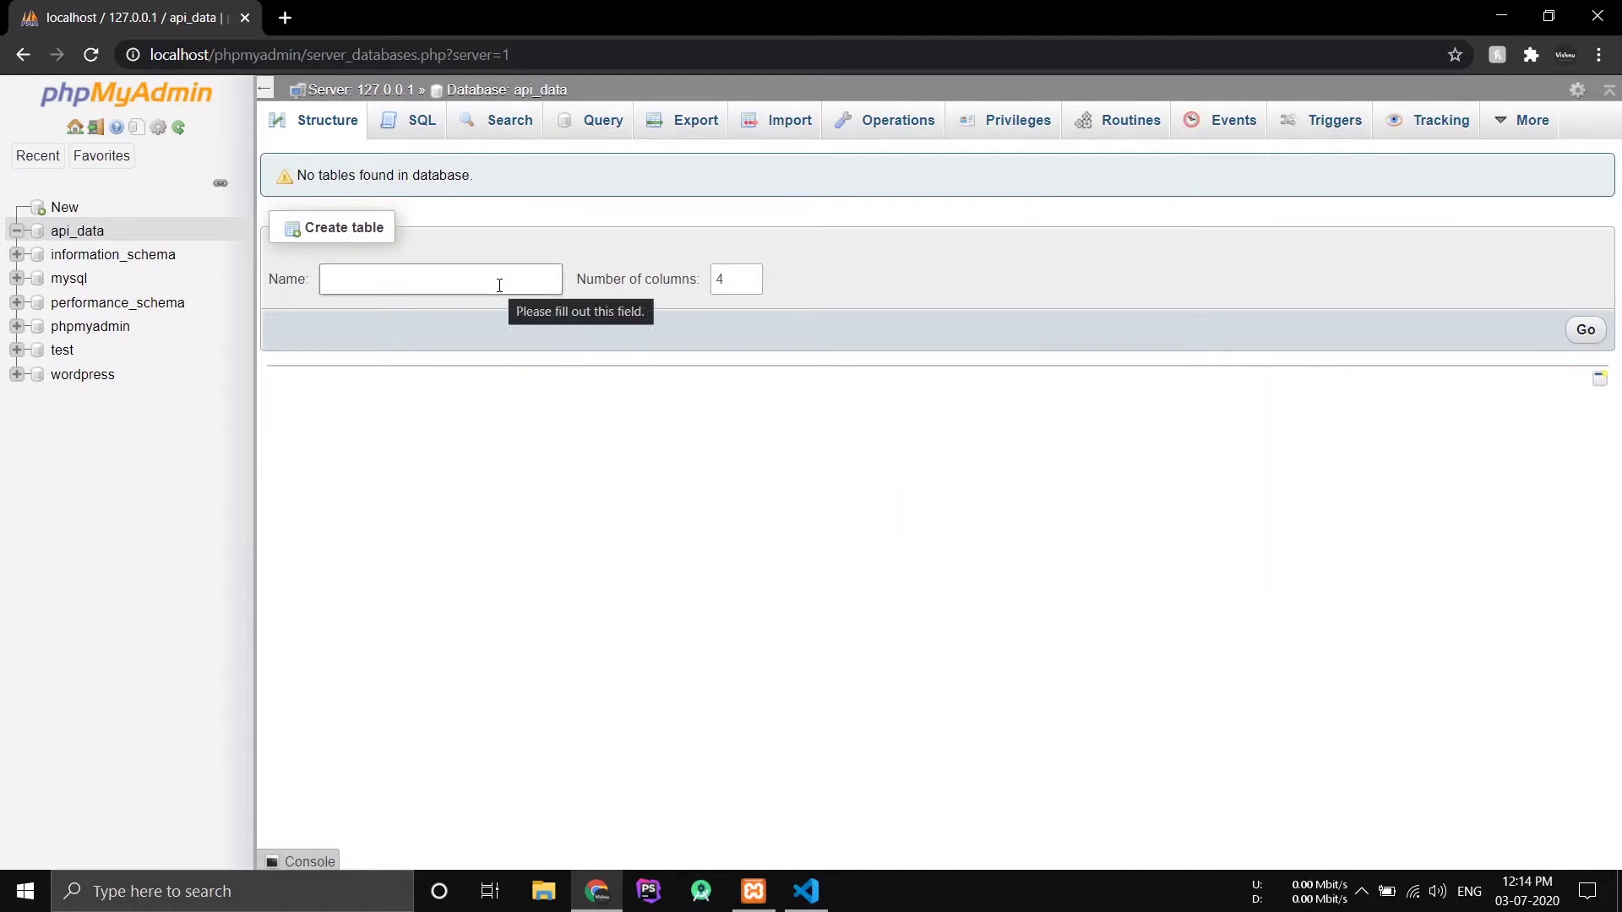
- Name the table DATA and its four columns id, name, age and email
left_click(498, 286)
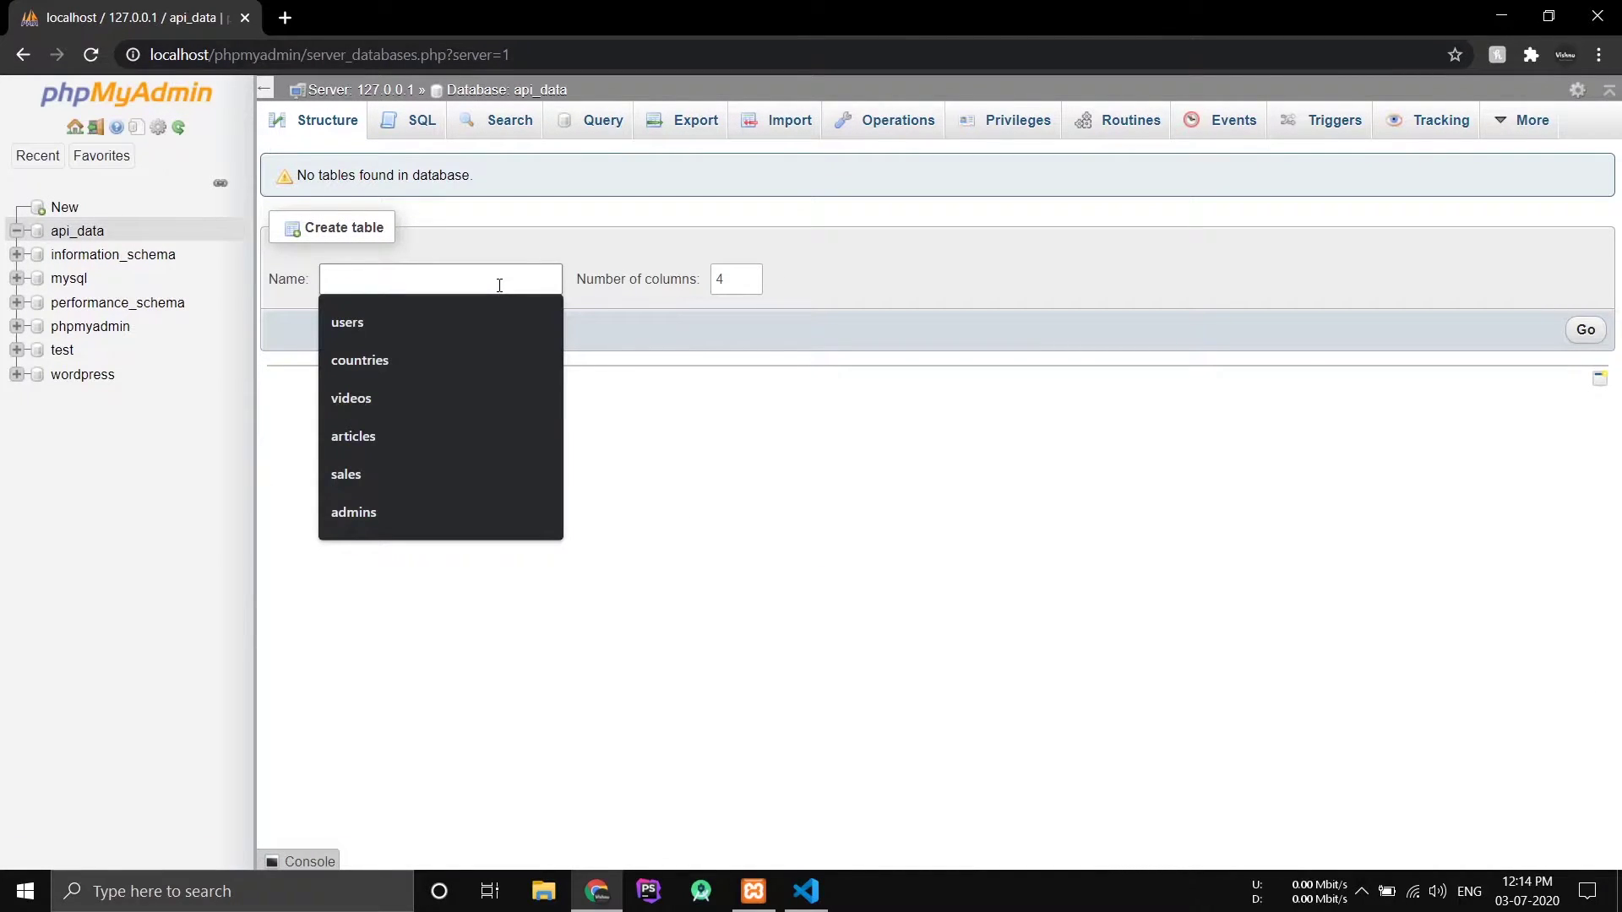
type("DATA")
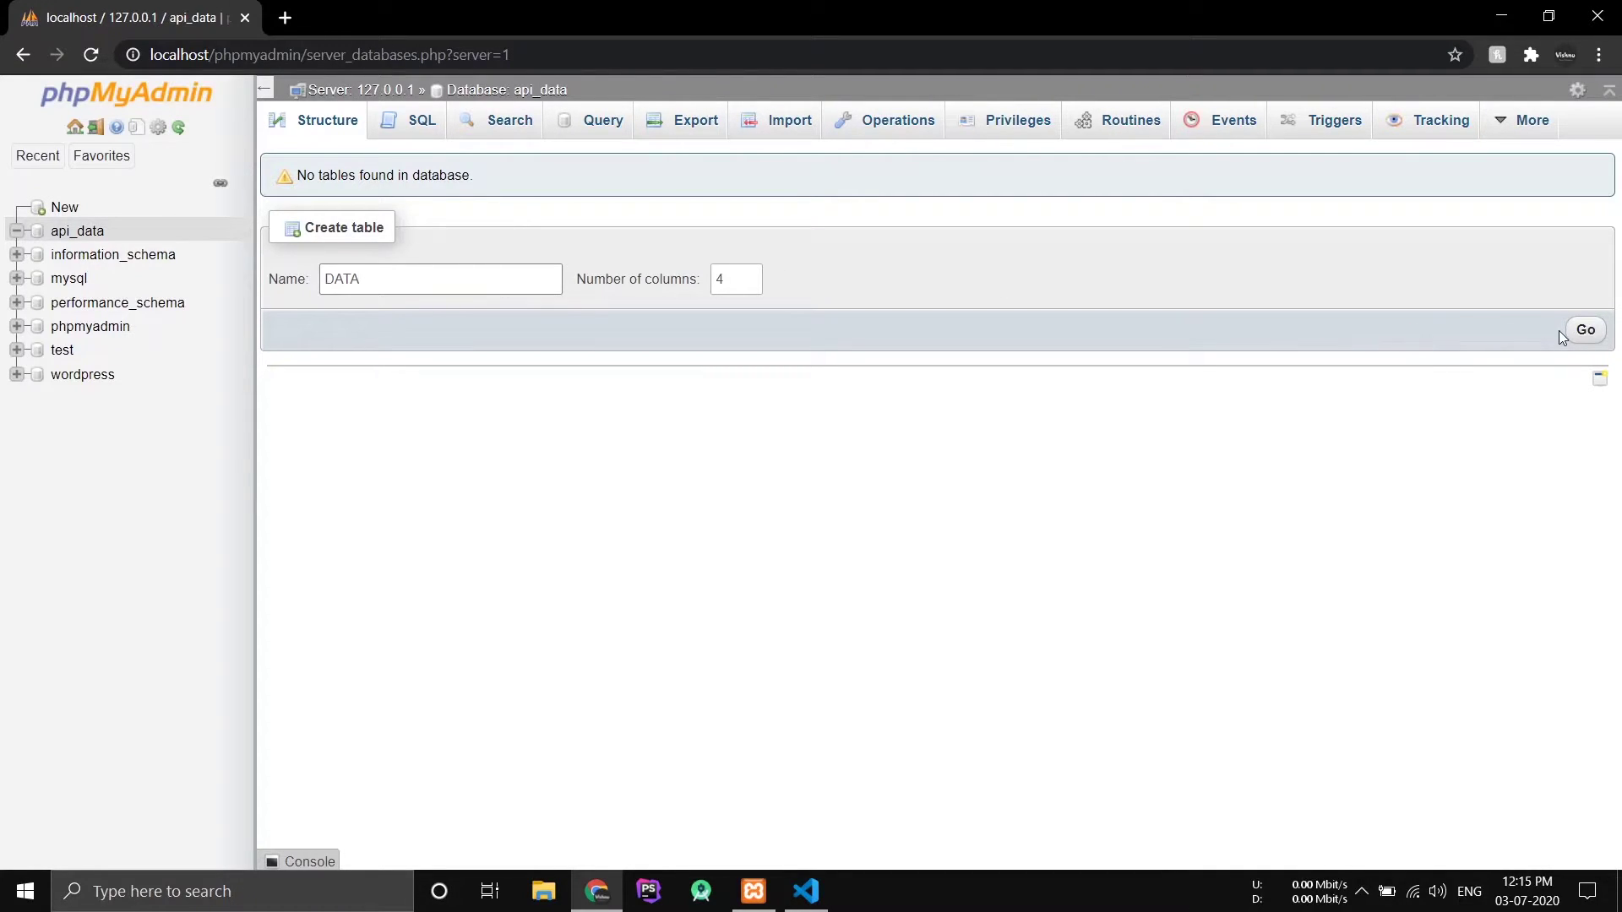
left_click(1585, 330)
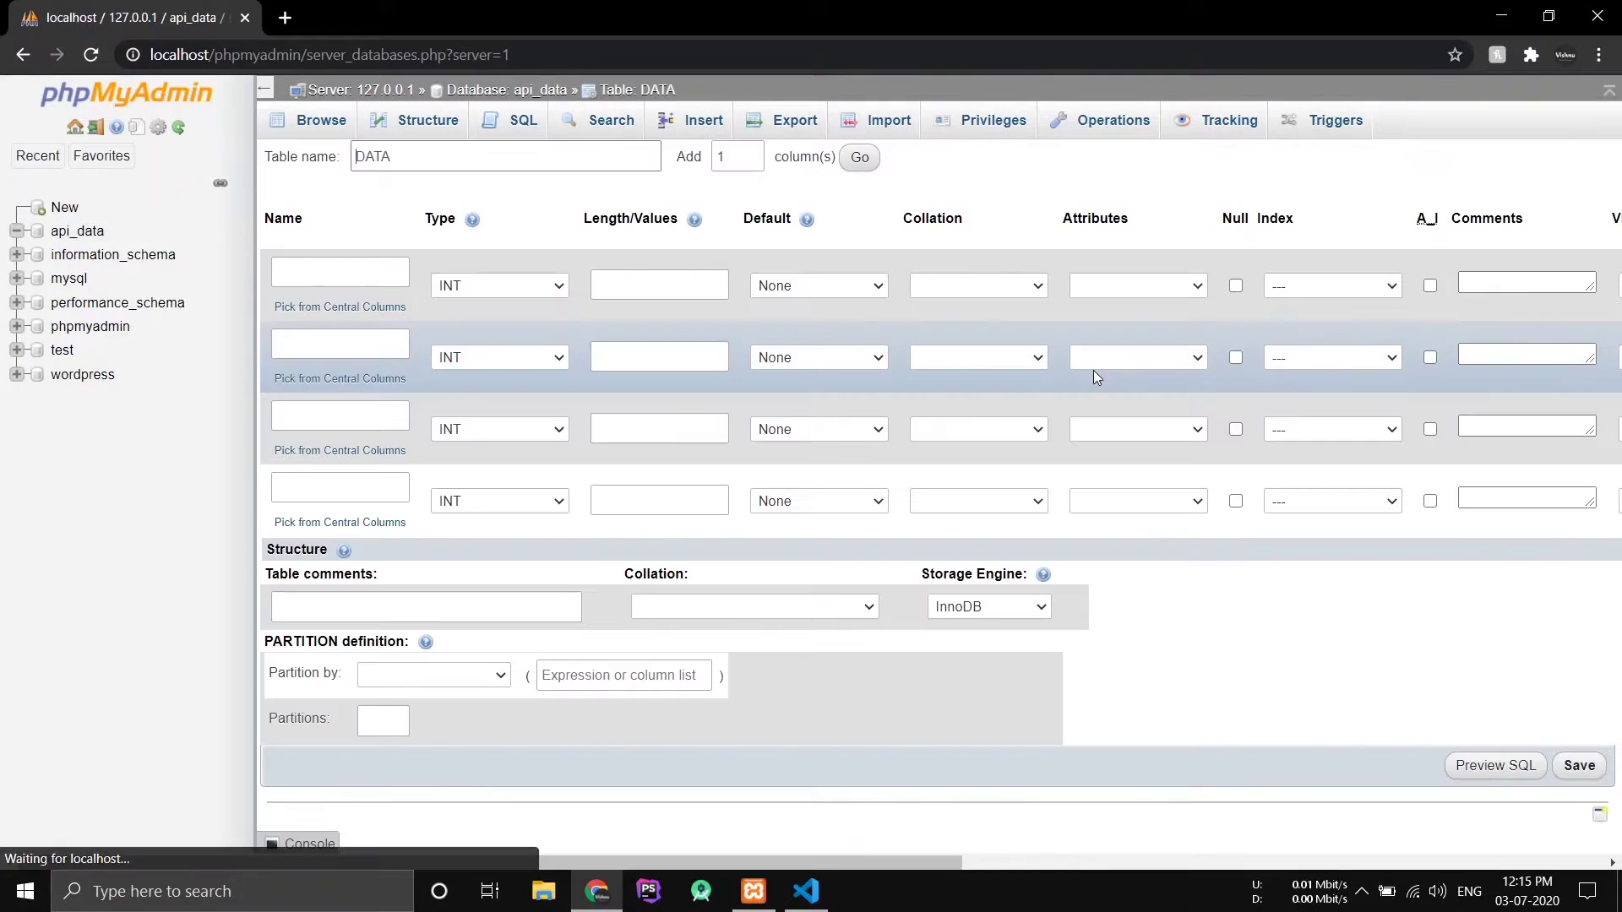
left_click(336, 283)
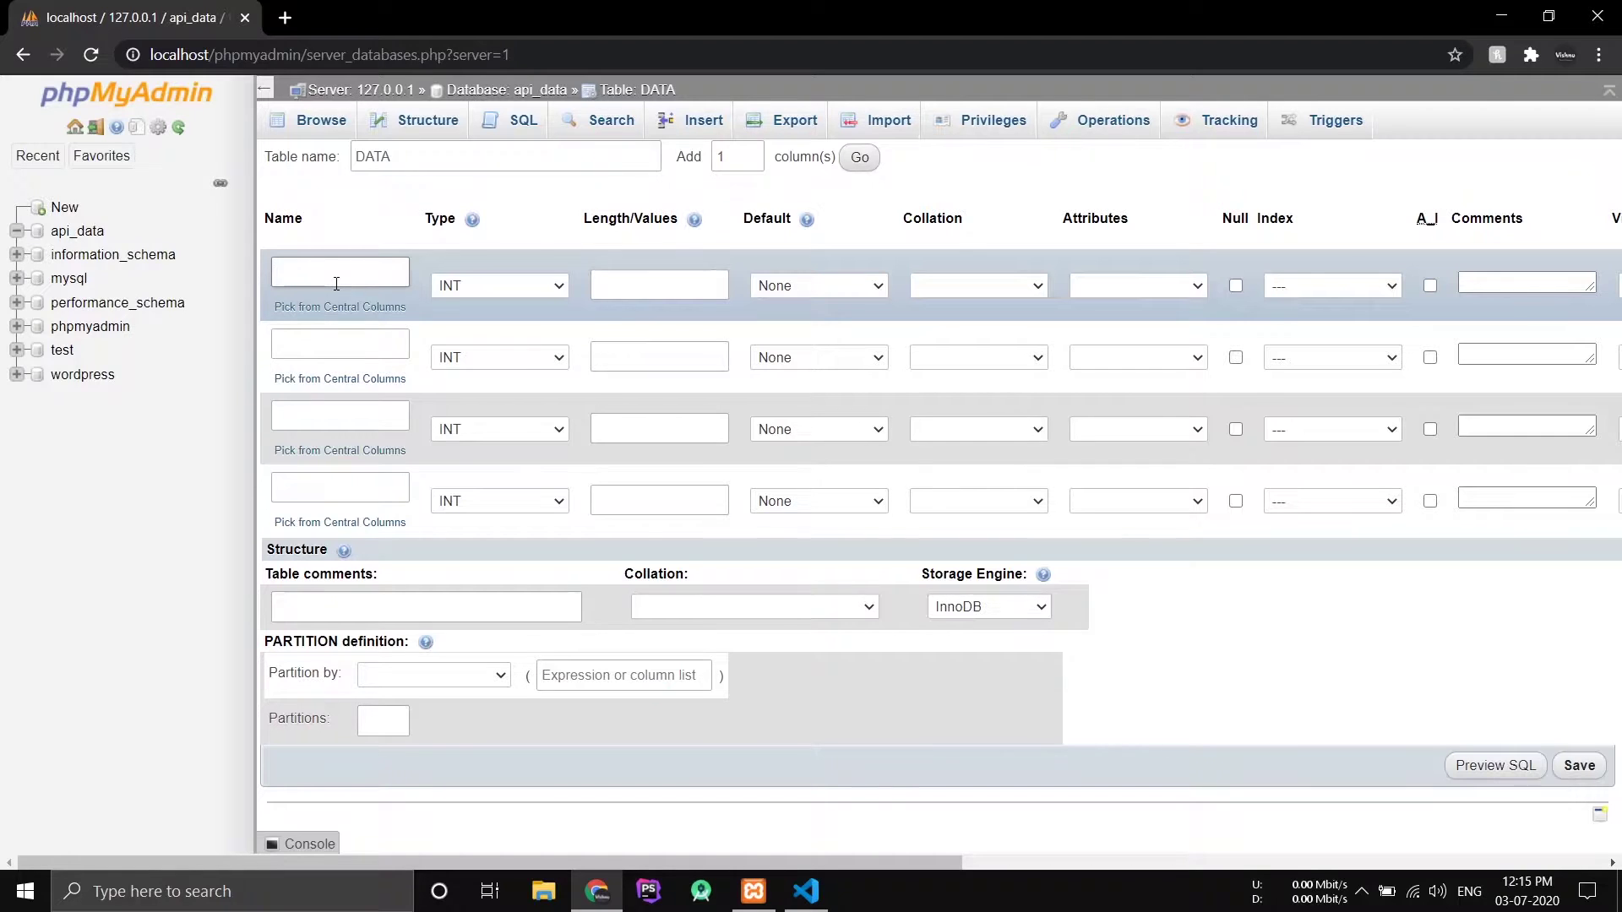
type("id")
left_click(323, 343)
type("name")
left_click(325, 411)
type("ade")
left_click(324, 489)
left_click(322, 524)
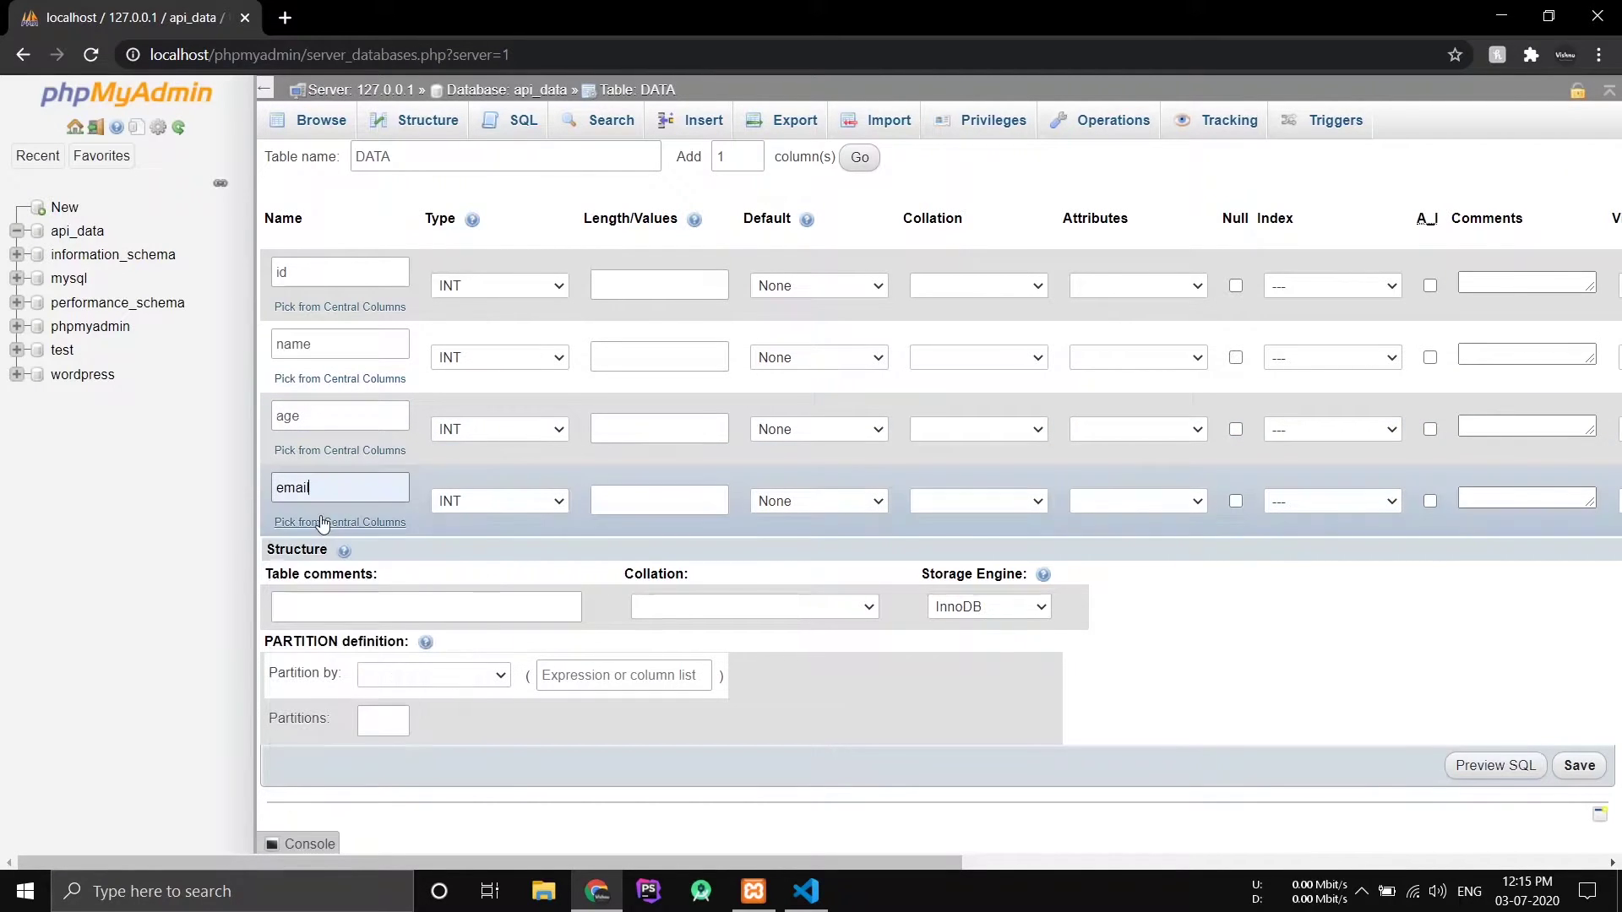
- Make name and email TEXT, keep age INT, make id auto-increment, and save the table
left_click(501, 358)
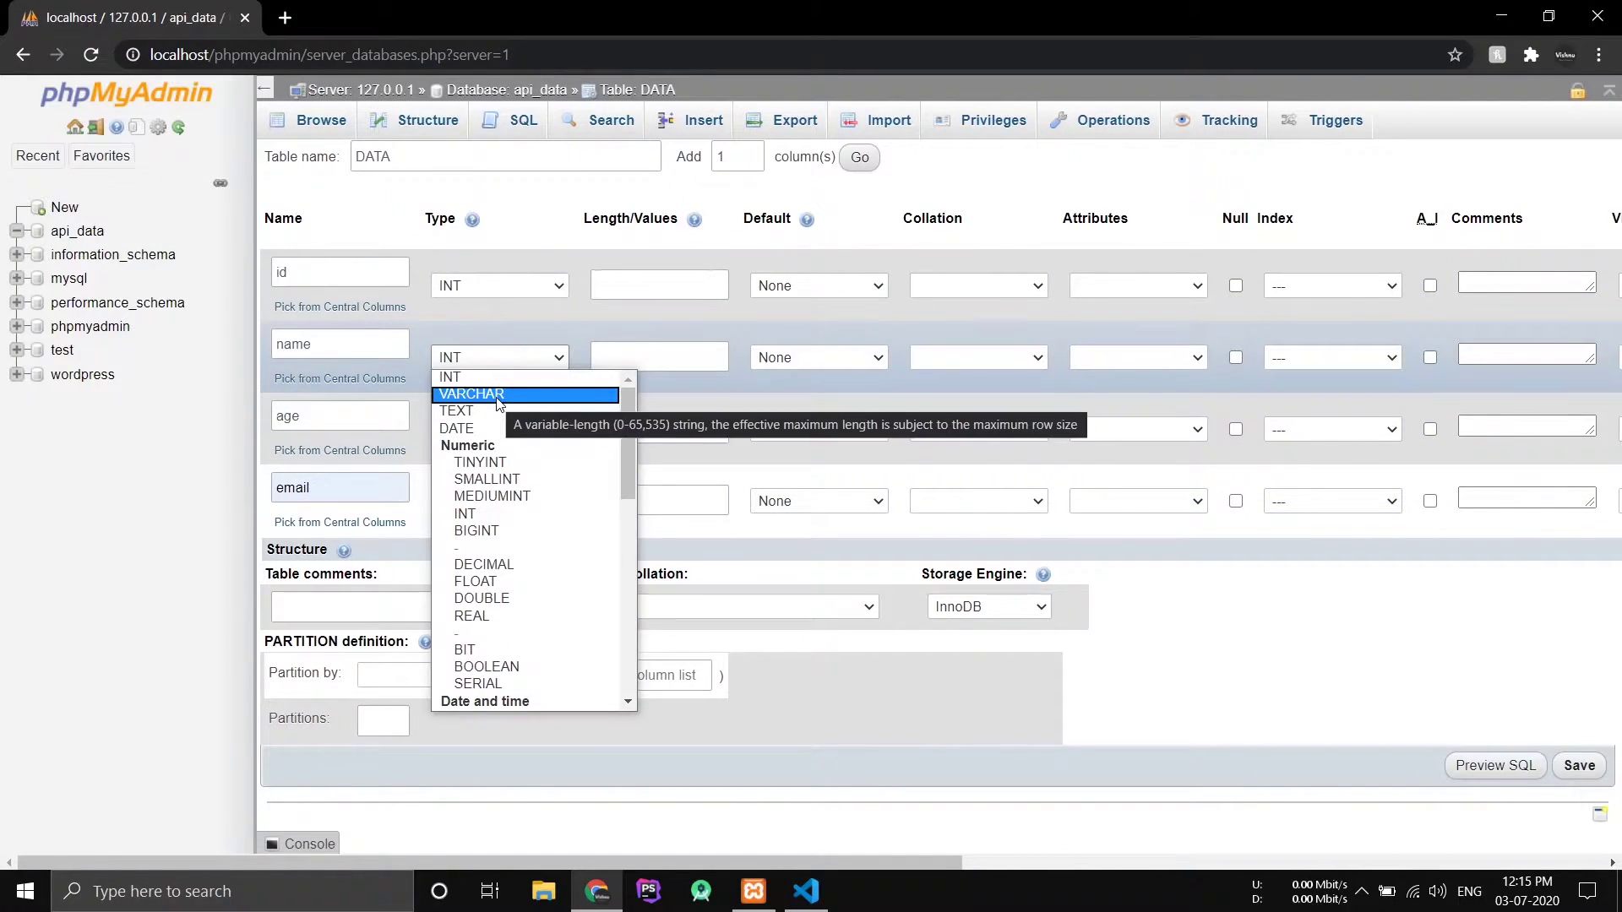
left_click(496, 397)
left_click(535, 361)
left_click(511, 410)
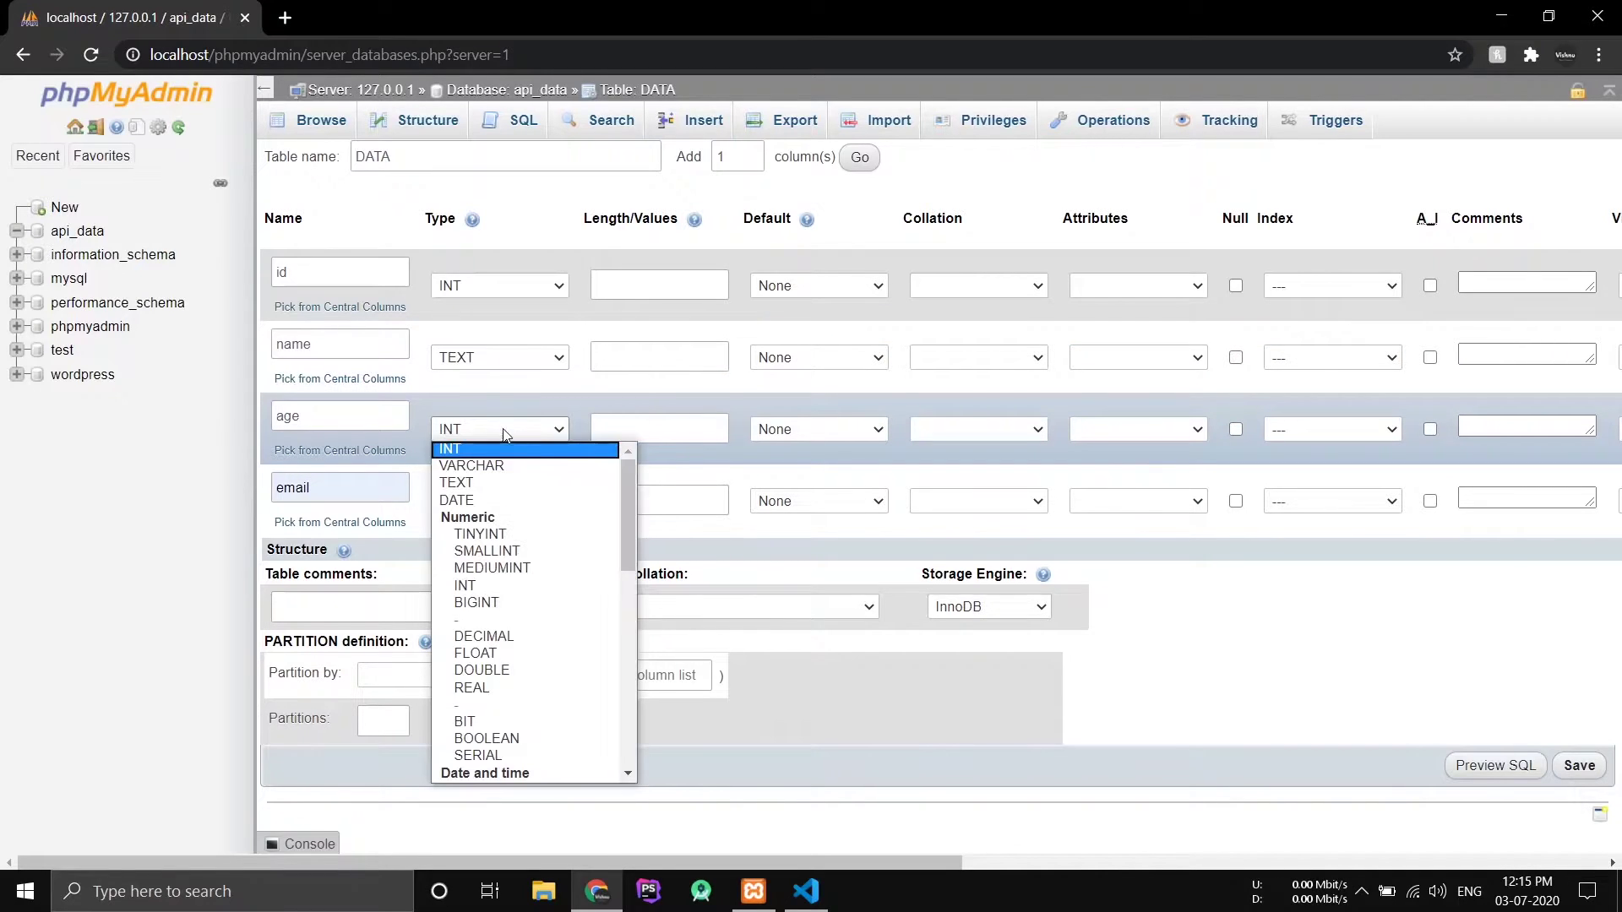
left_click(483, 446)
left_click(485, 503)
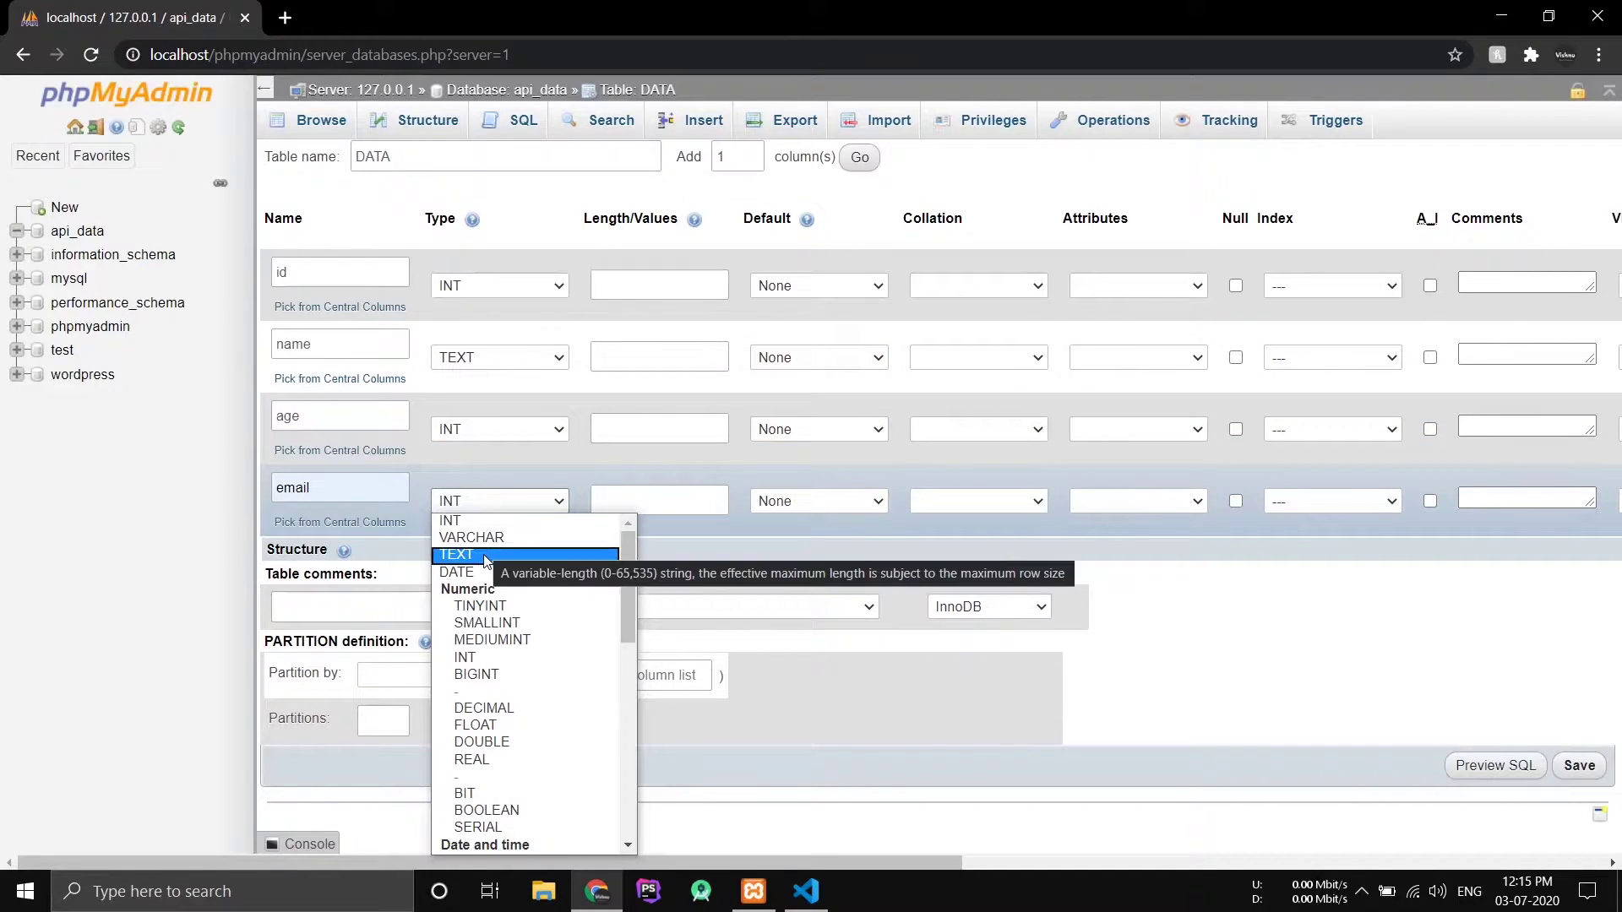
left_click(486, 556)
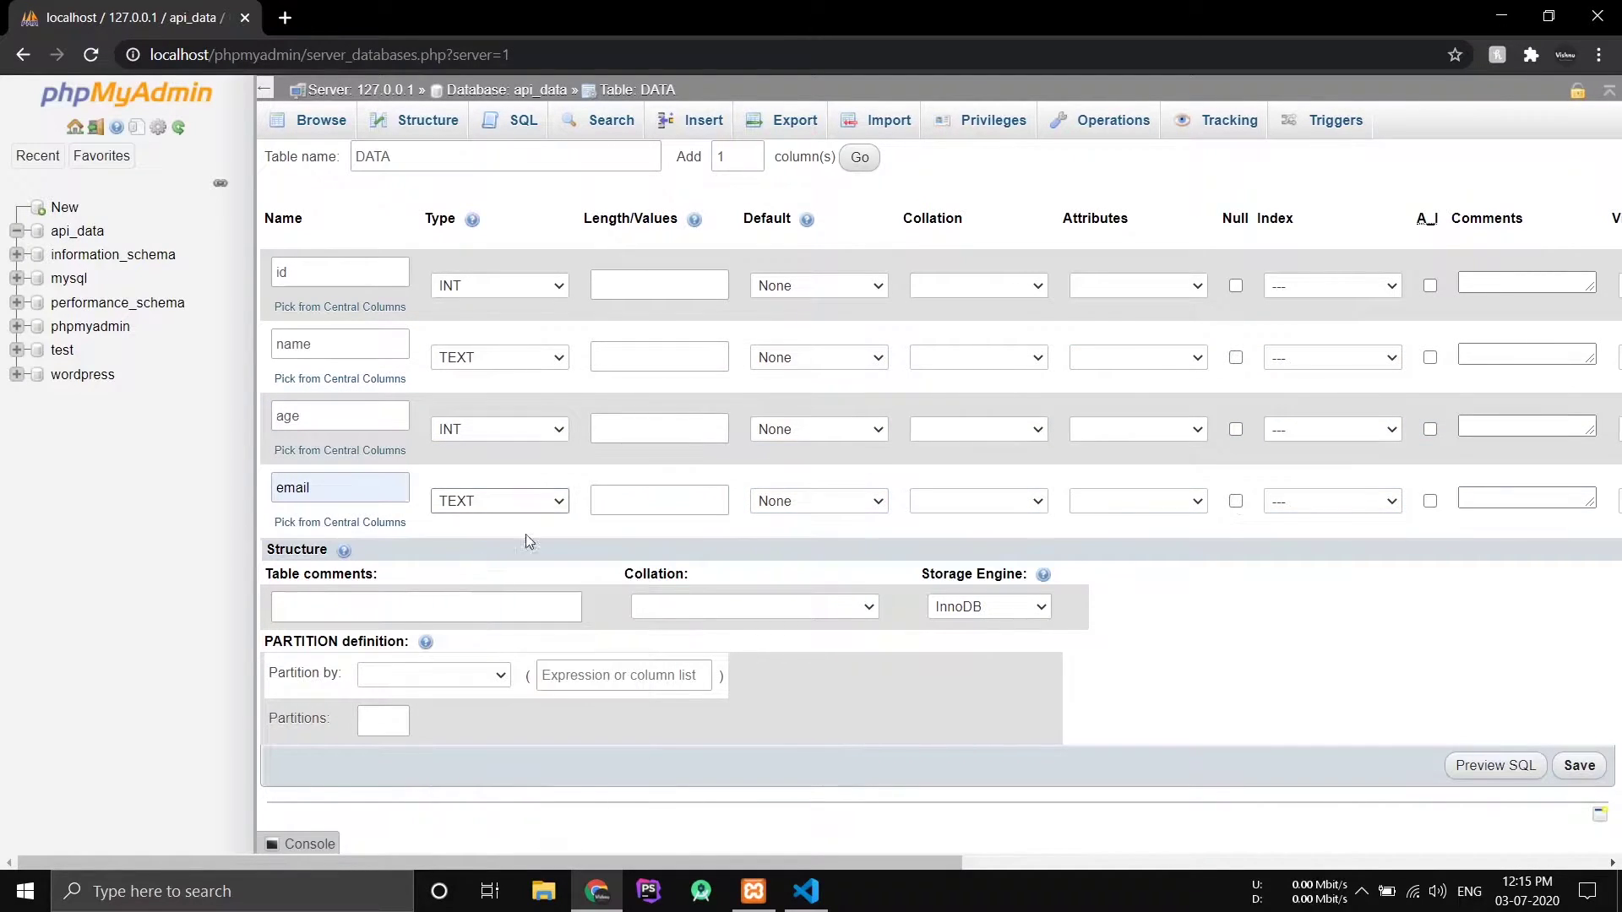
left_click(1429, 287)
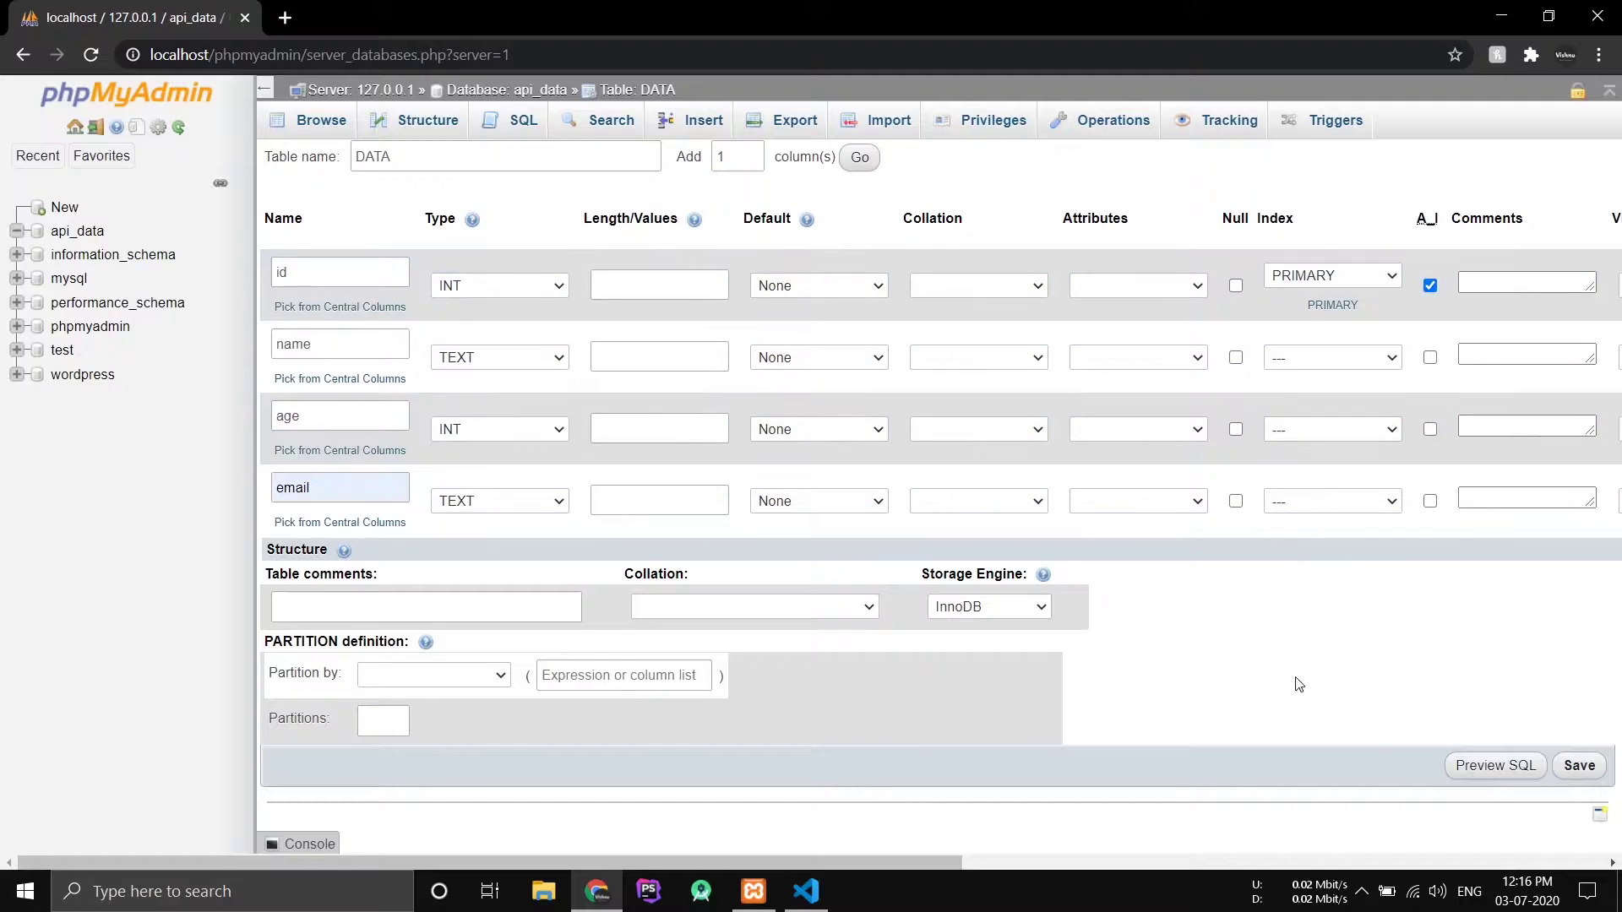
left_click(1578, 768)
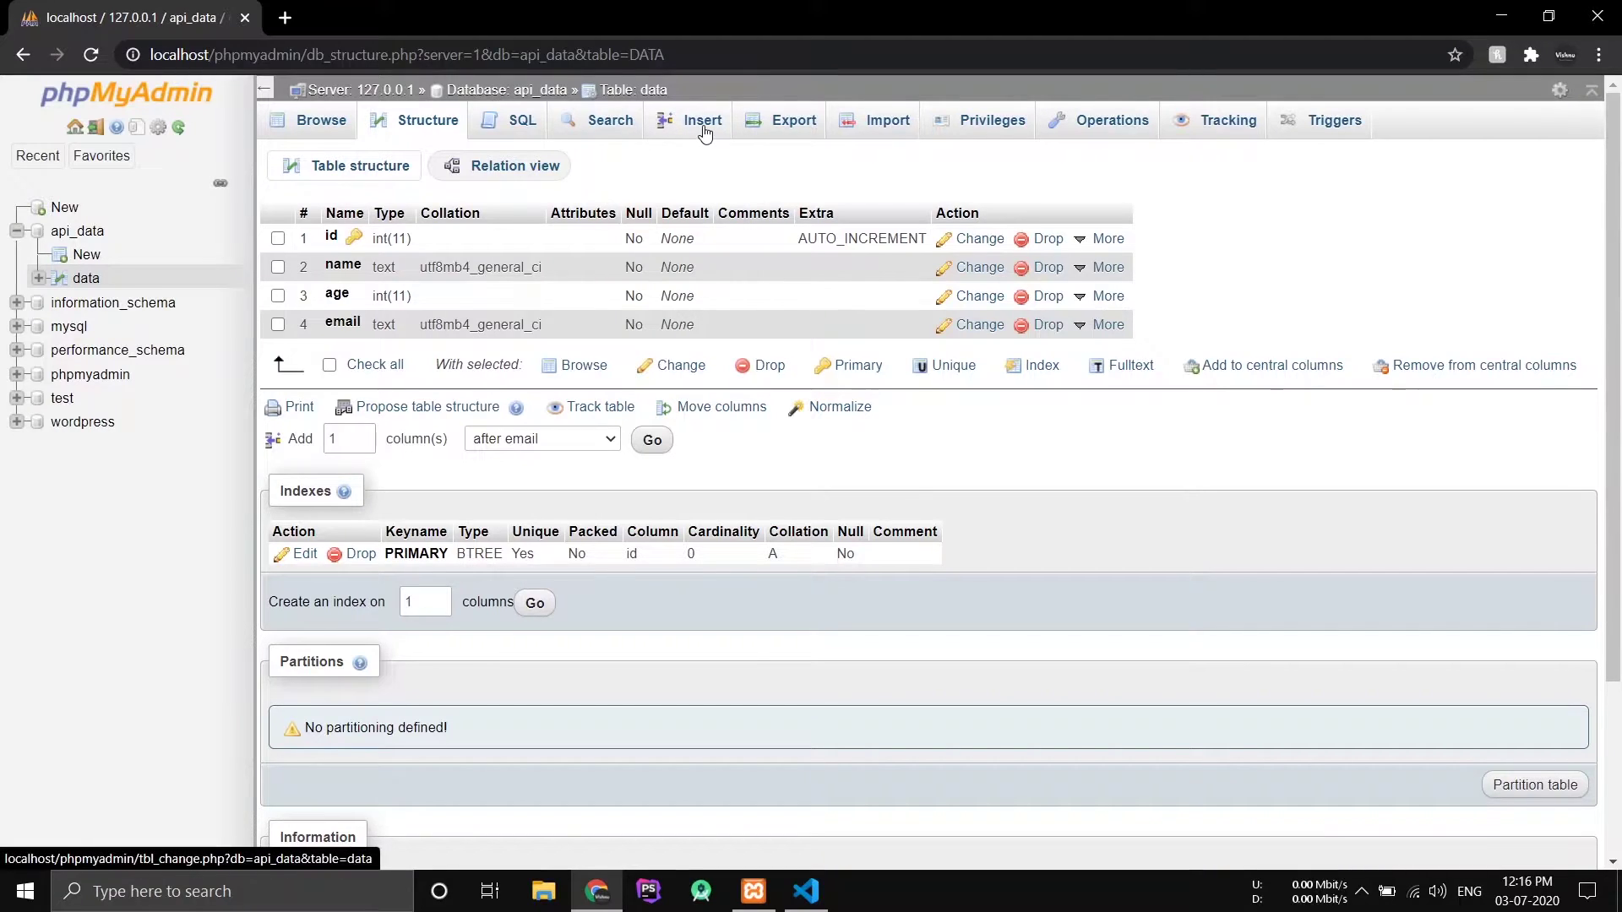
- Fill the first insert row with a name, age and email
left_click(704, 126)
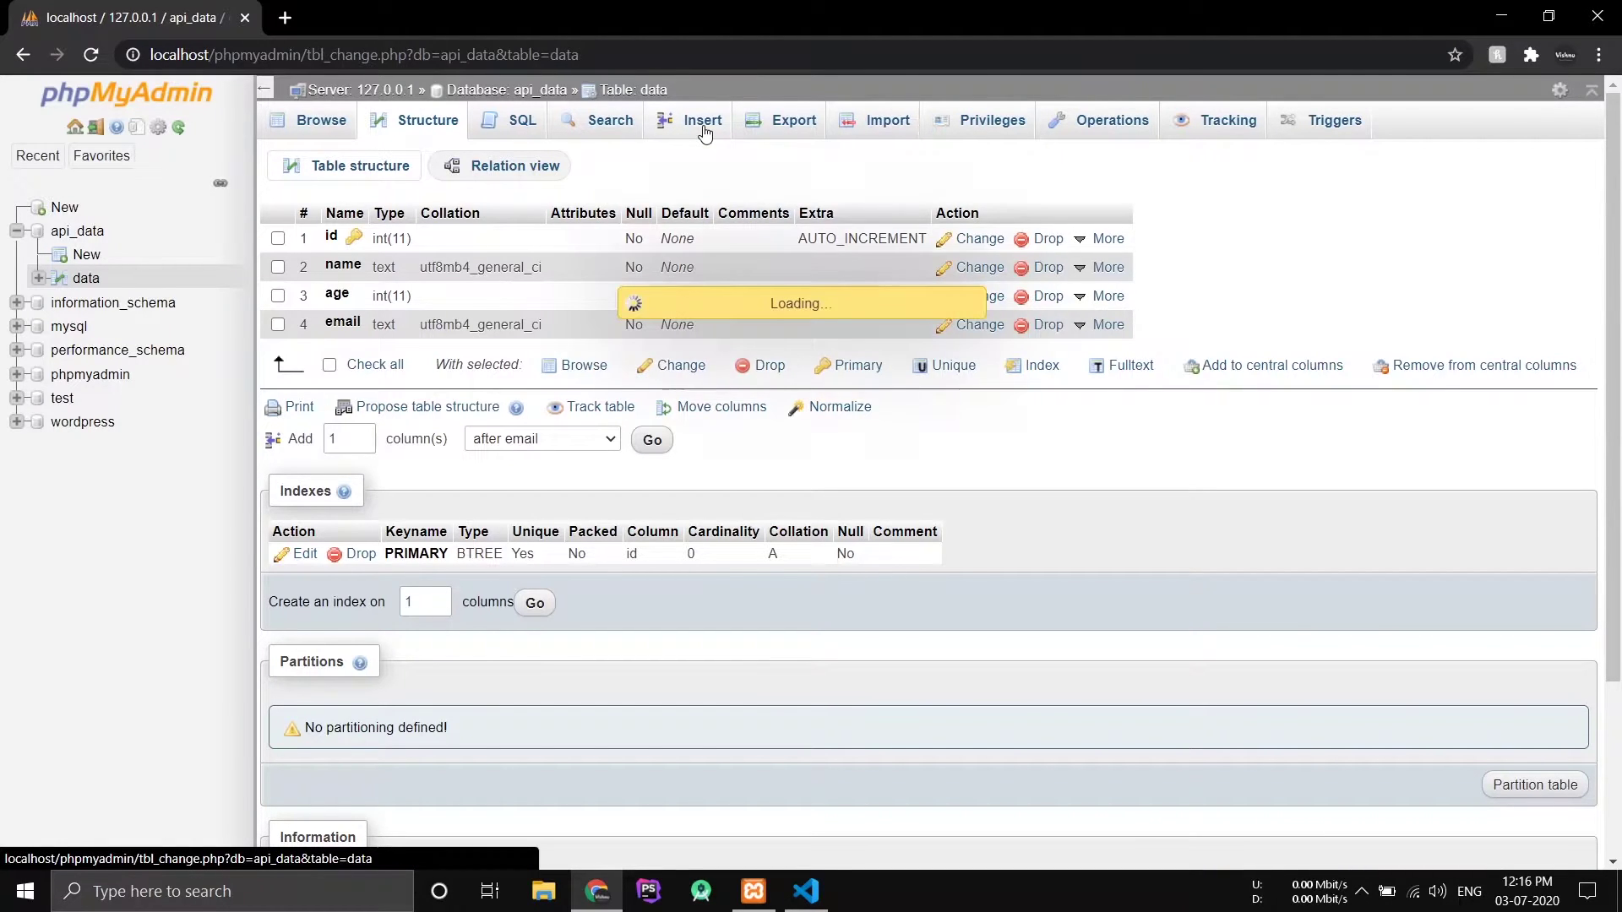
left_click(718, 327)
type("u")
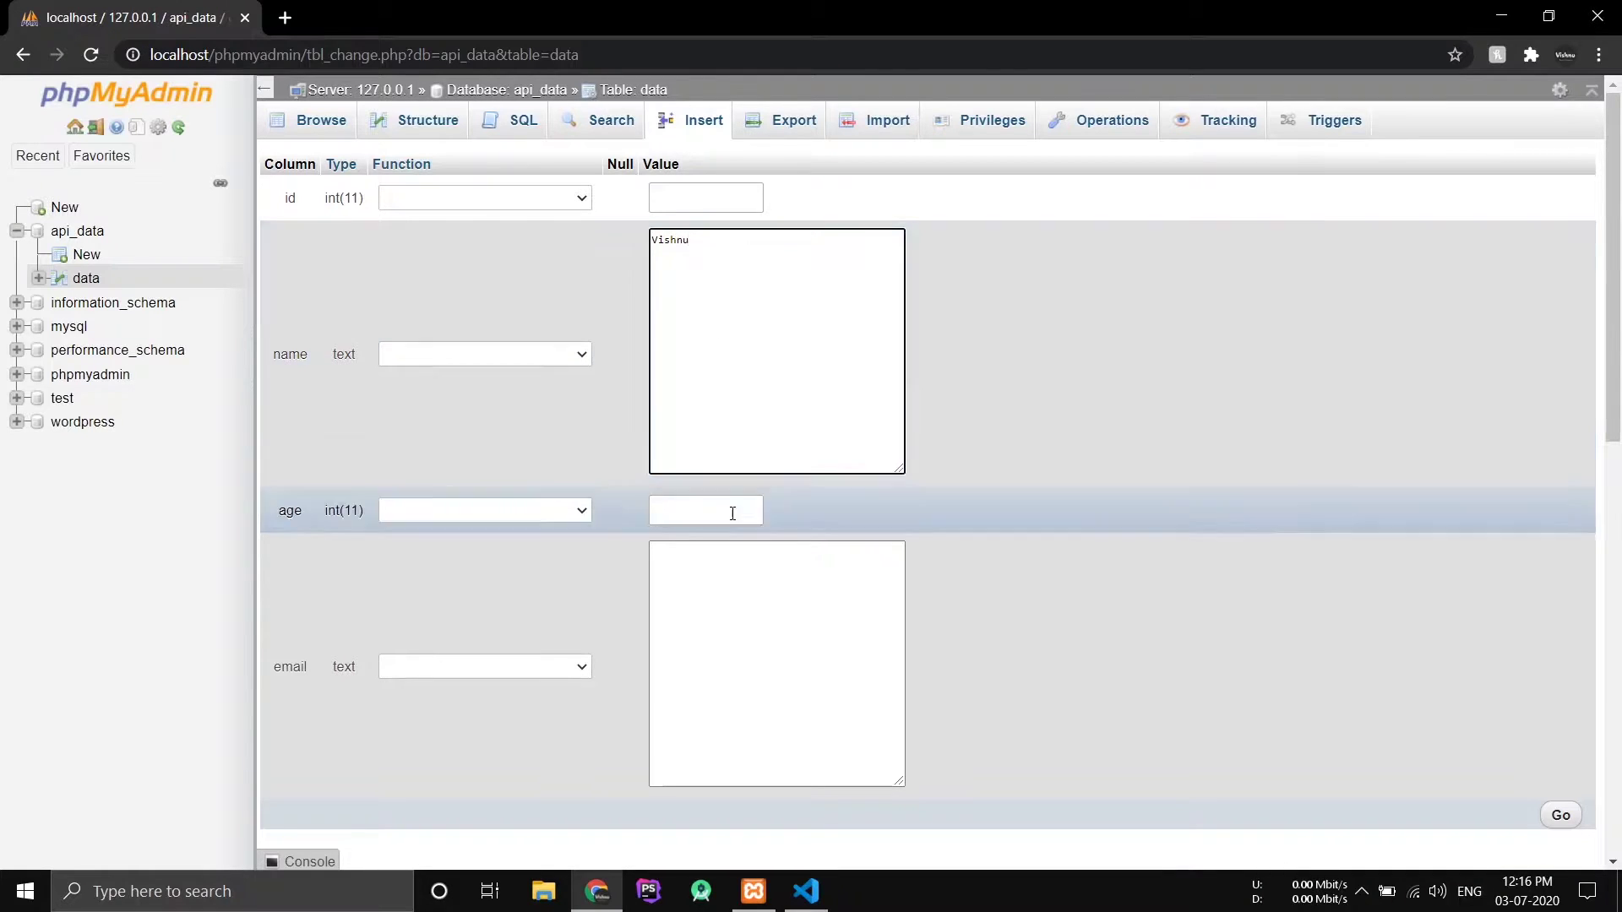
left_click(708, 516)
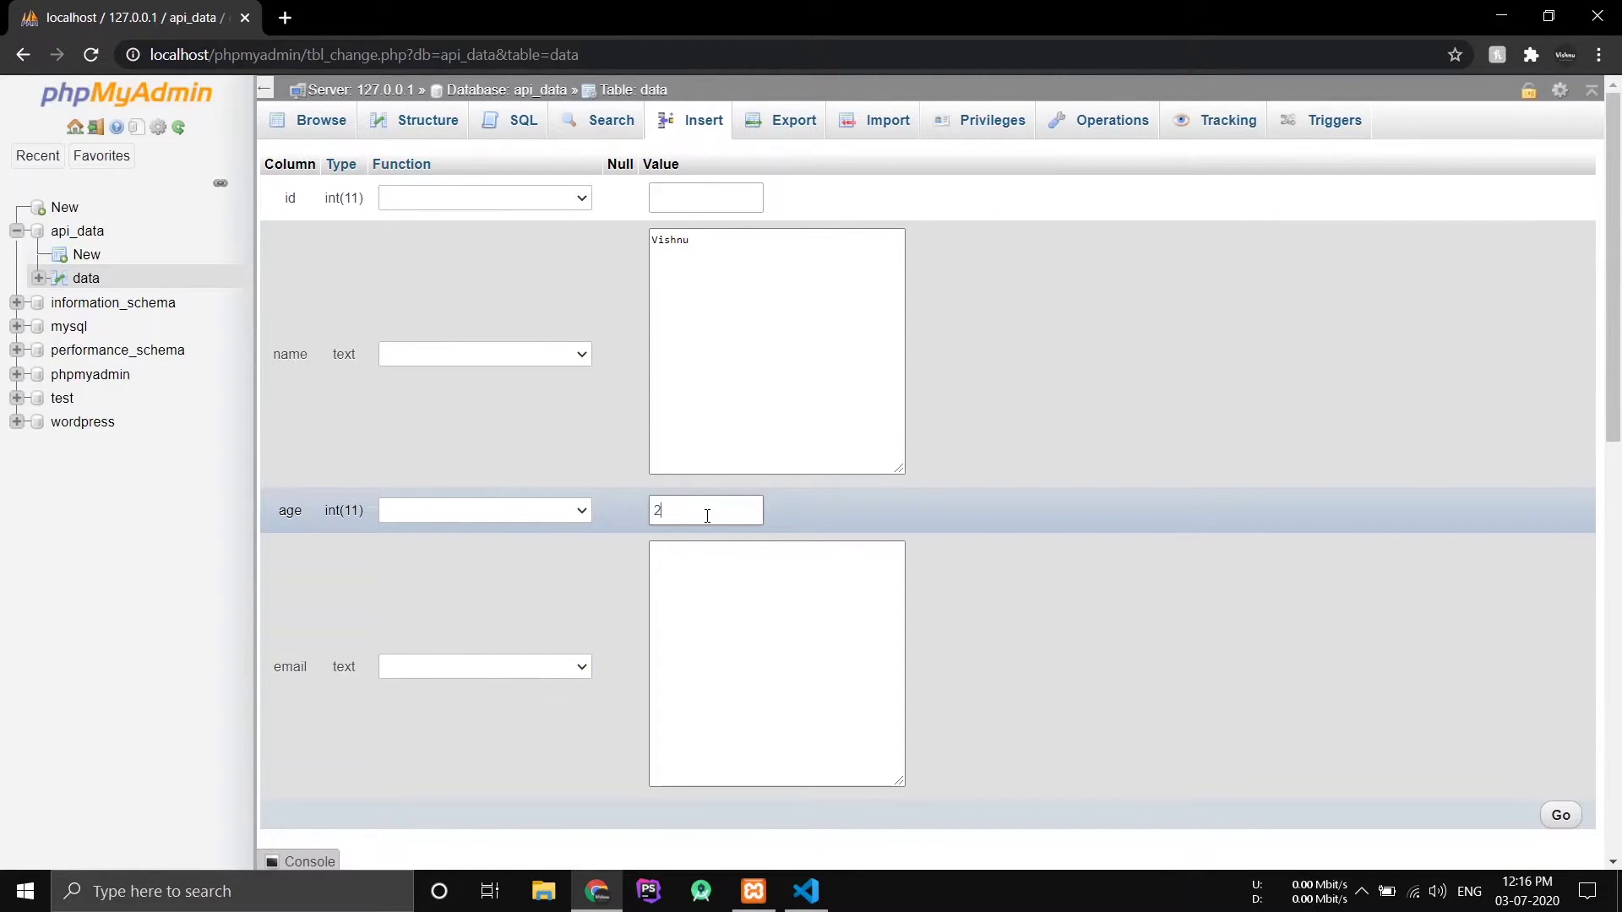
type("1")
left_click(733, 647)
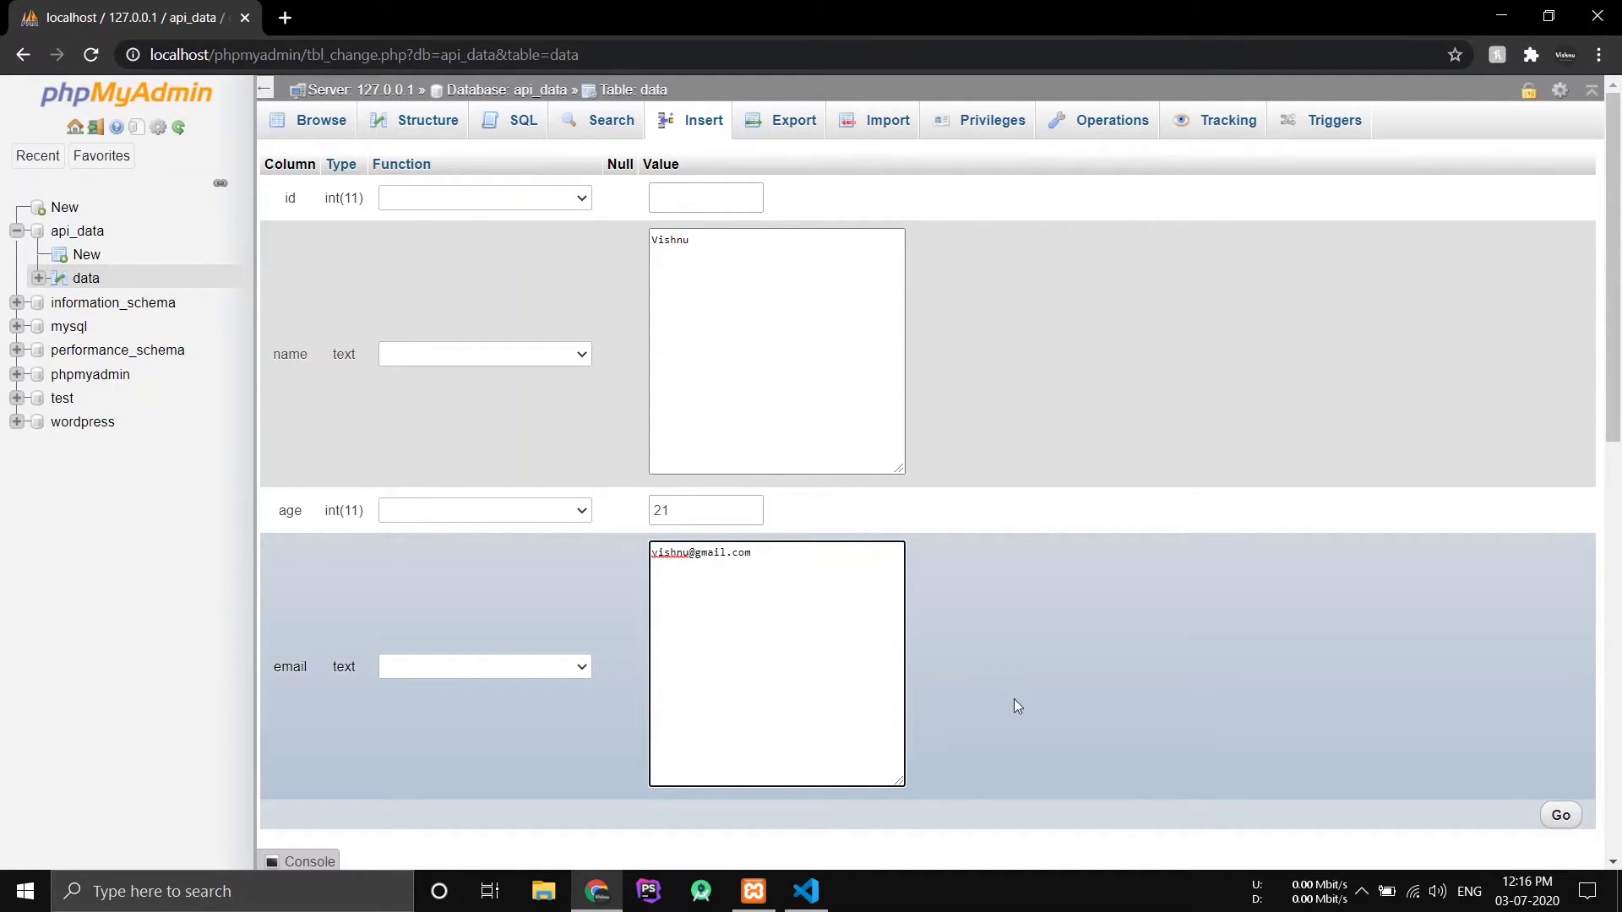
scroll(1015, 699, "down", 2)
scroll(1015, 699, "down", 2)
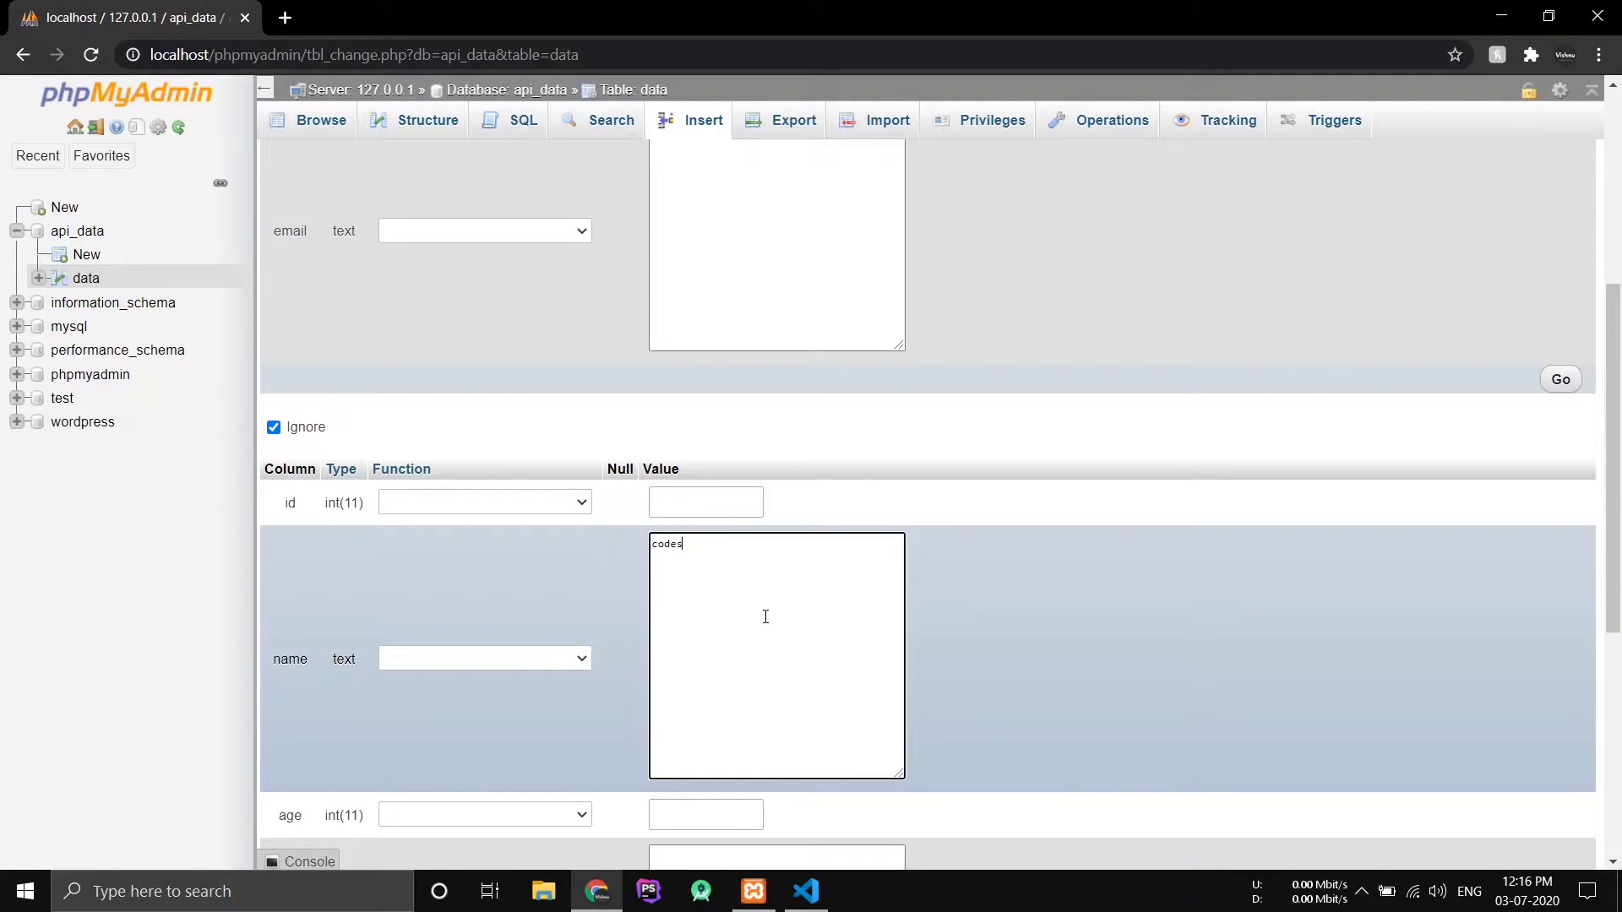
- Enter Codes Easy, age 21 and its email in the second row, and insert both rows
key("BackSpace")
key("BackSpace")
key("BackSpace")
scroll(765, 616, "down", 2)
left_click(729, 608)
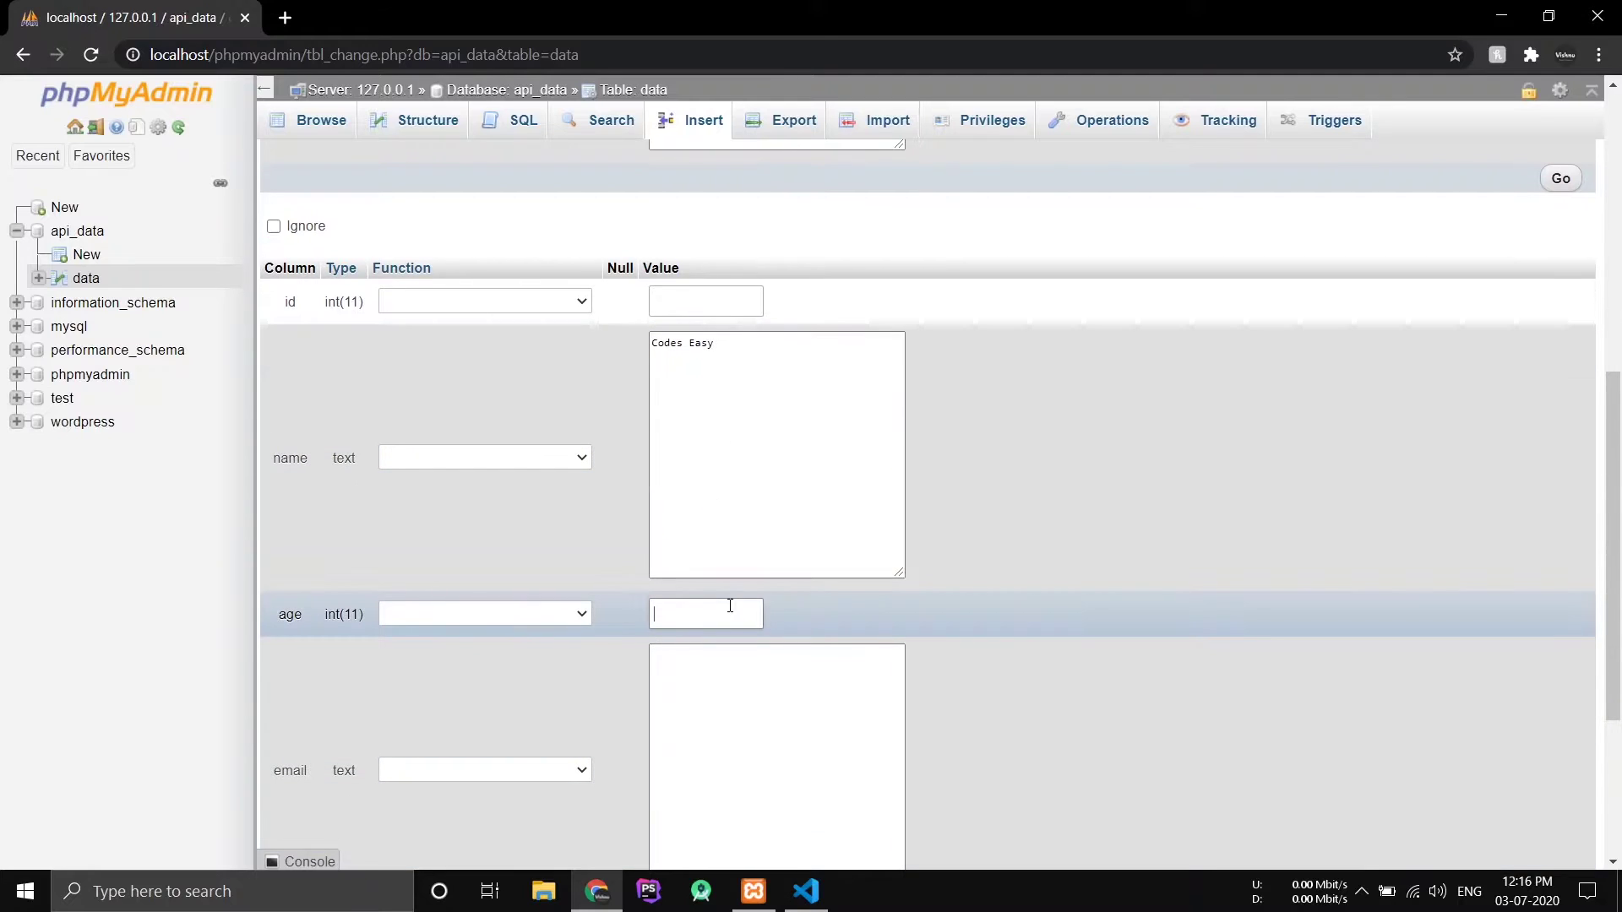
type("21")
scroll(713, 570, "down", 2)
left_click(711, 530)
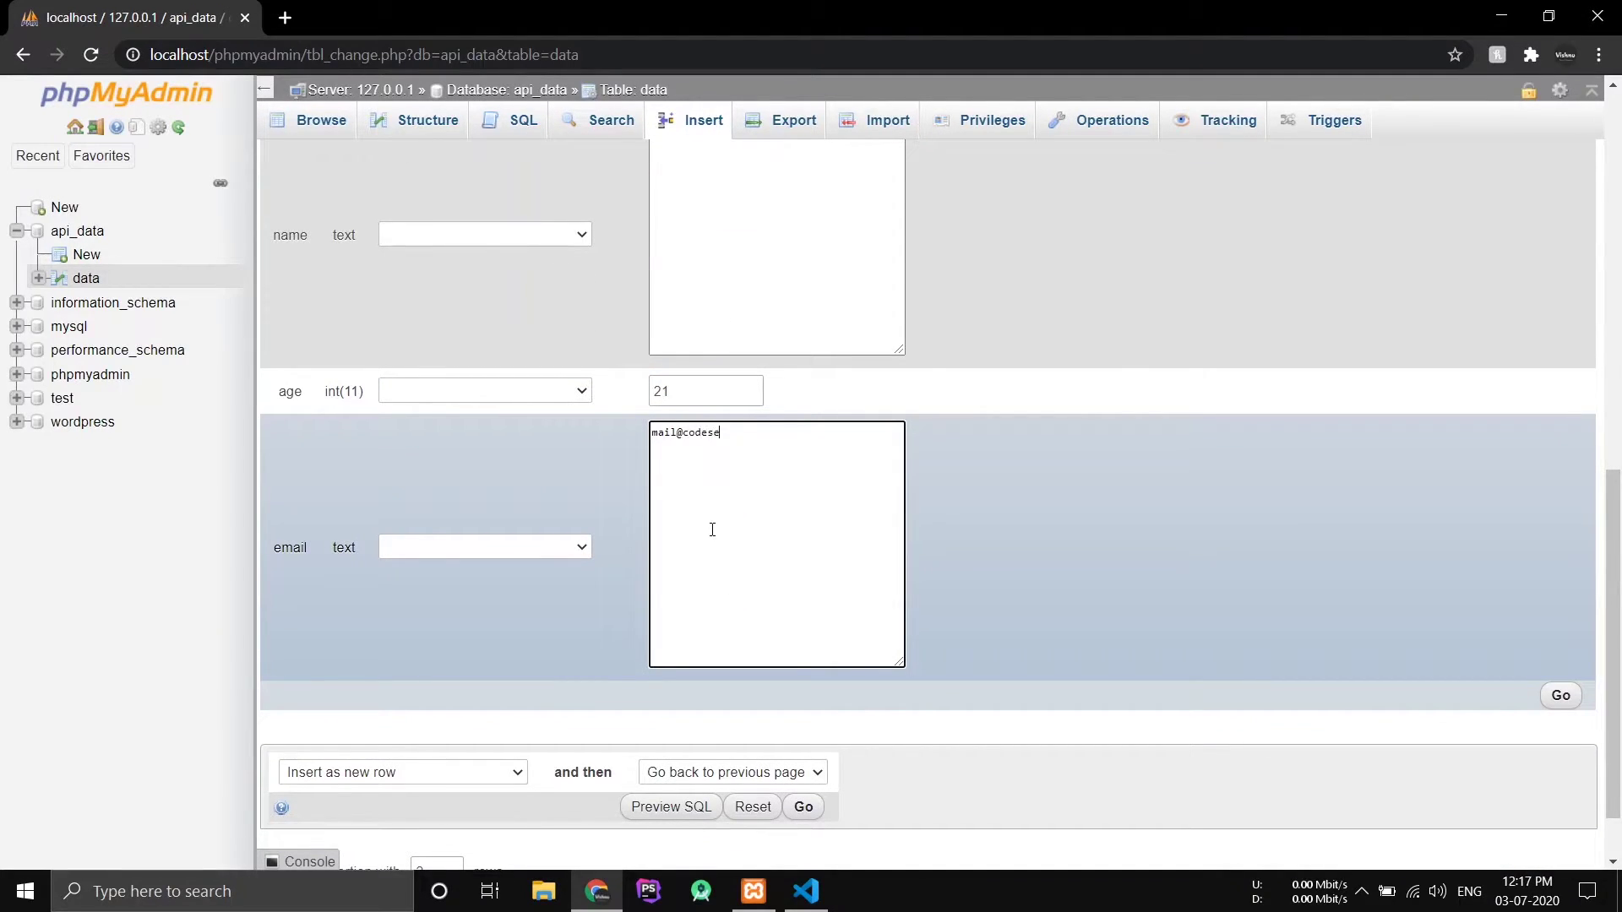
left_click(1080, 646)
left_click(1560, 718)
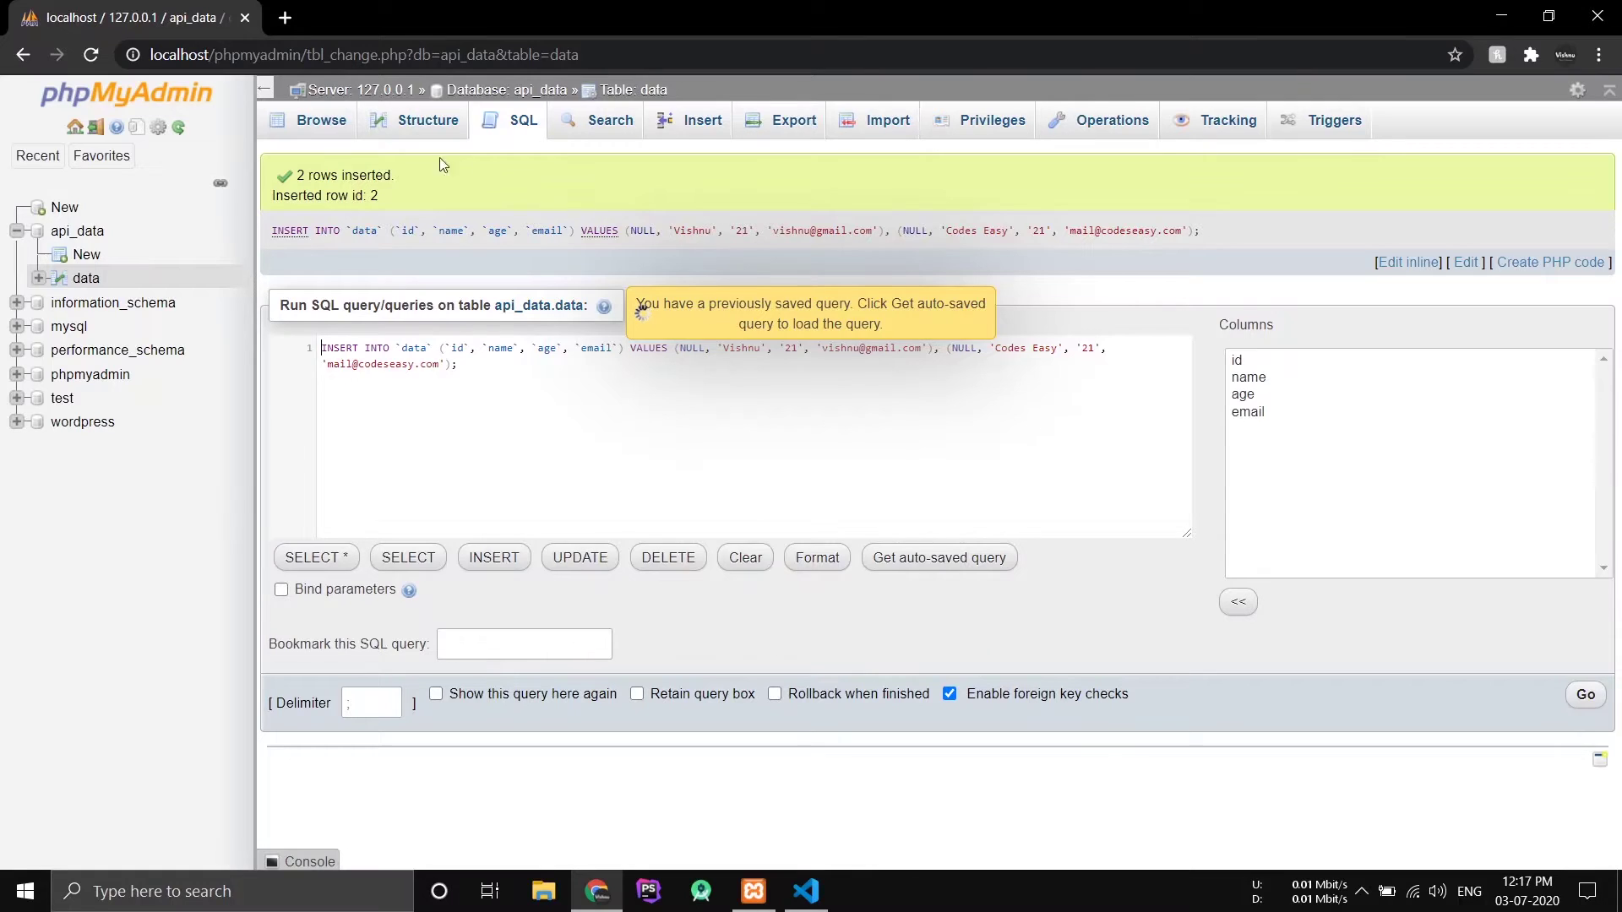
- Browse the data table's two rows, then switch to the PHP-API project in VS Code
left_click(317, 125)
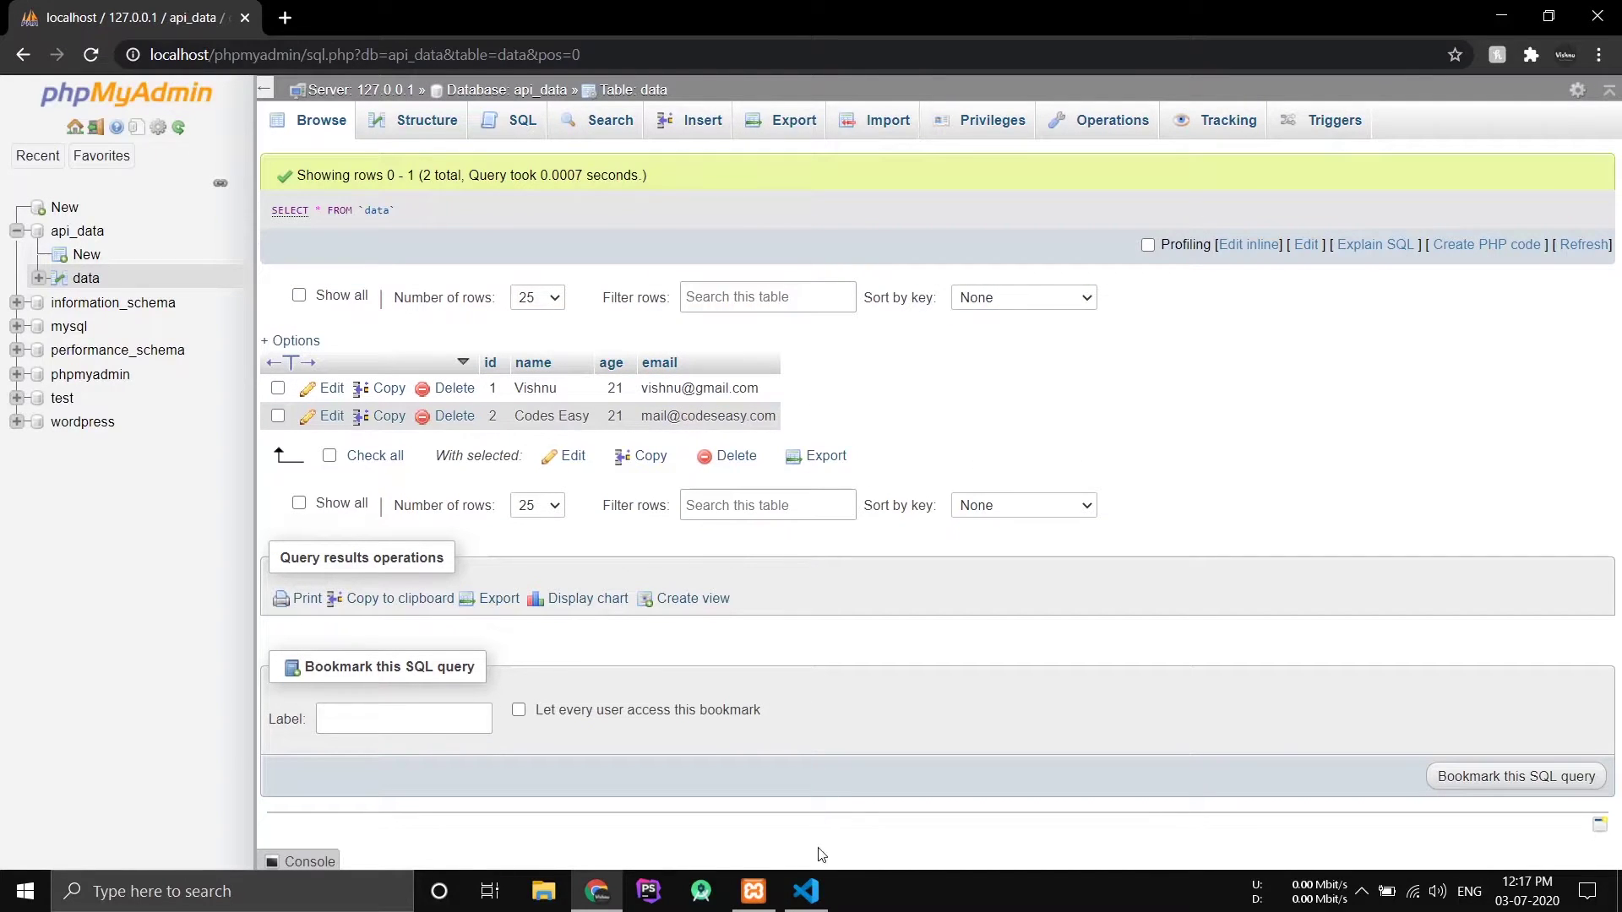
left_click(806, 891)
left_click(133, 118)
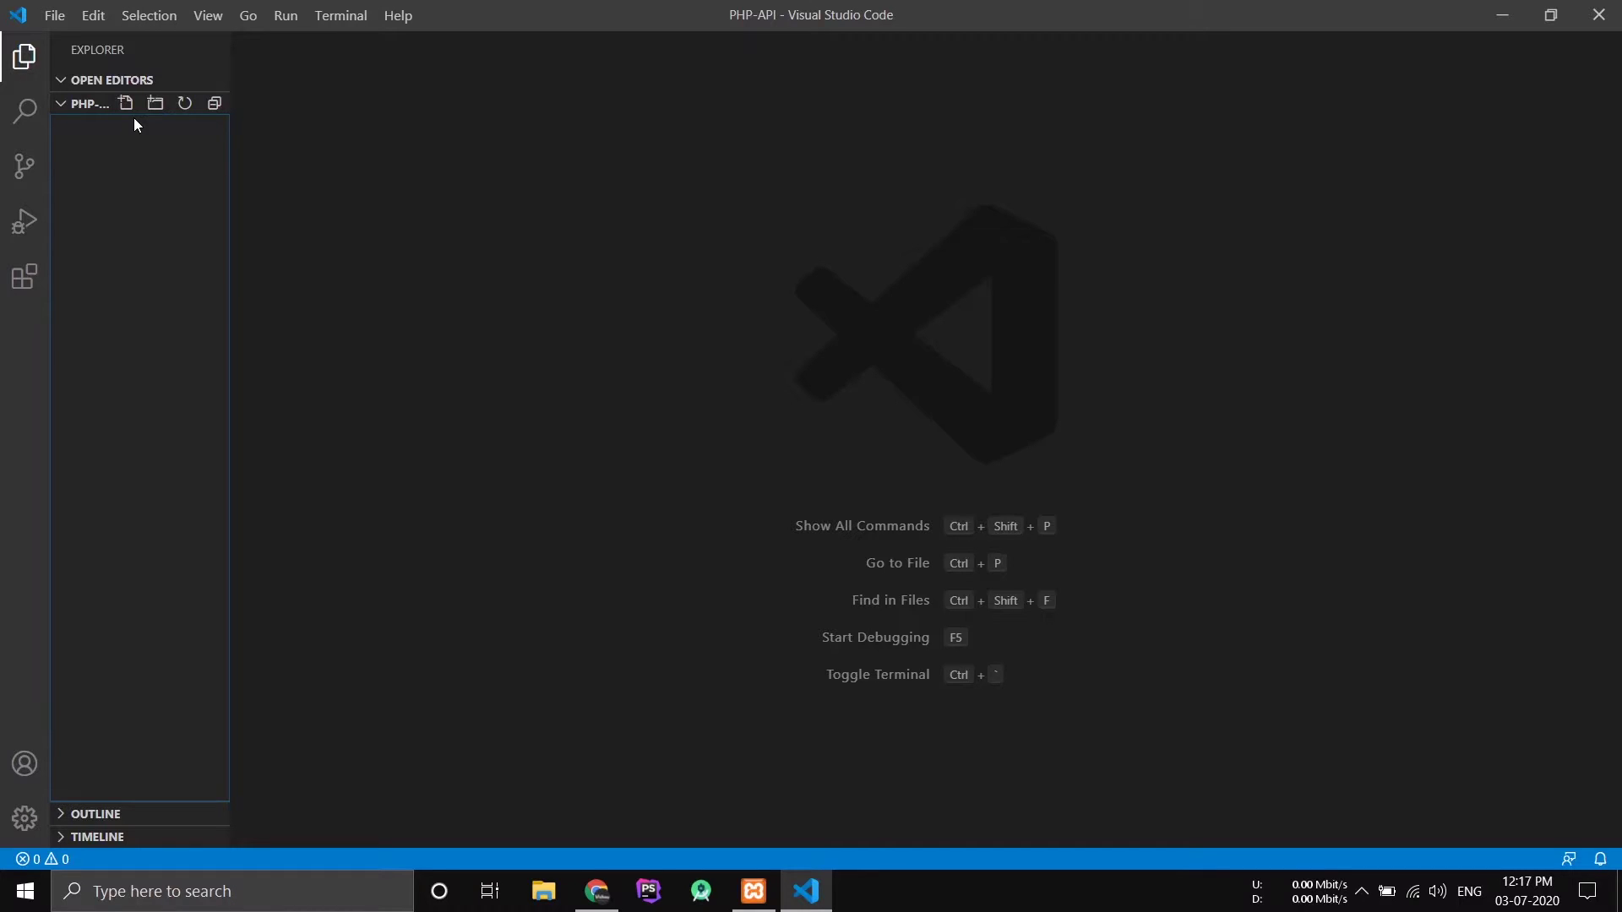
- Create api.php with PHP tags and a mysqli_connect call to API_DATA
left_click(125, 103)
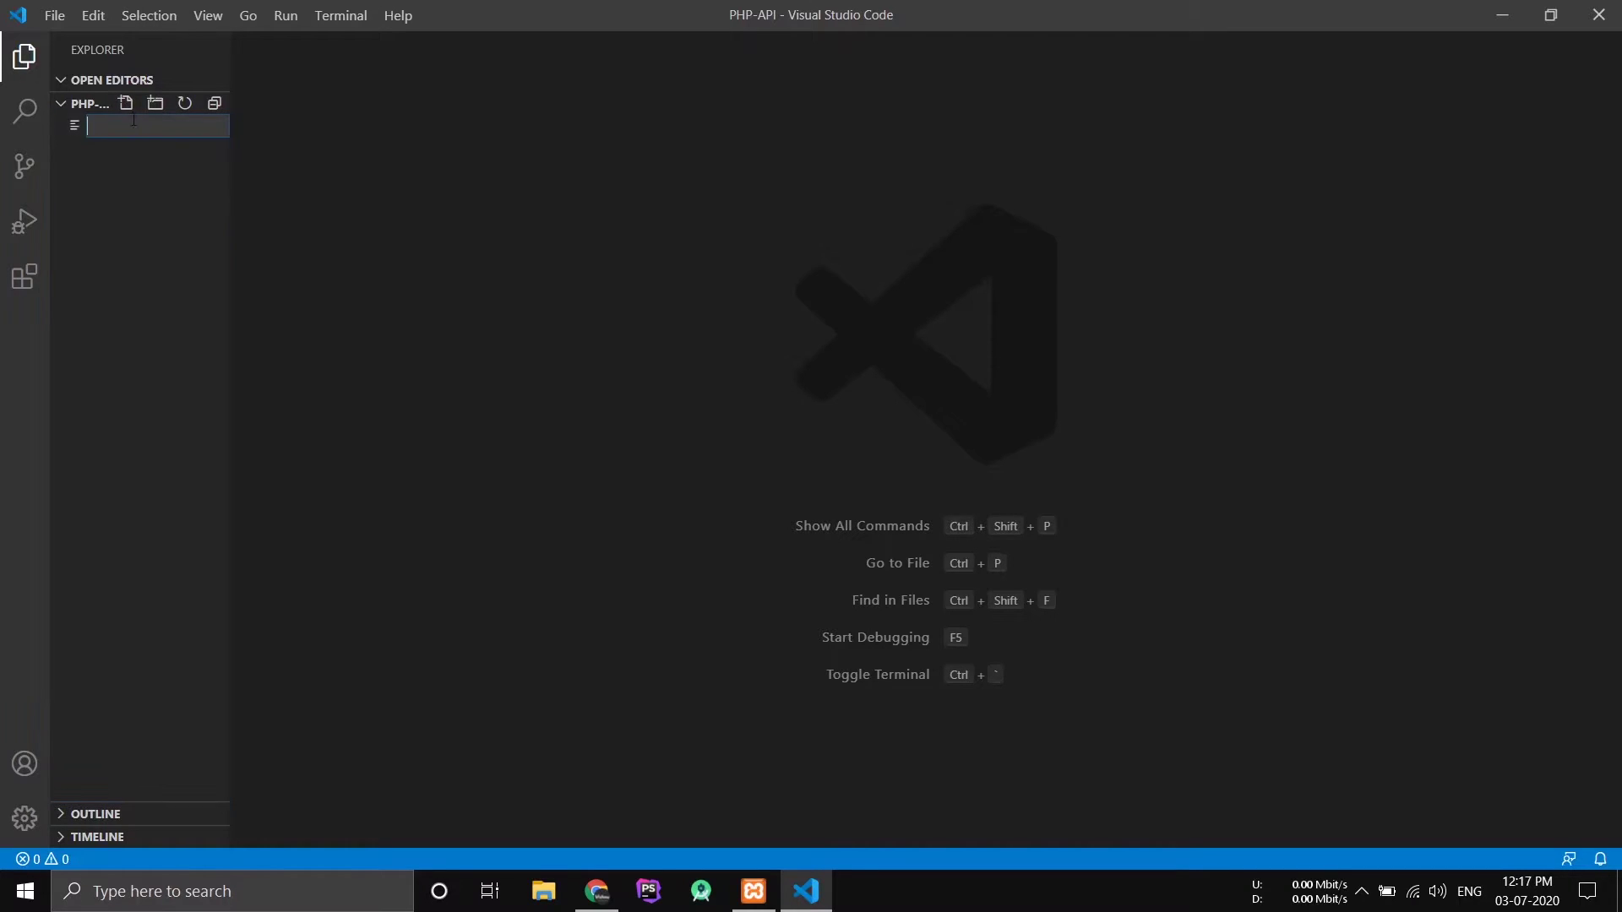
type("api.p")
type("hp")
key("Return")
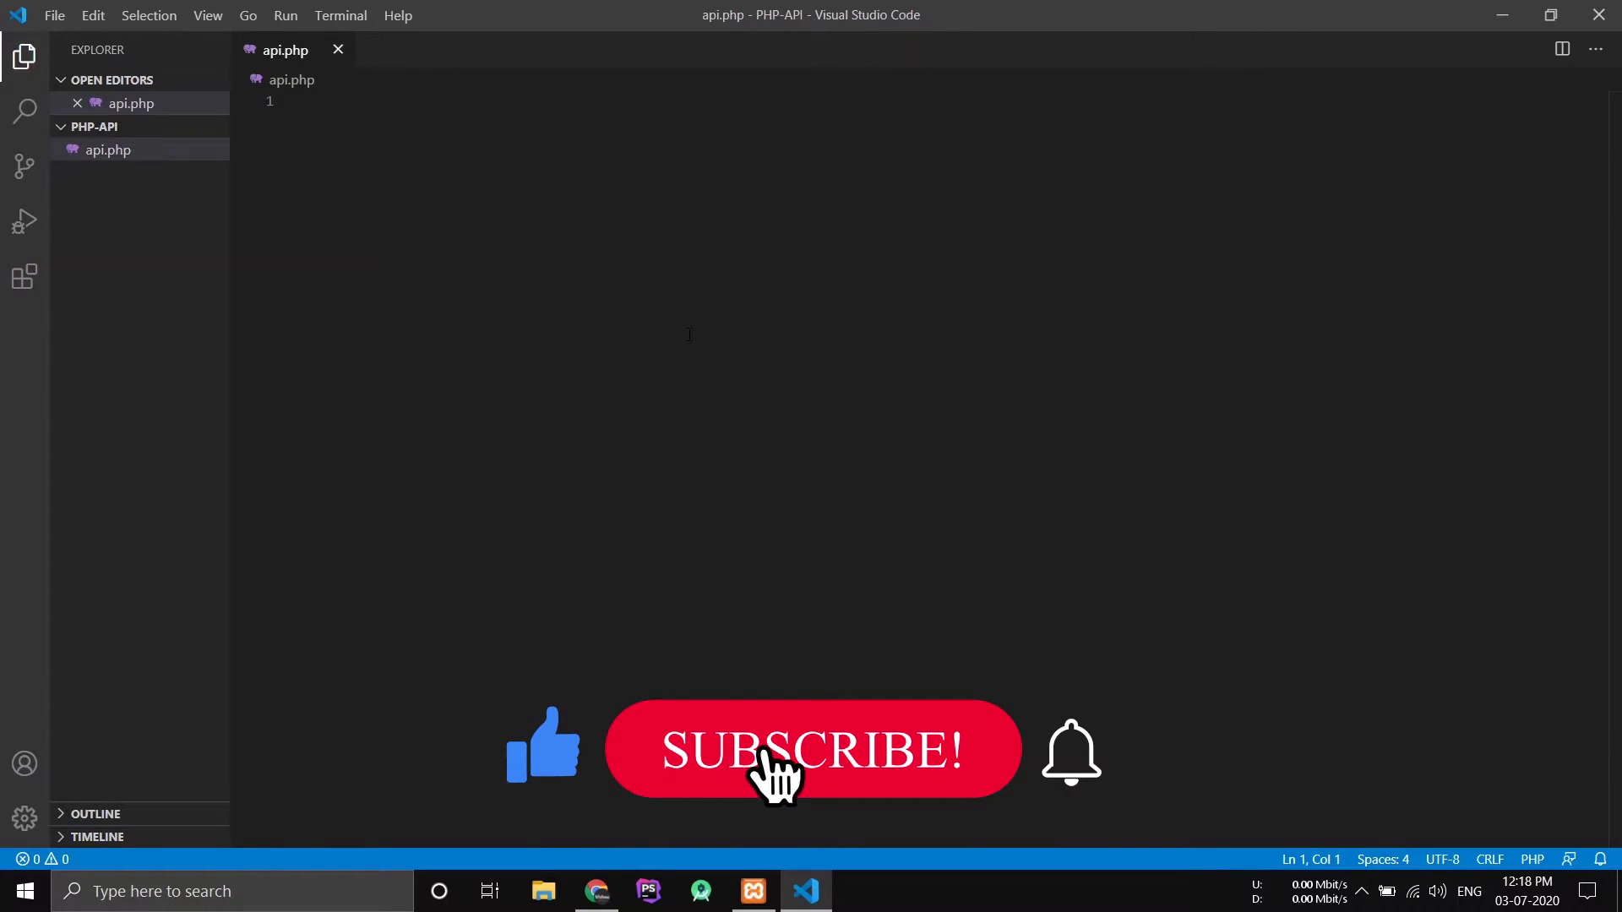
type("<?p")
key("Return")
key("Return")
key("Return")
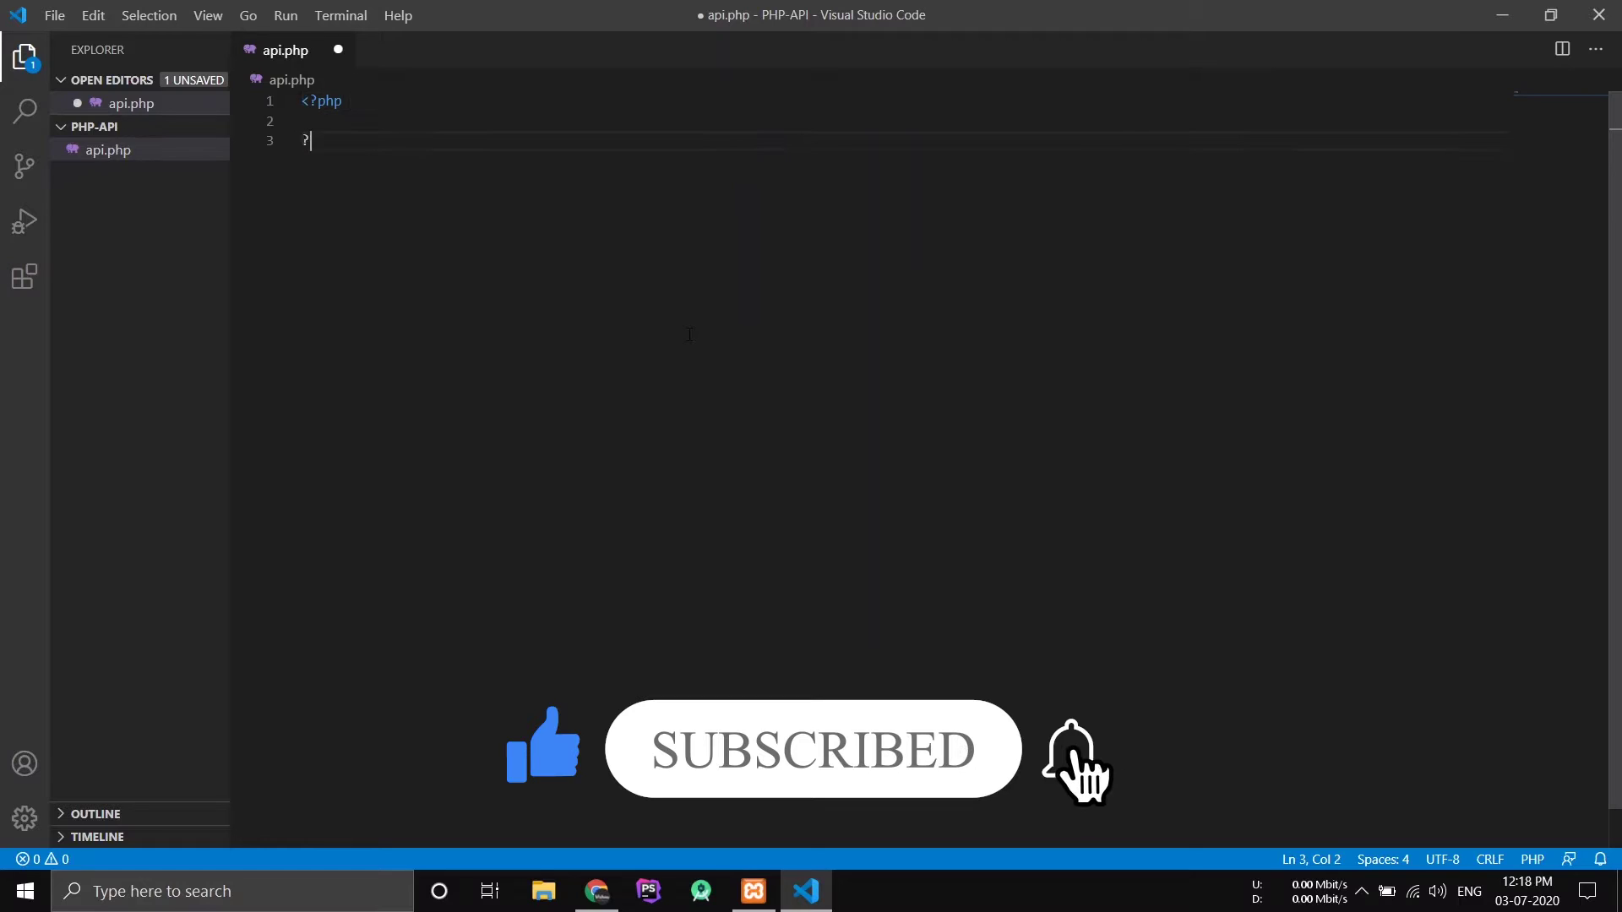
type("?>")
key("Up")
type("$c")
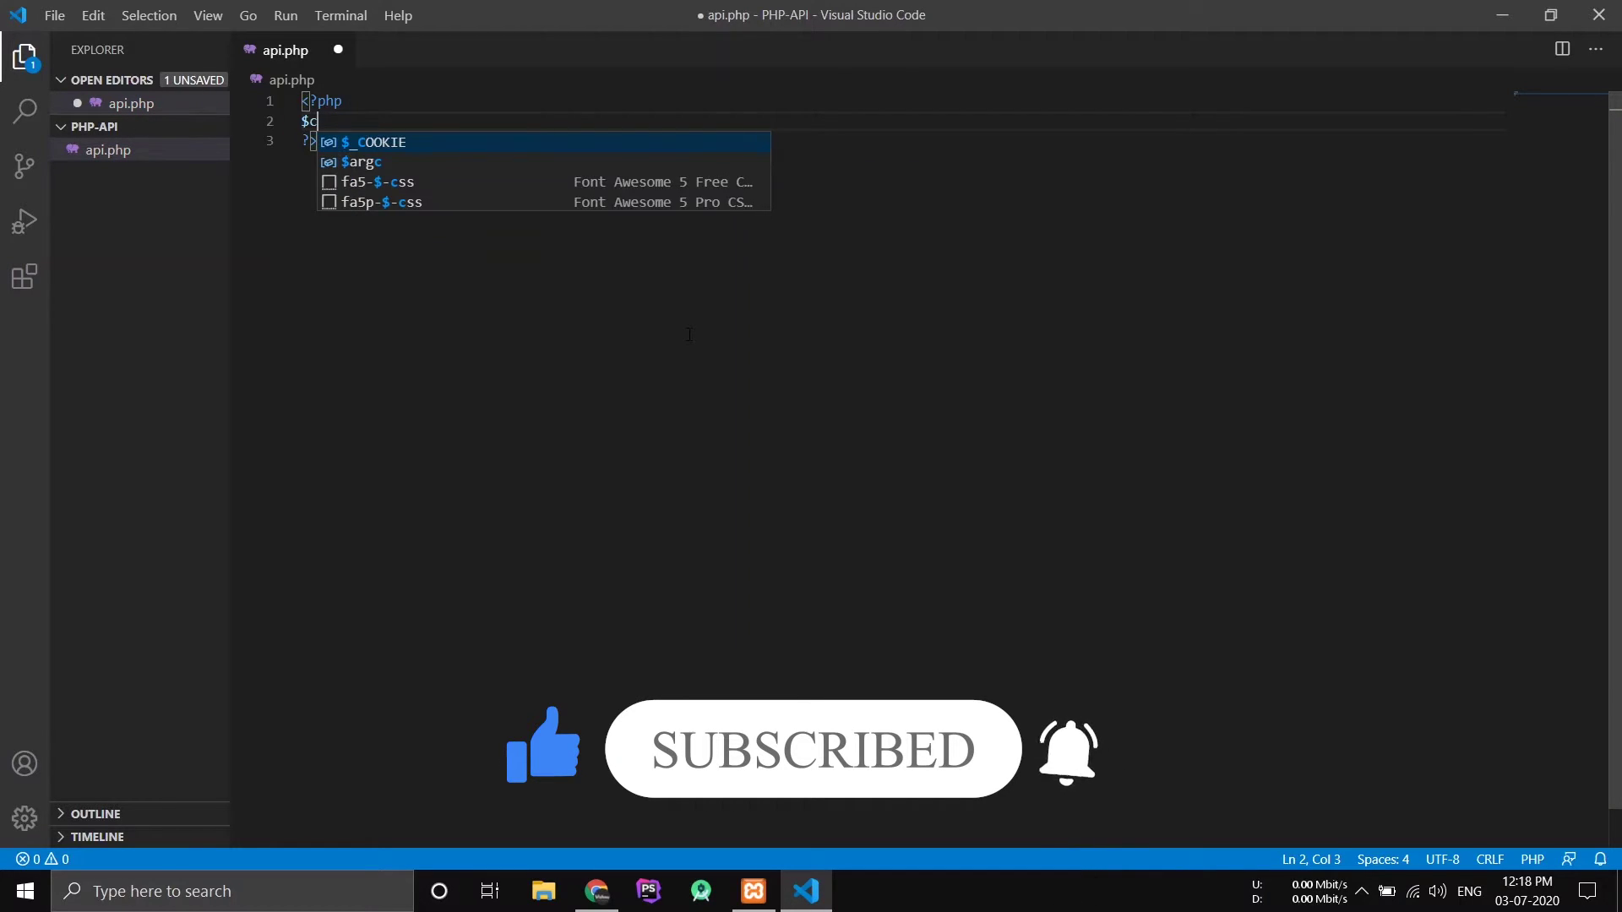
type("on = mysqli_connect(")
key("End")
type(";")
key("Left")
key("Left")
type("\"\",\"\",\"\",")
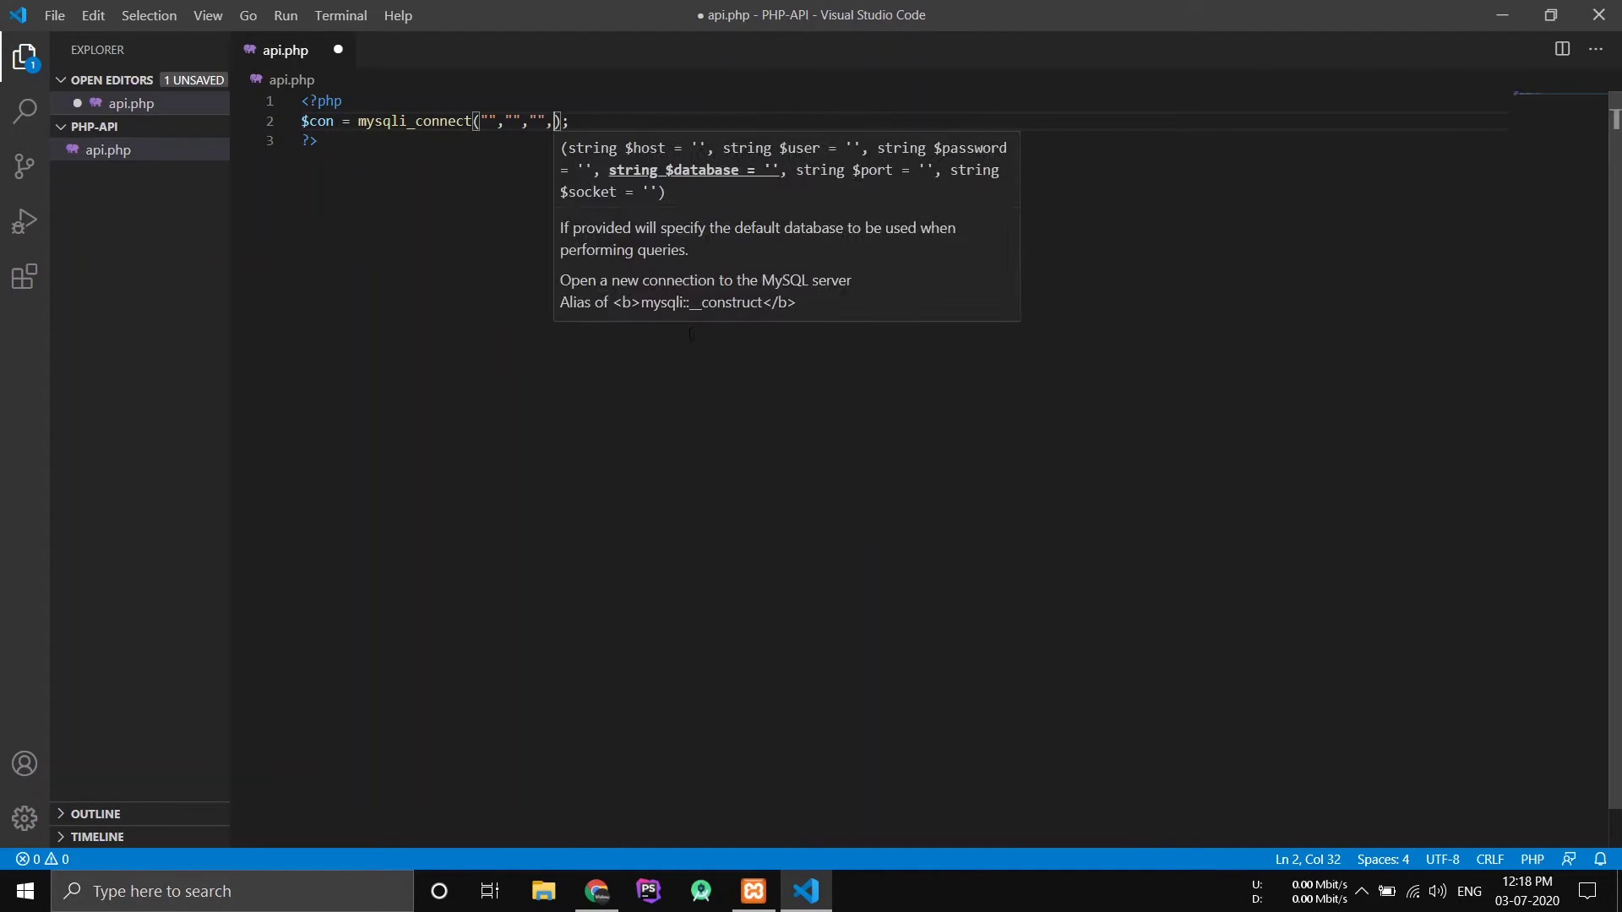
type("\"")
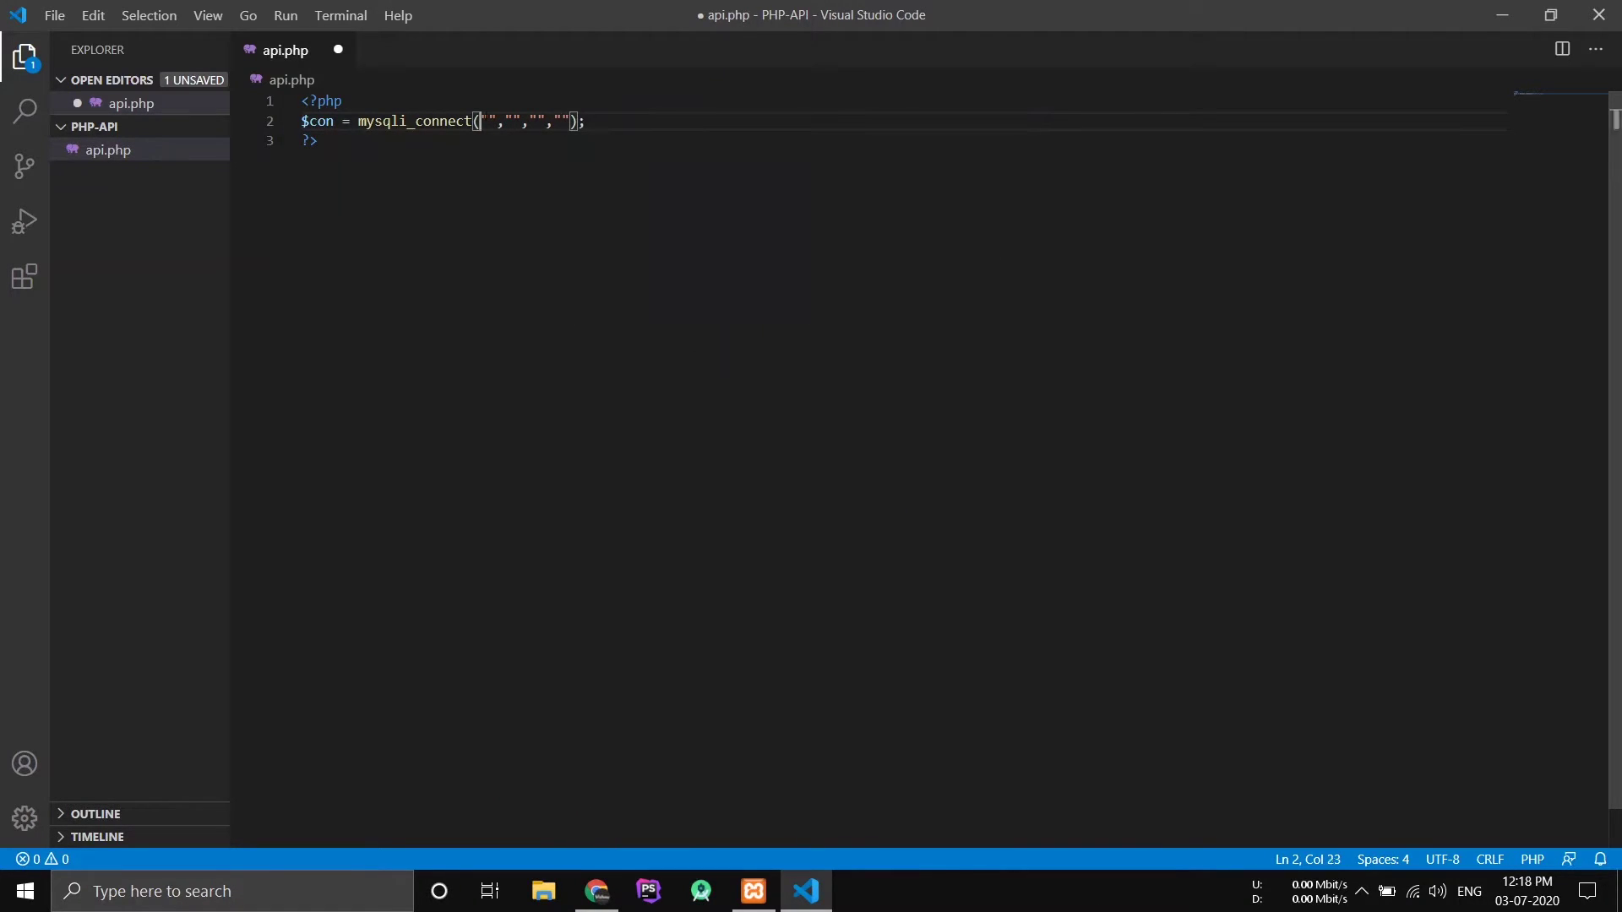
type("localhost")
type("root")
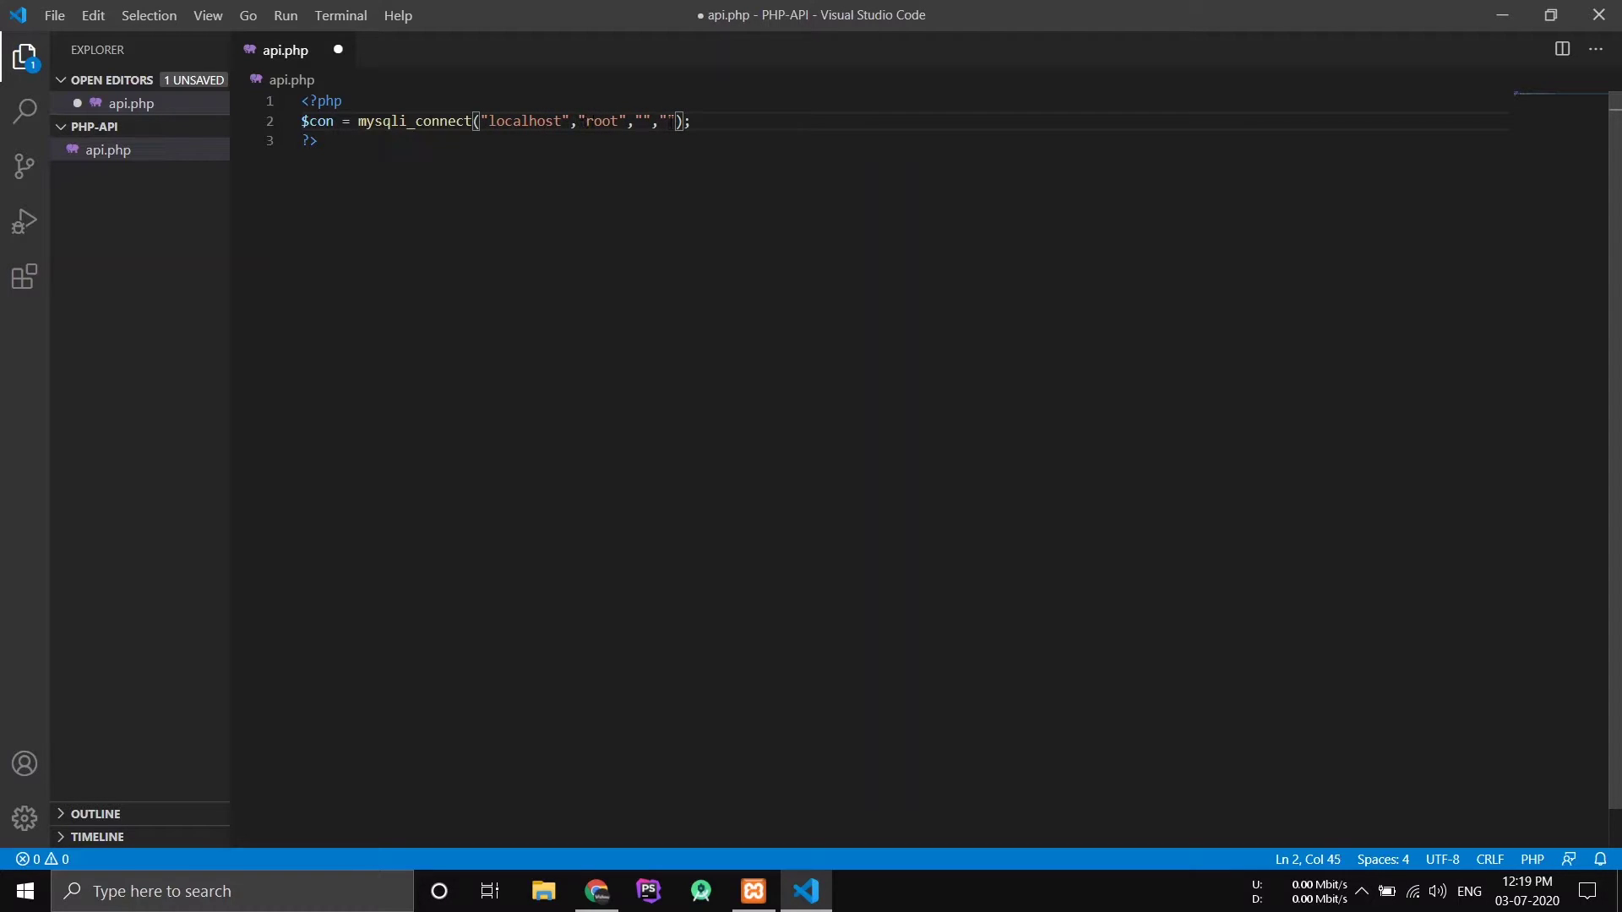
type("API_DATA")
- Add an if($con) block that echoes 'DB Connected', and save api.php
left_click(779, 128)
key("Return")
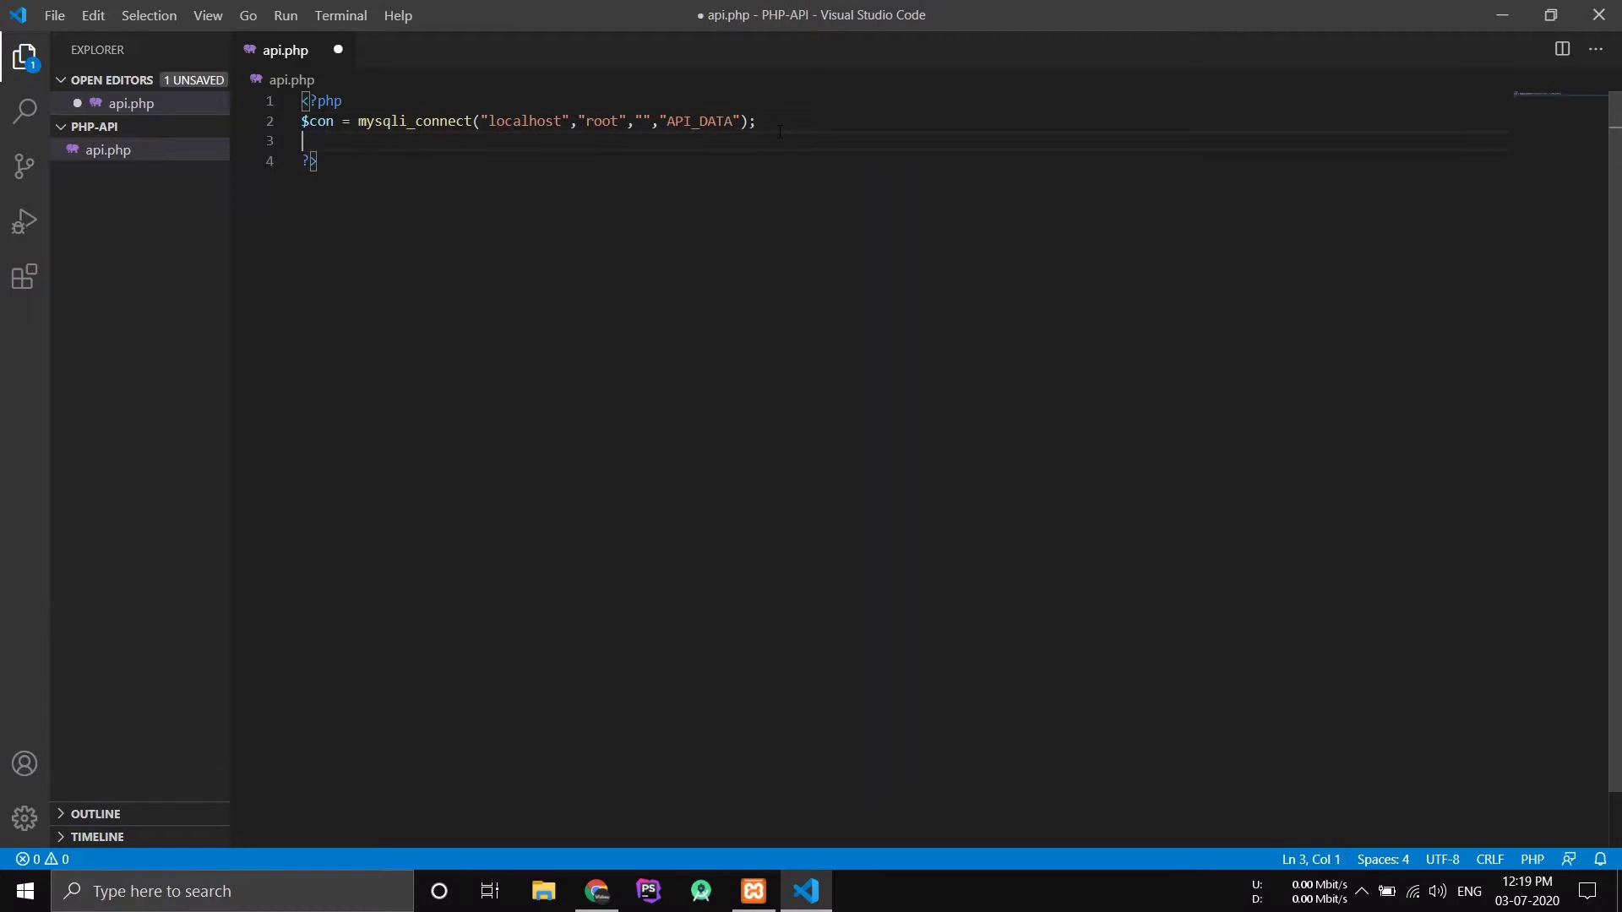
type("if(){")
key("Return")
left_click(326, 120)
type("$con){")
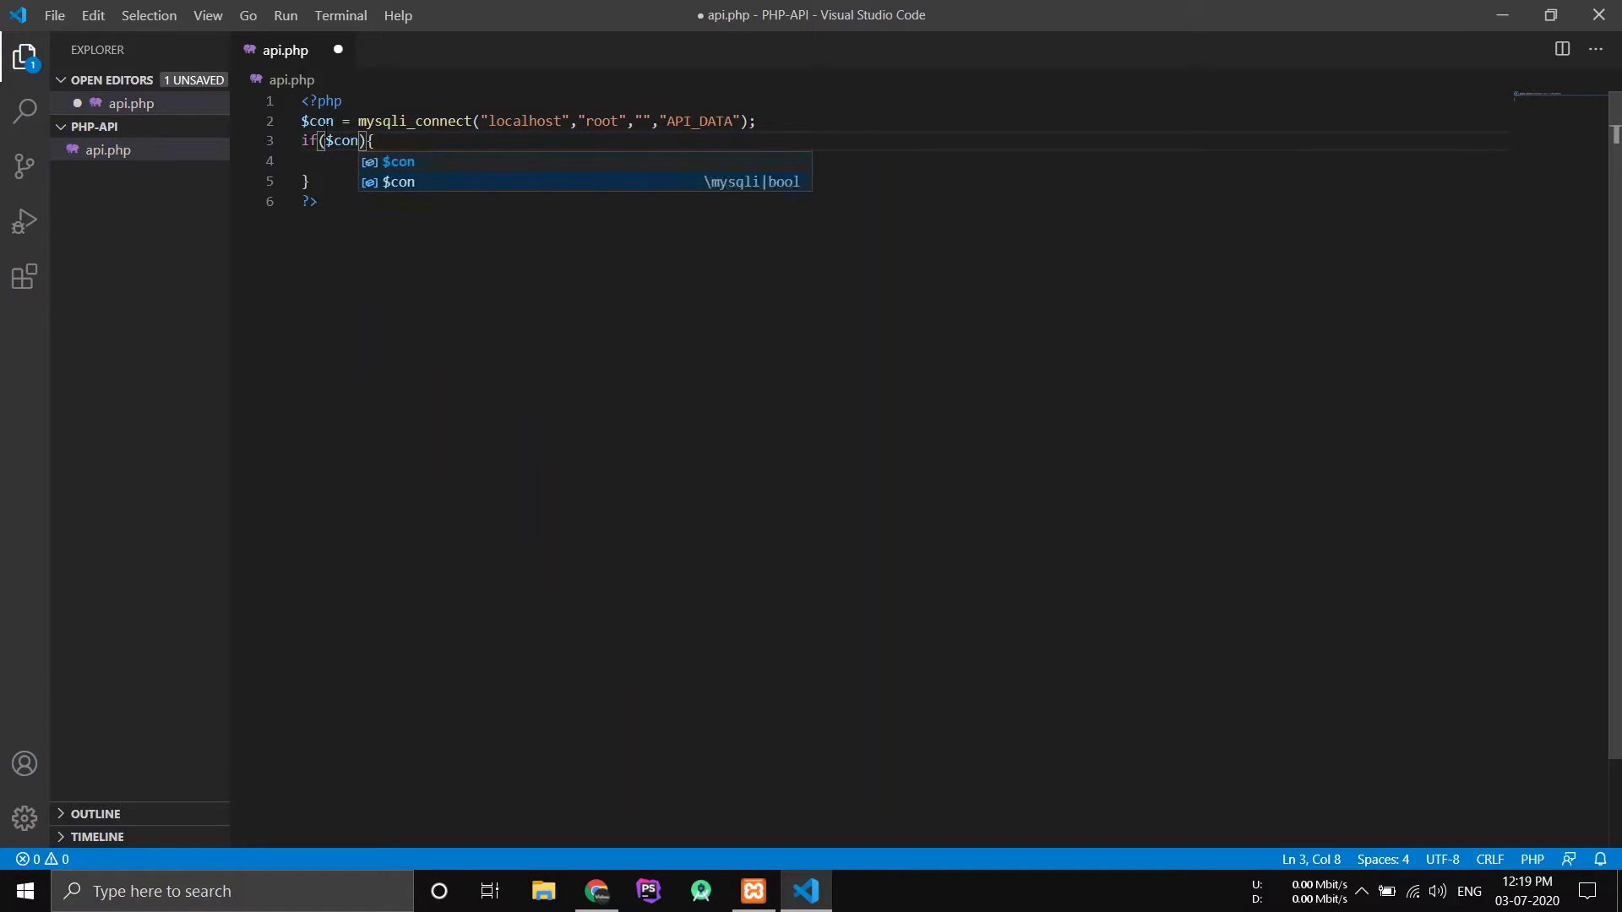
left_click(340, 158)
key("Tab")
type("echo \"\";")
key("Left")
key("Left")
type("DB Connected")
key("ctrl+s")
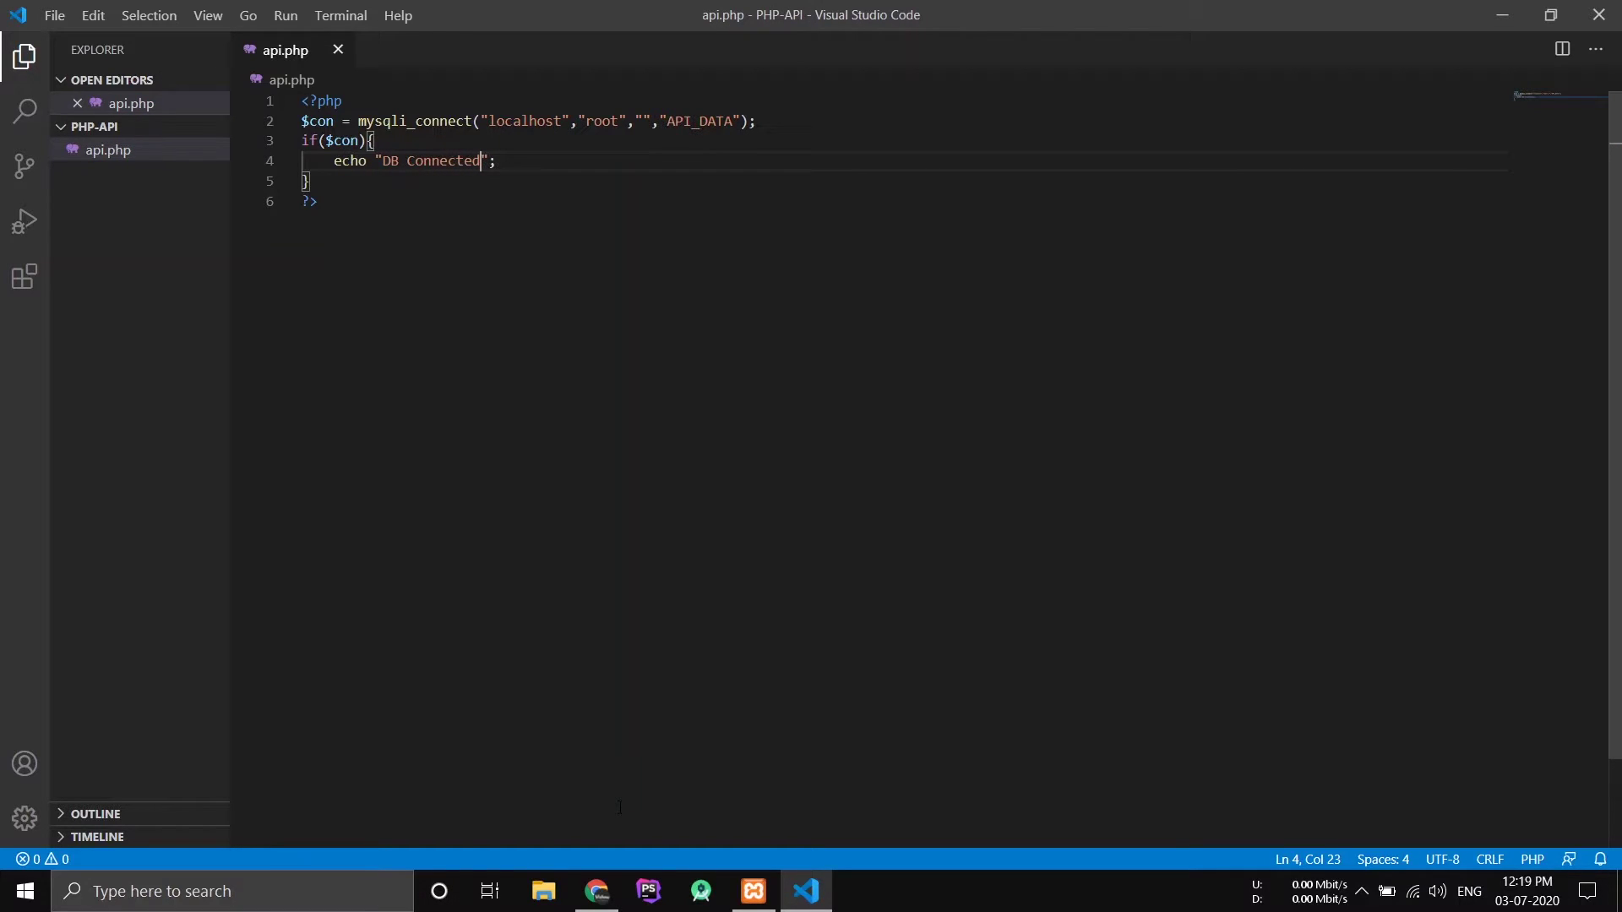
mouse_move(596, 890)
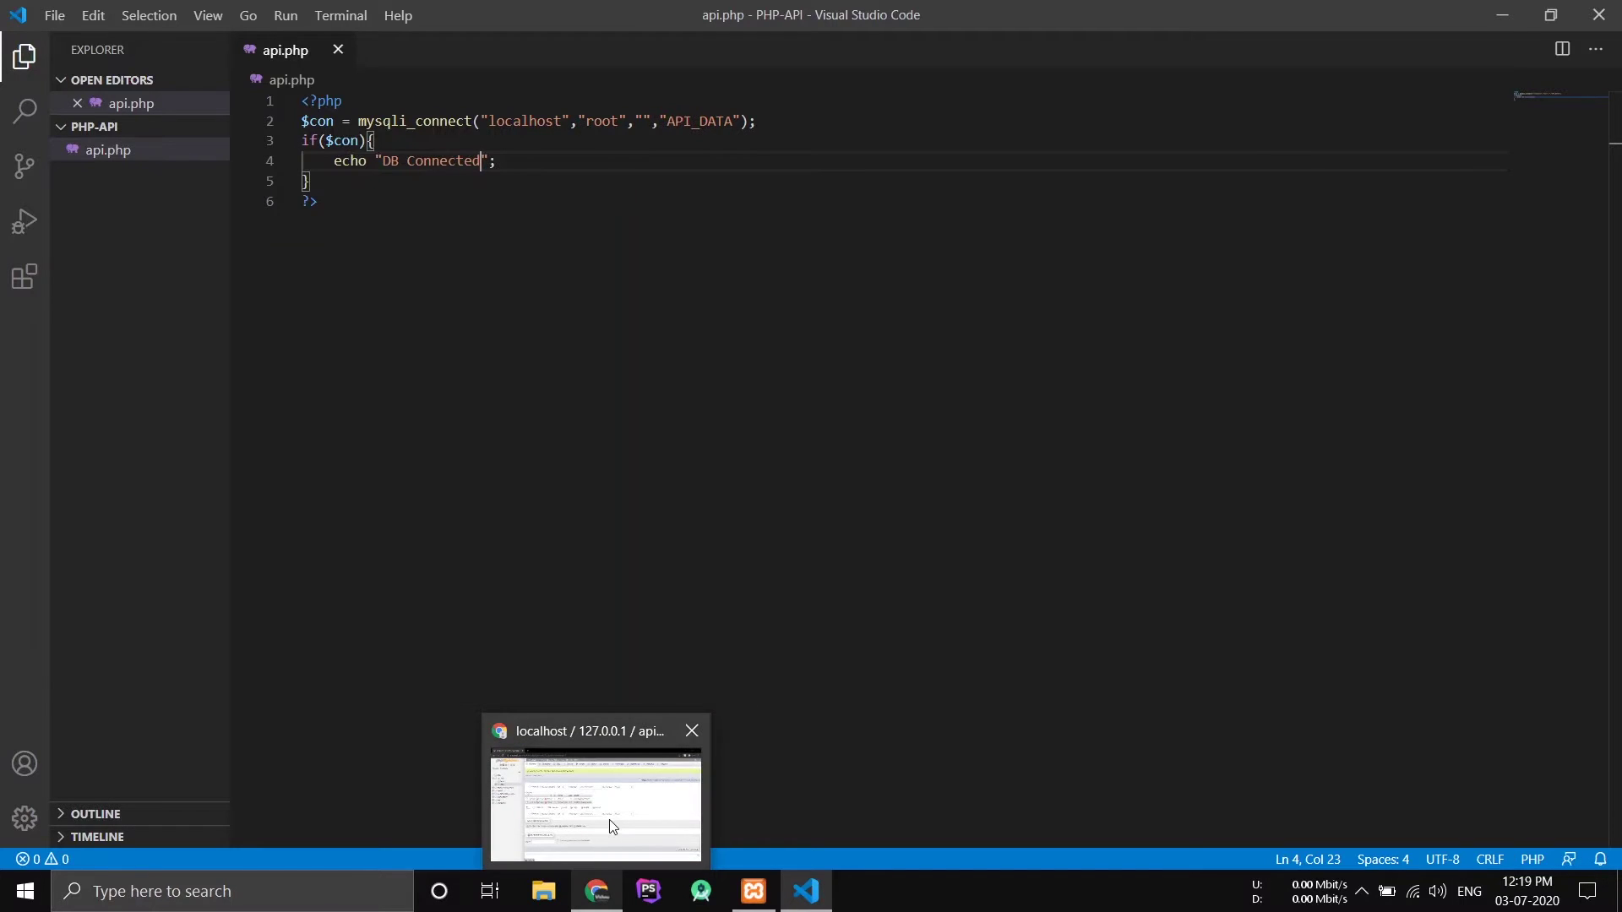
left_click(610, 820)
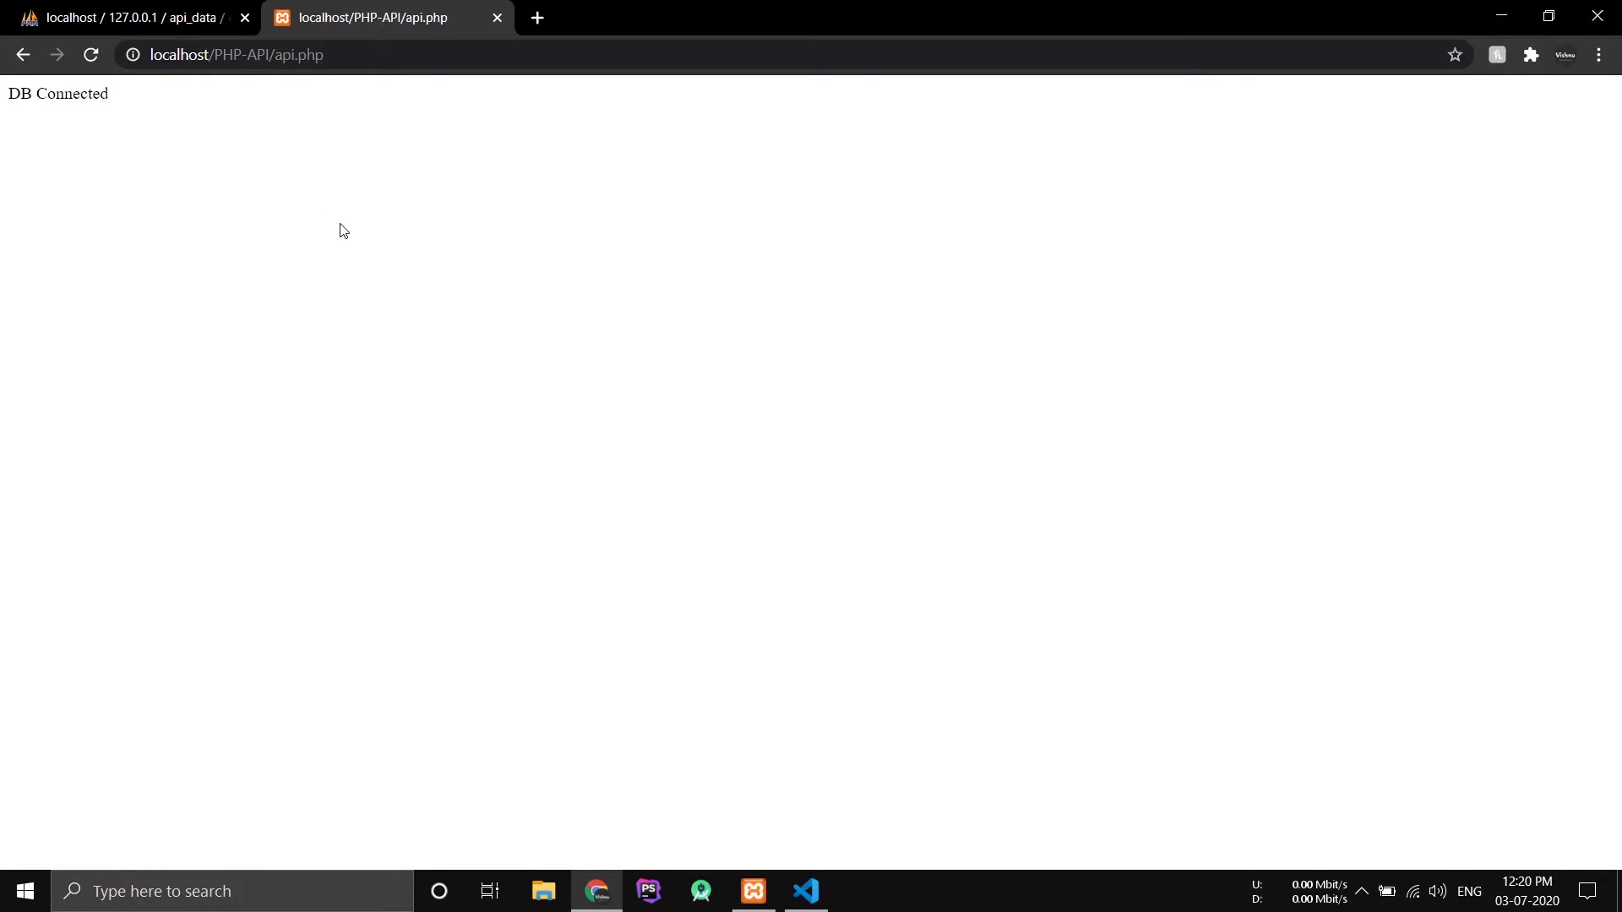
- Confirm the api.php page shows 'DB Connected', then return to VS Code
double_click(97, 90)
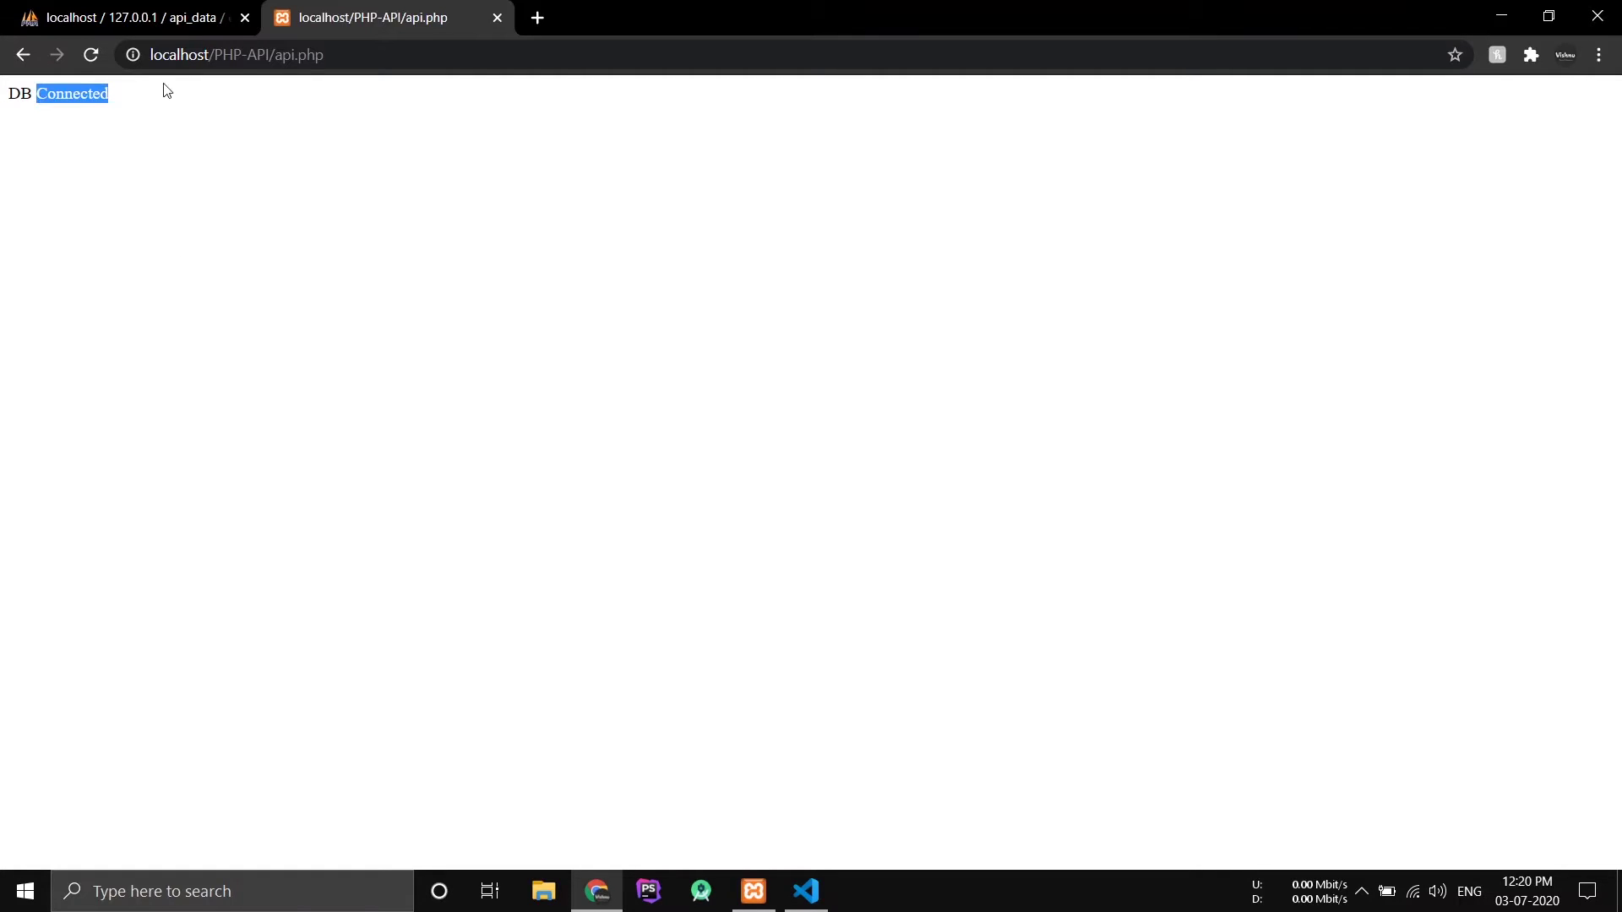
left_click(406, 225)
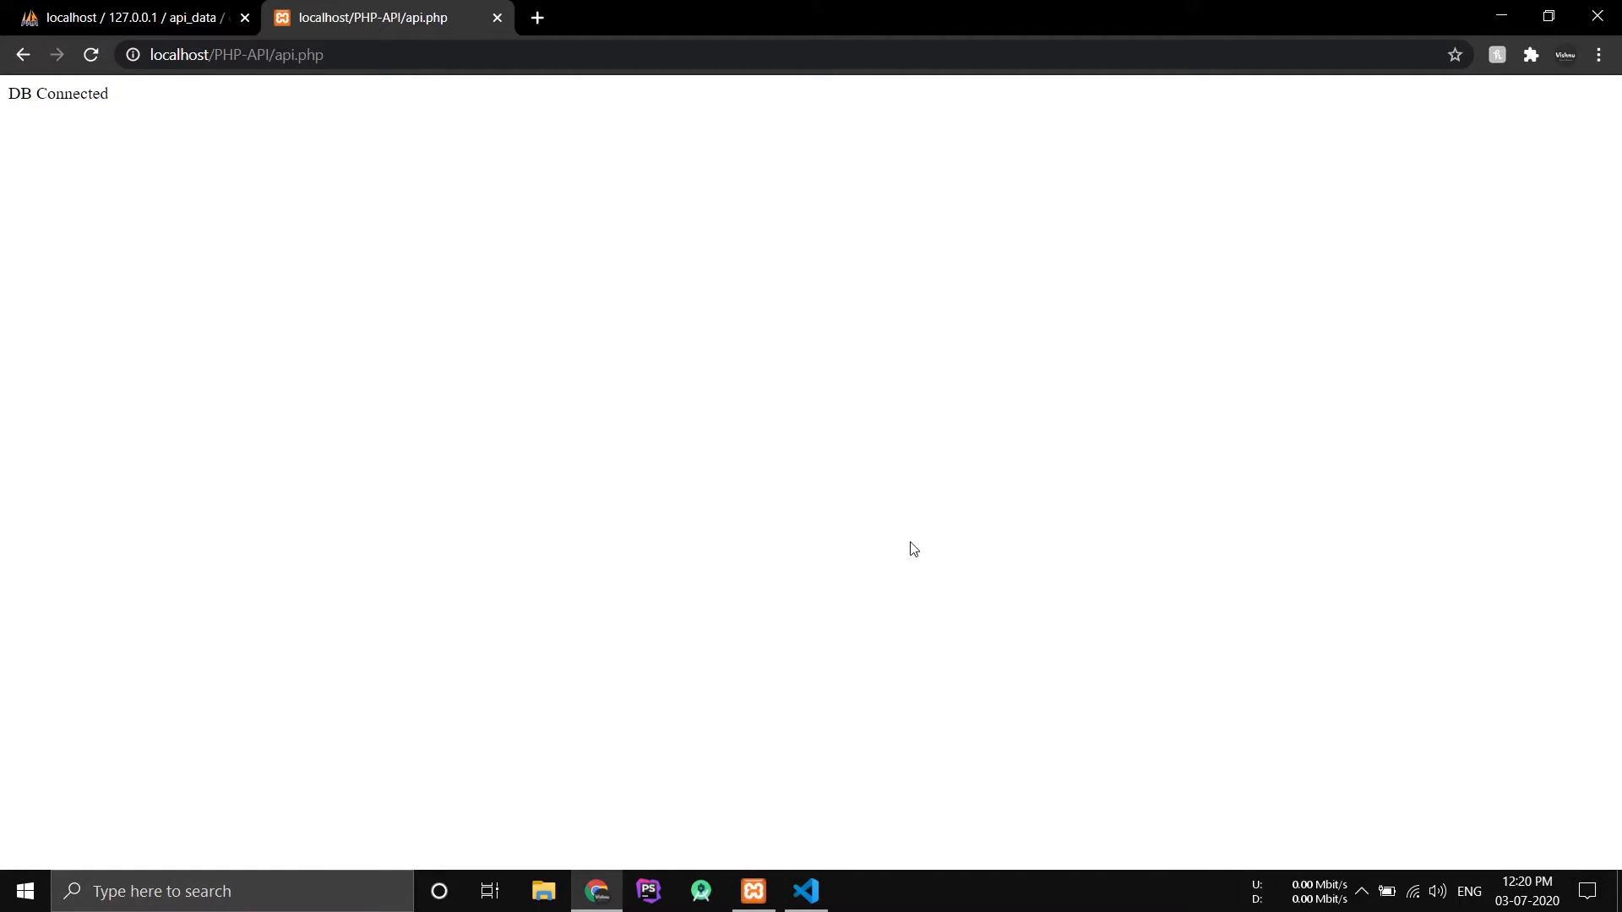
left_click(806, 891)
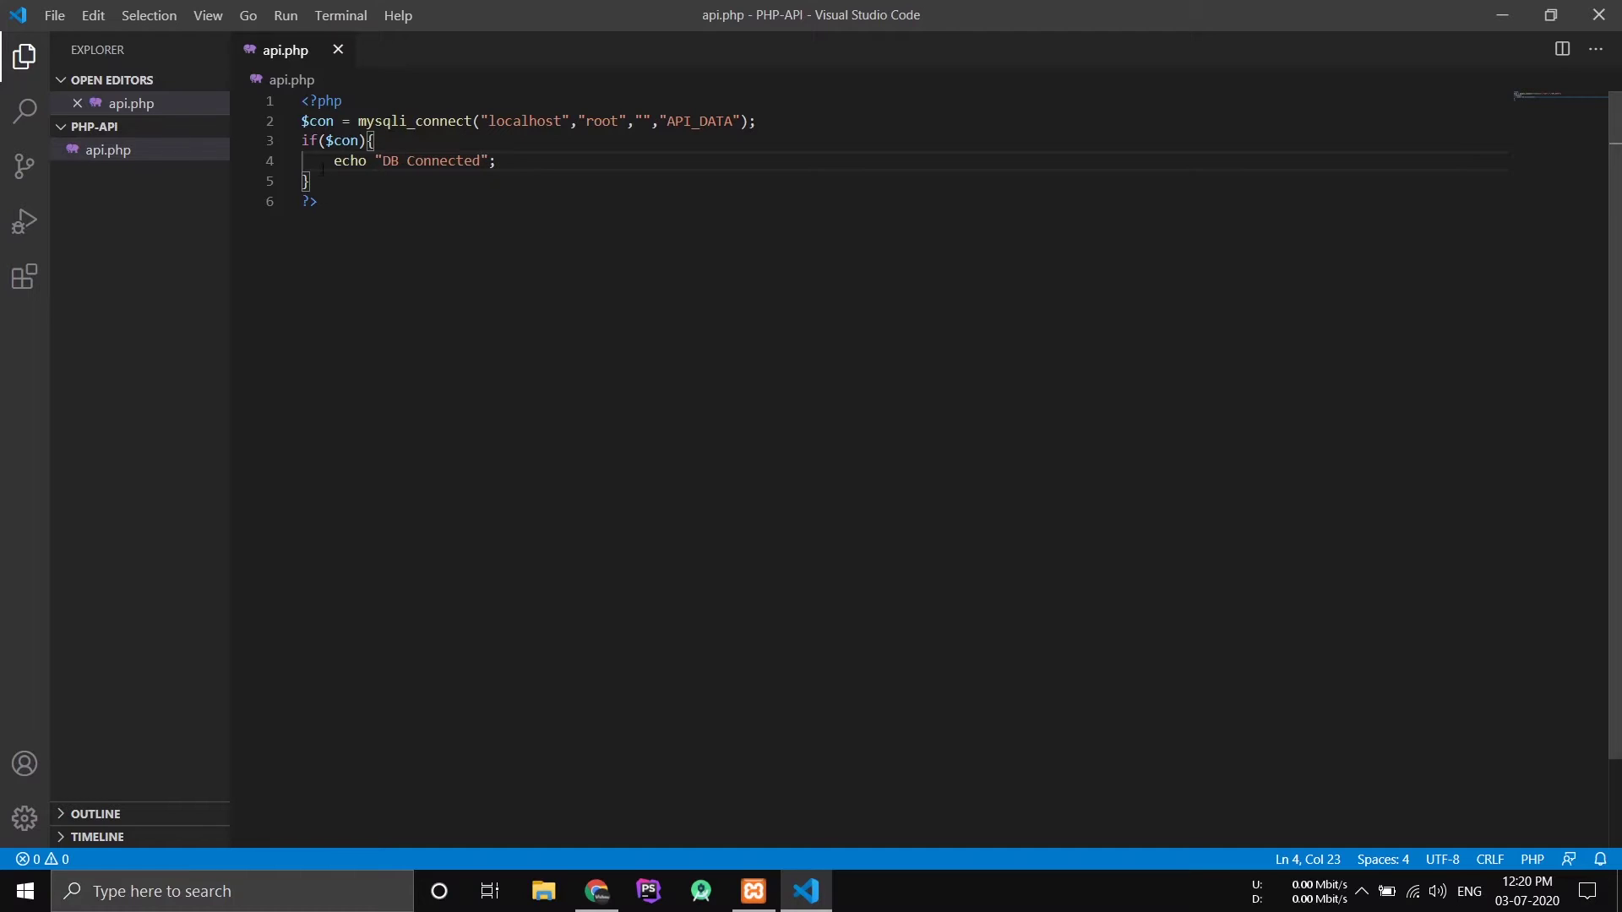
- Replace the DB Connected echo with an else block and save
left_click_drag(332, 162, 497, 160)
key("BackSpace")
key("Down")
key("Return")
type("else")
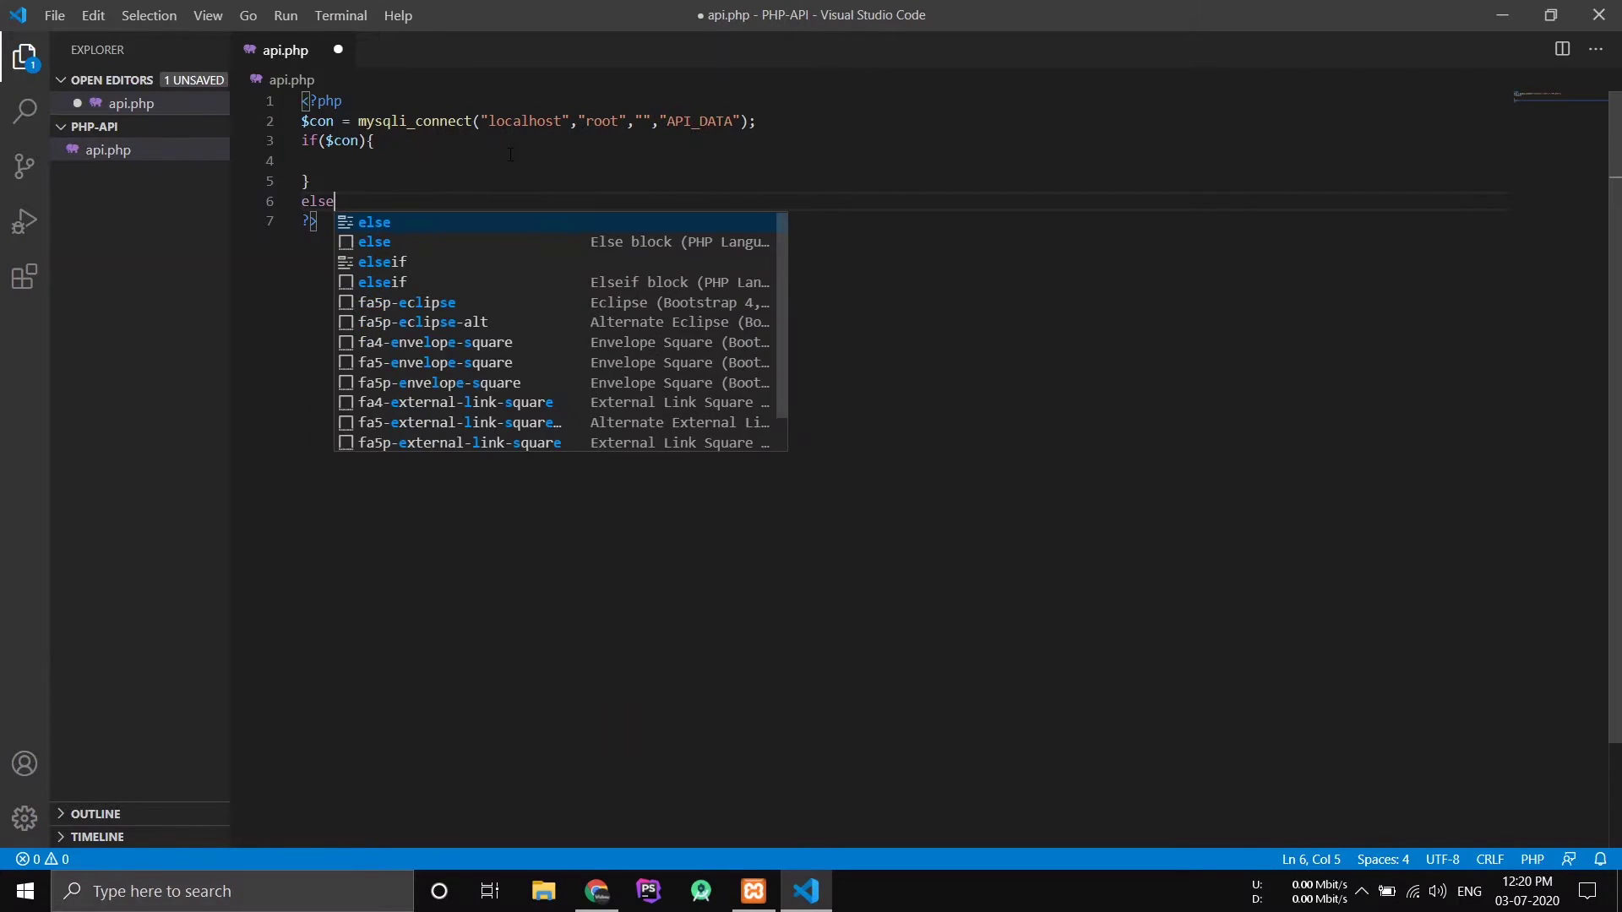
type("{")
key("Return")
type("echo \"DataBase connection failed\";")
key("ctrl+s")
left_click(429, 160)
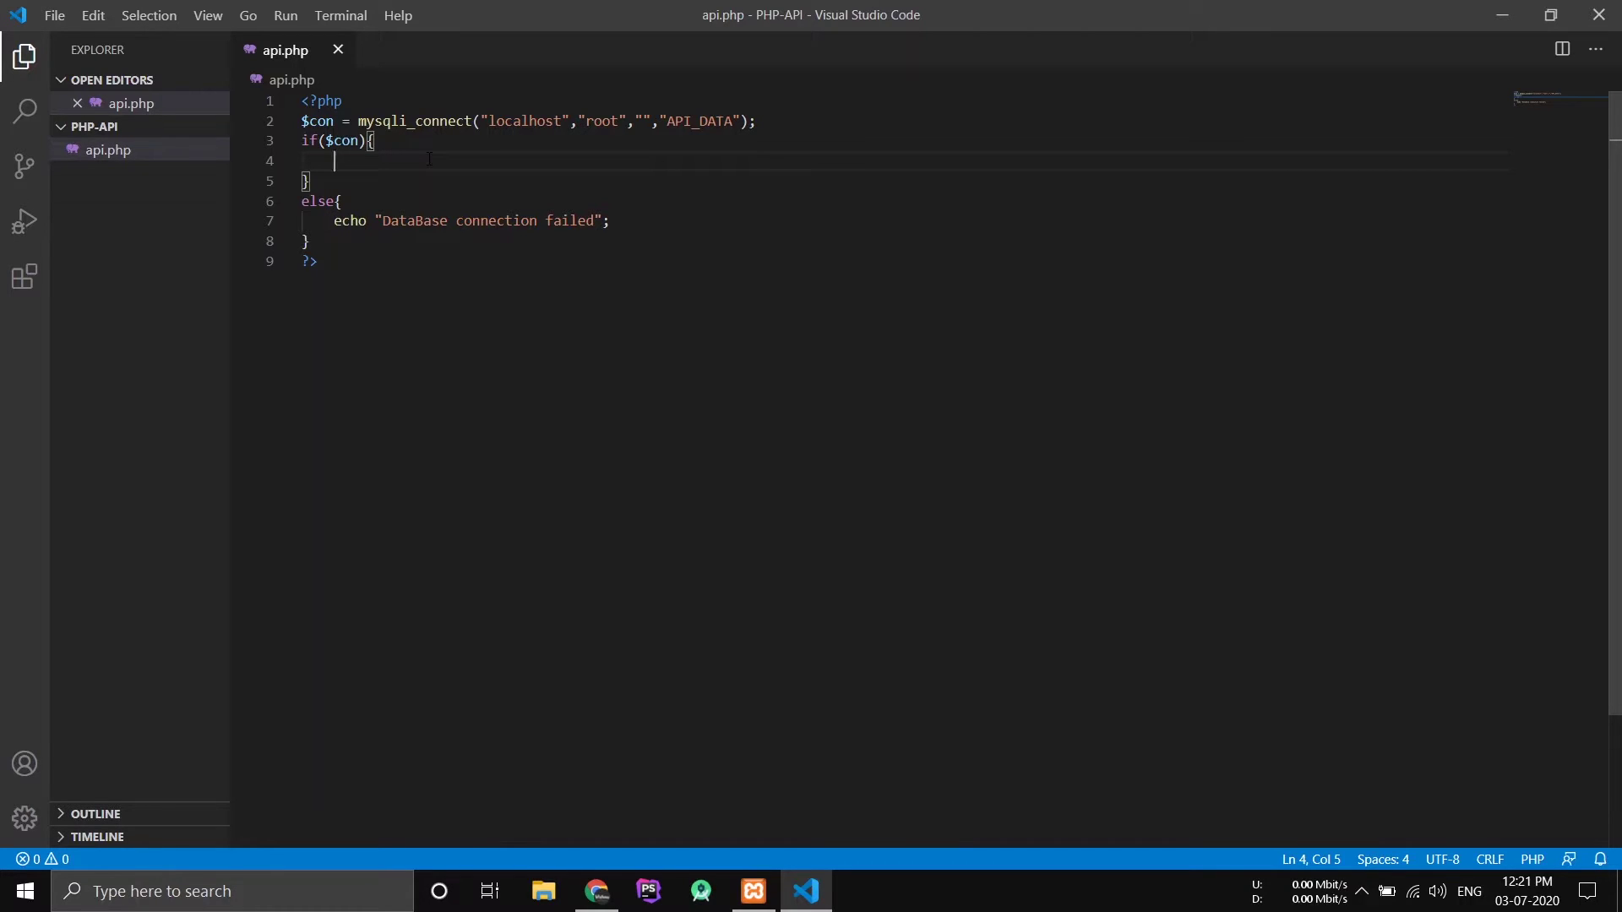
type("$")
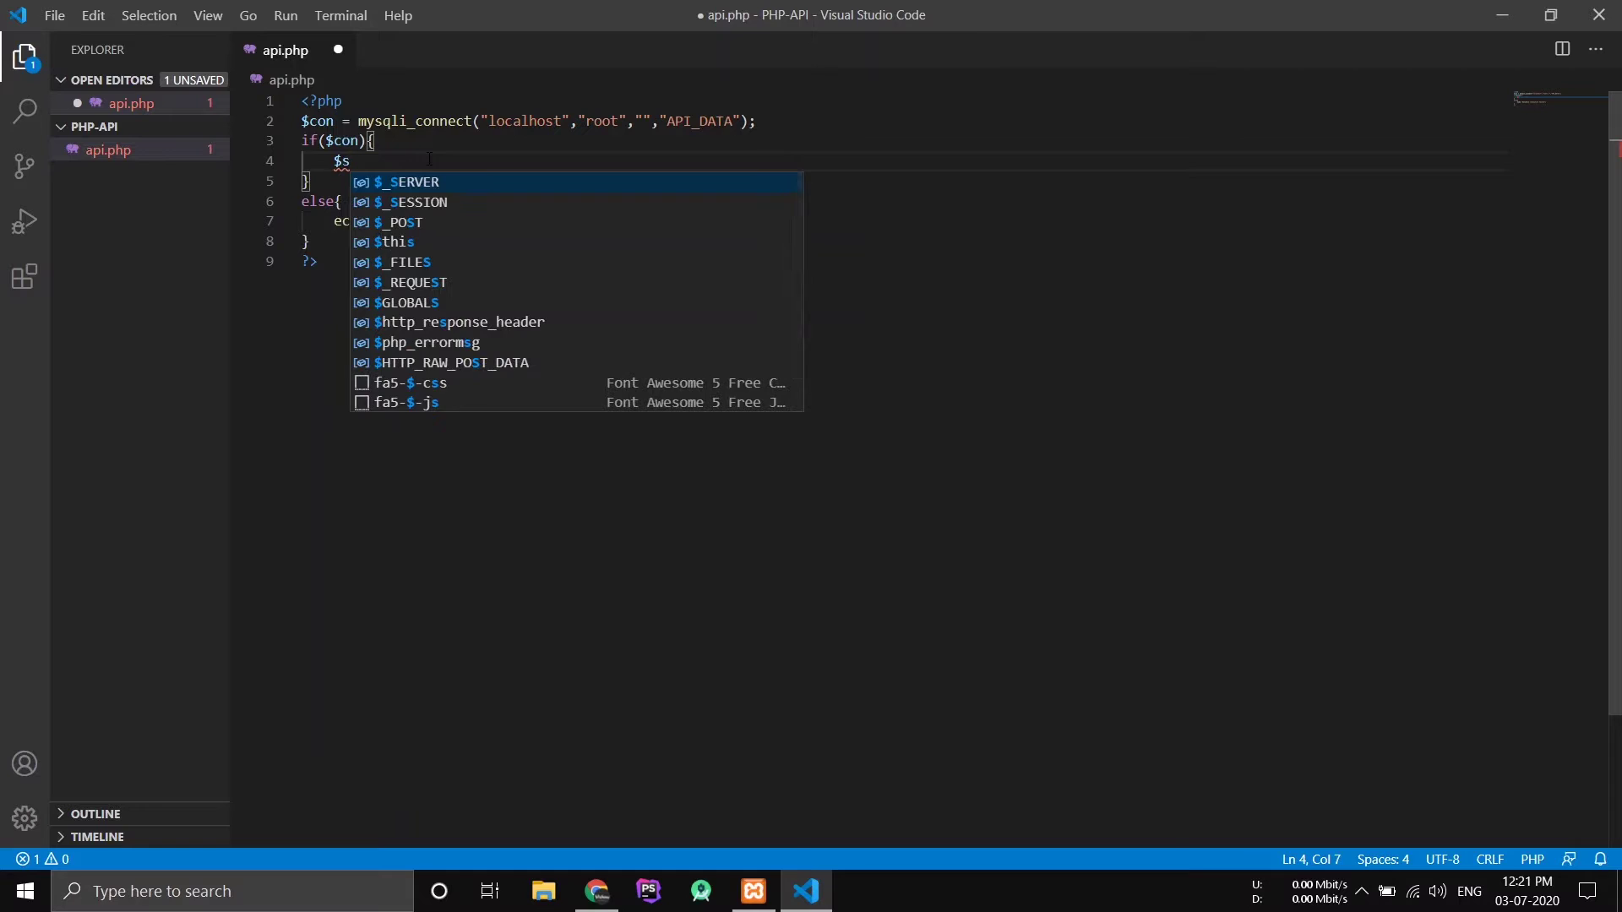
type("sql = \"\";")
- Write a select query on data and run it with mysqli_query into $result
key("Left")
key("Left")
type("select * from data")
key("BackSpace")
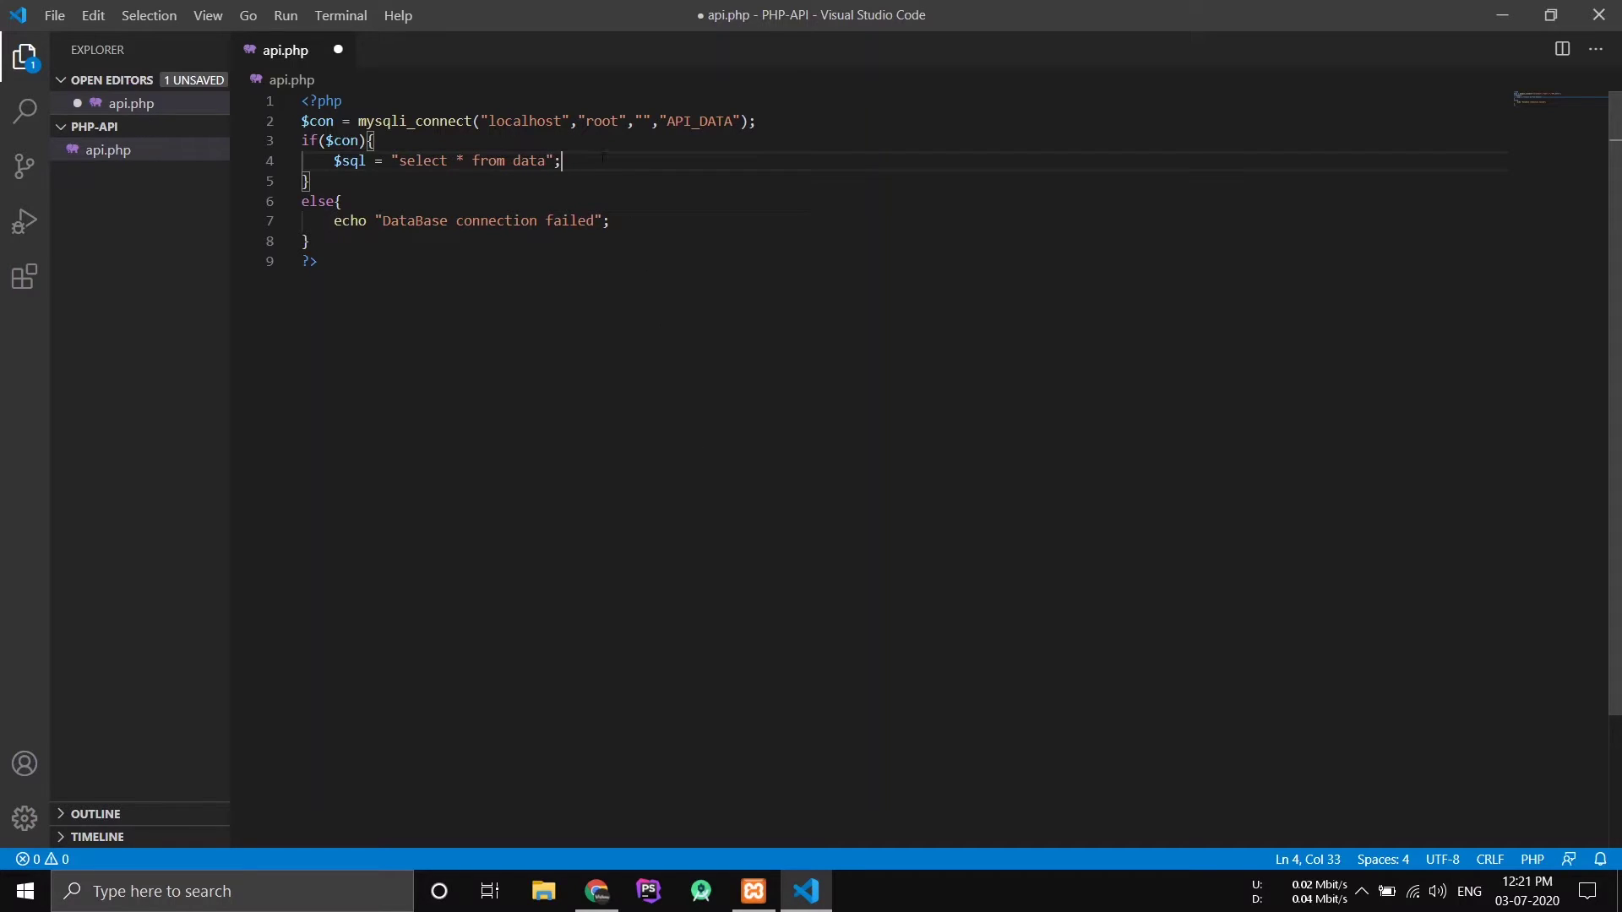
key("Return")
type("$result = mysqli_")
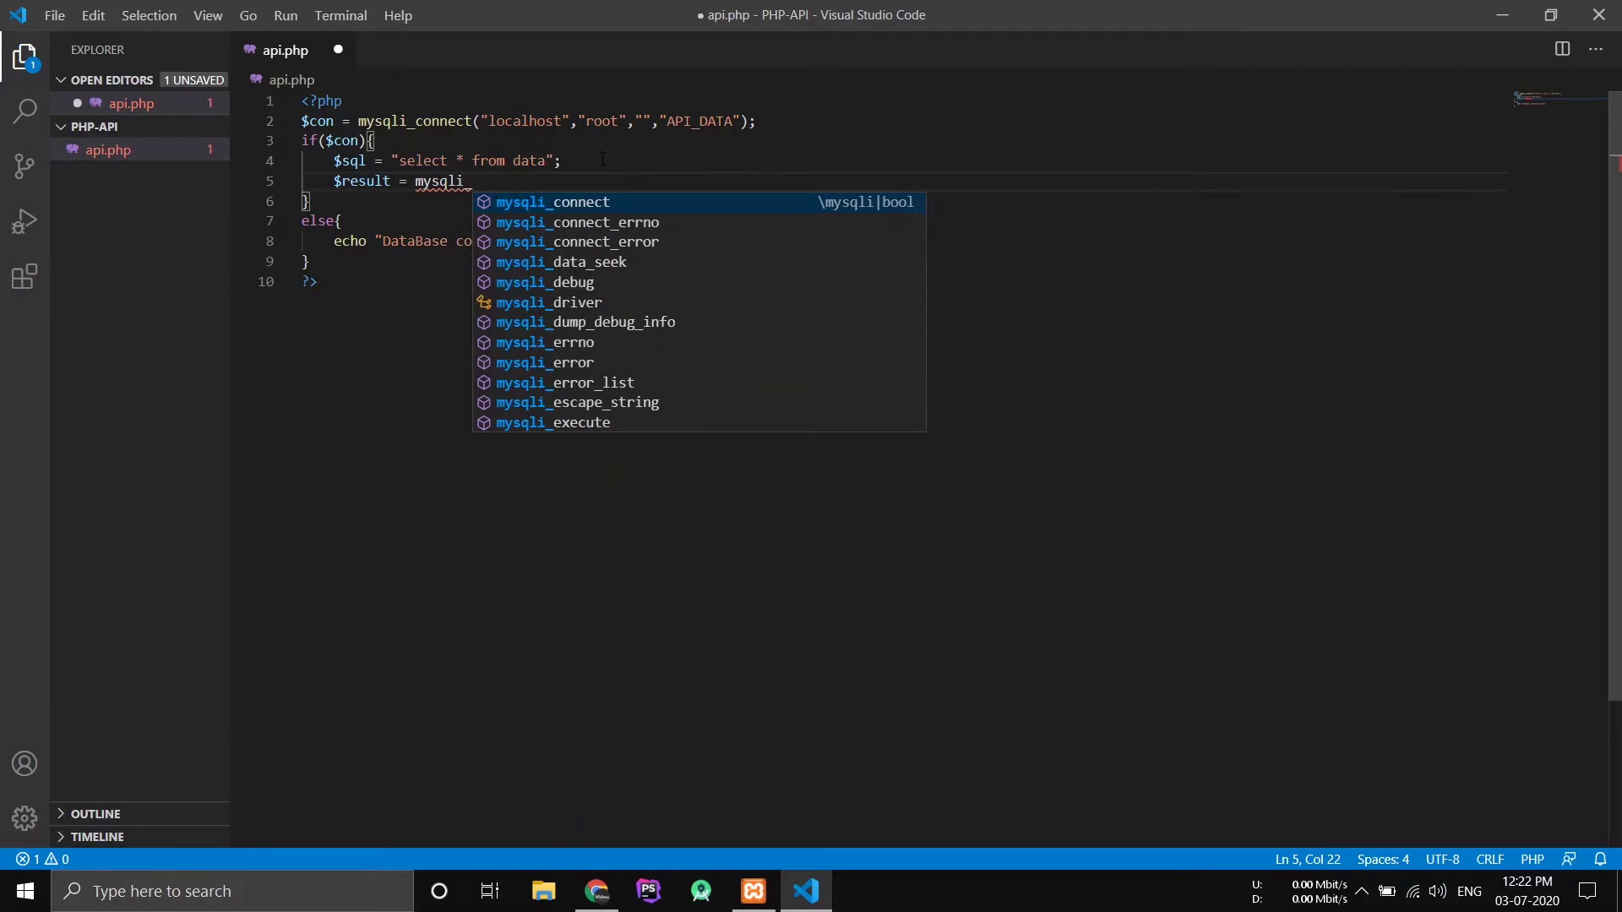
type("query($con,$sql")
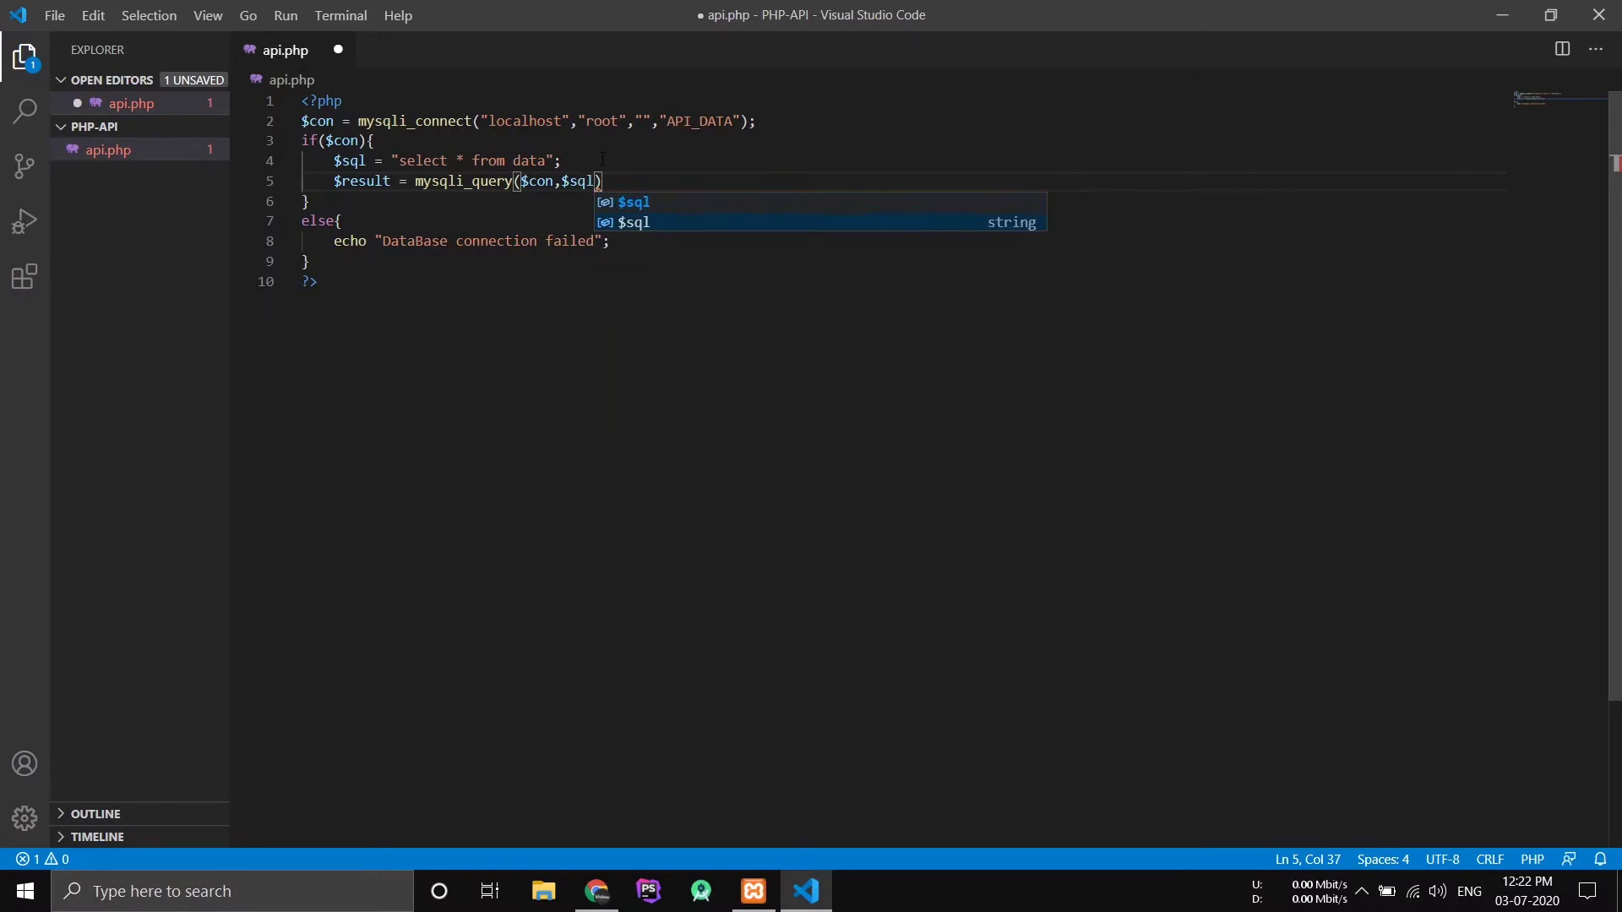
type(");")
key("Return")
type("if($result){")
- Add if($result) with a while loop fetching rows via mysqli_fetch_assoc($result)
key("Return")
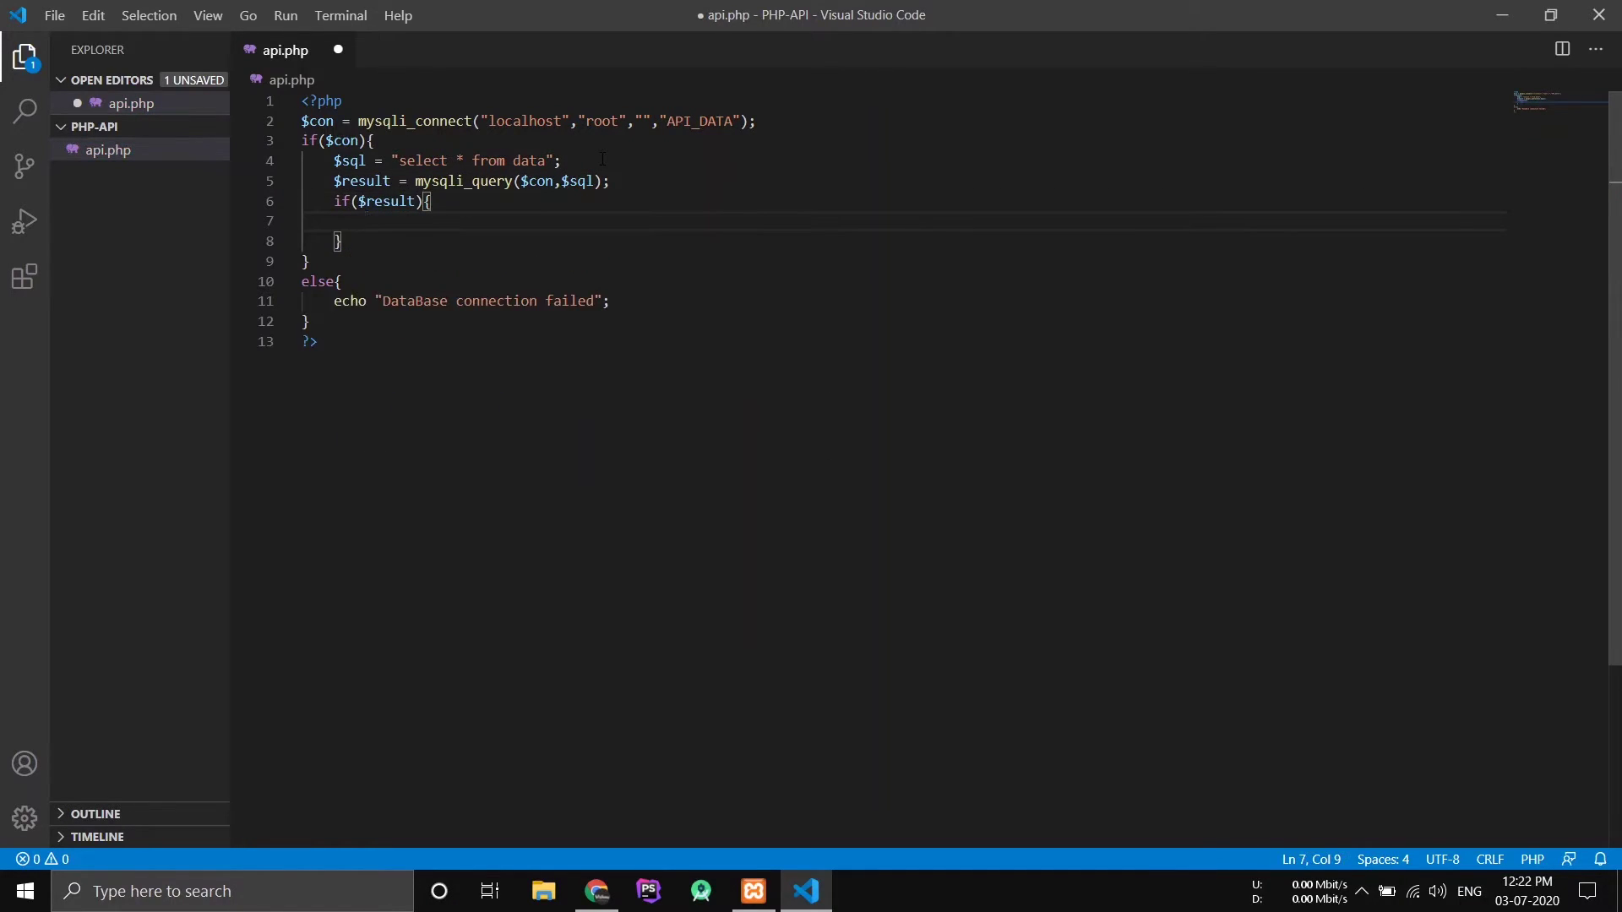
type("m")
key("BackSpace")
type("while(){")
key("Return")
left_click(414, 221)
type("$row = mysqli_fetch_assoc")
key("Return")
type("$result)){")
key("Return")
key("Down")
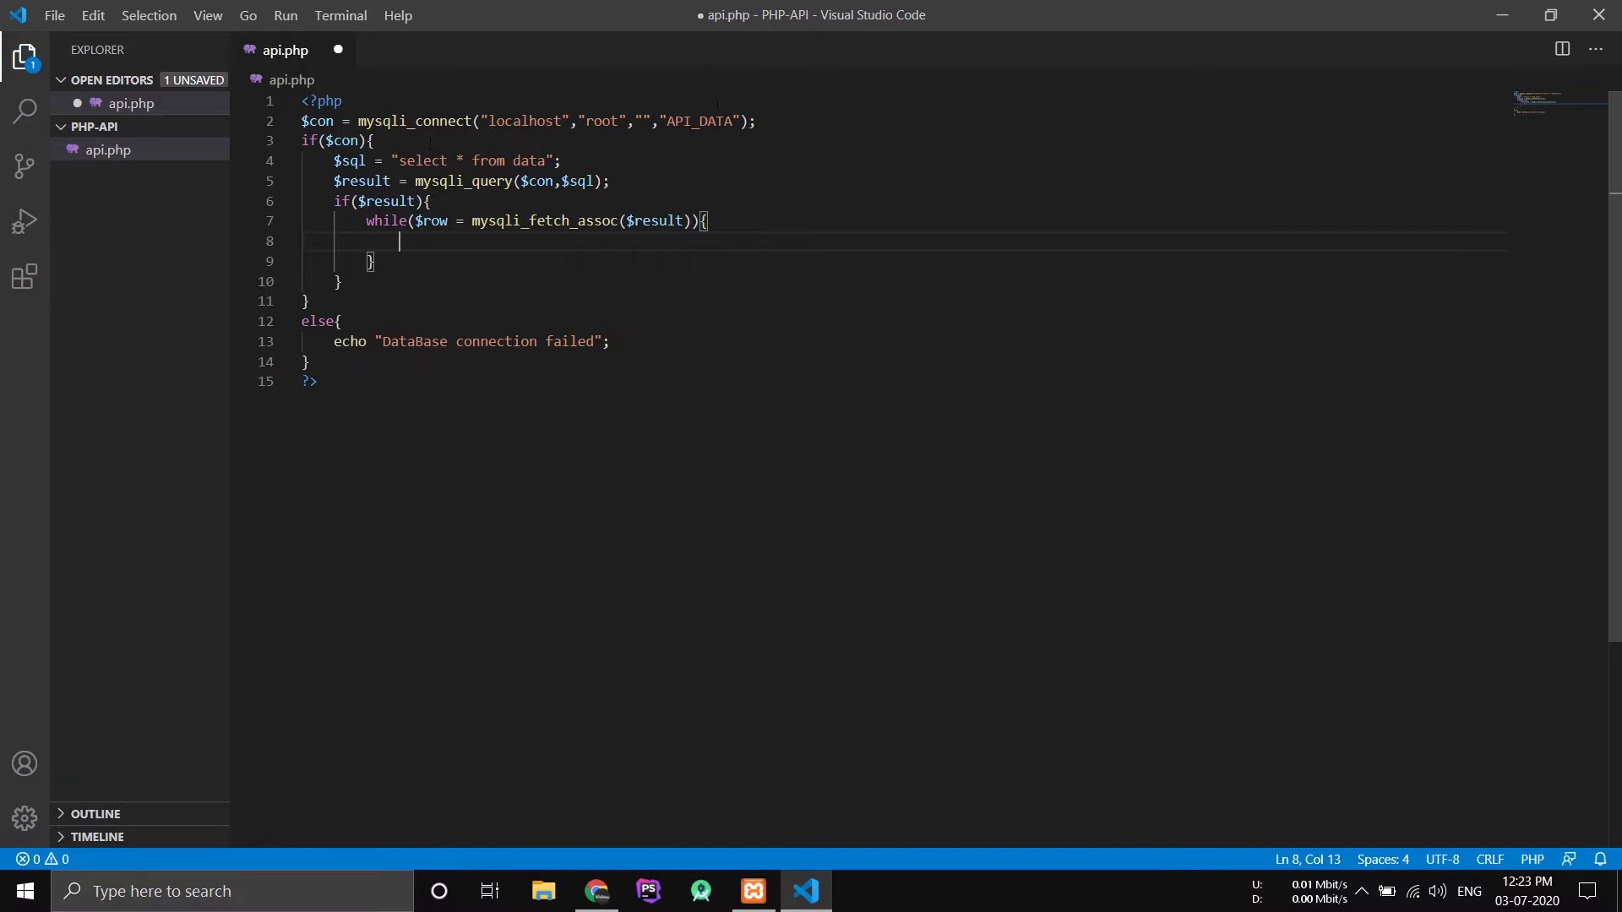
- Add $response = array(), an $i counter, the id assignment and an $i++ line
left_click(788, 122)
key("Return")
type("$response ")
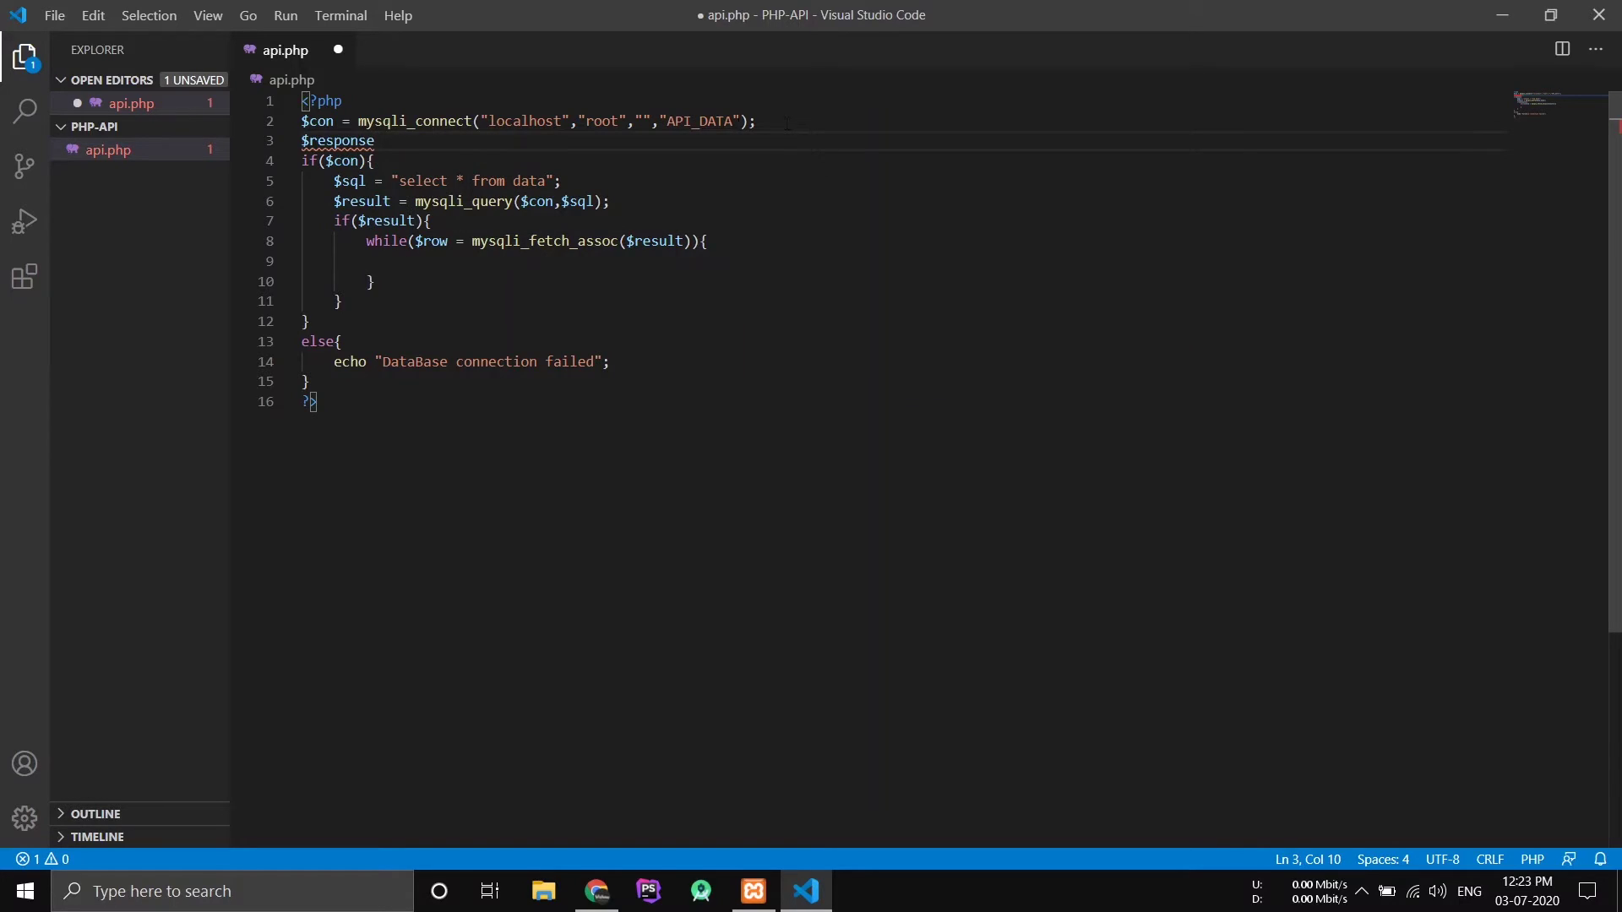
type(" = array();")
left_click(514, 261)
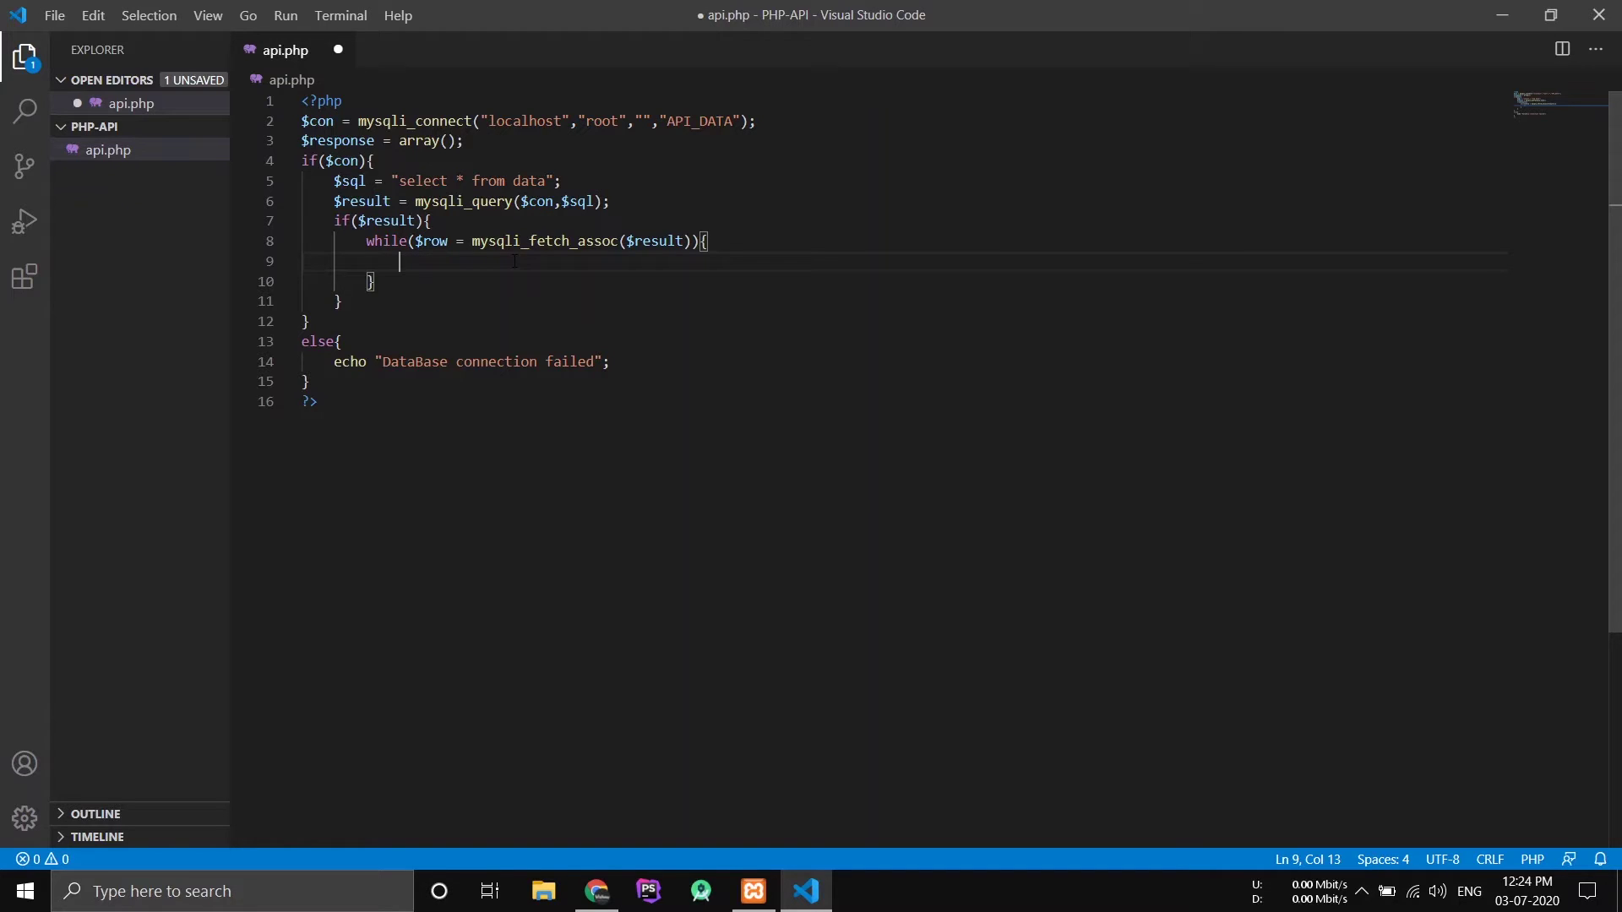
type("$response[]['id")
key("Left")
key("Left")
key("Left")
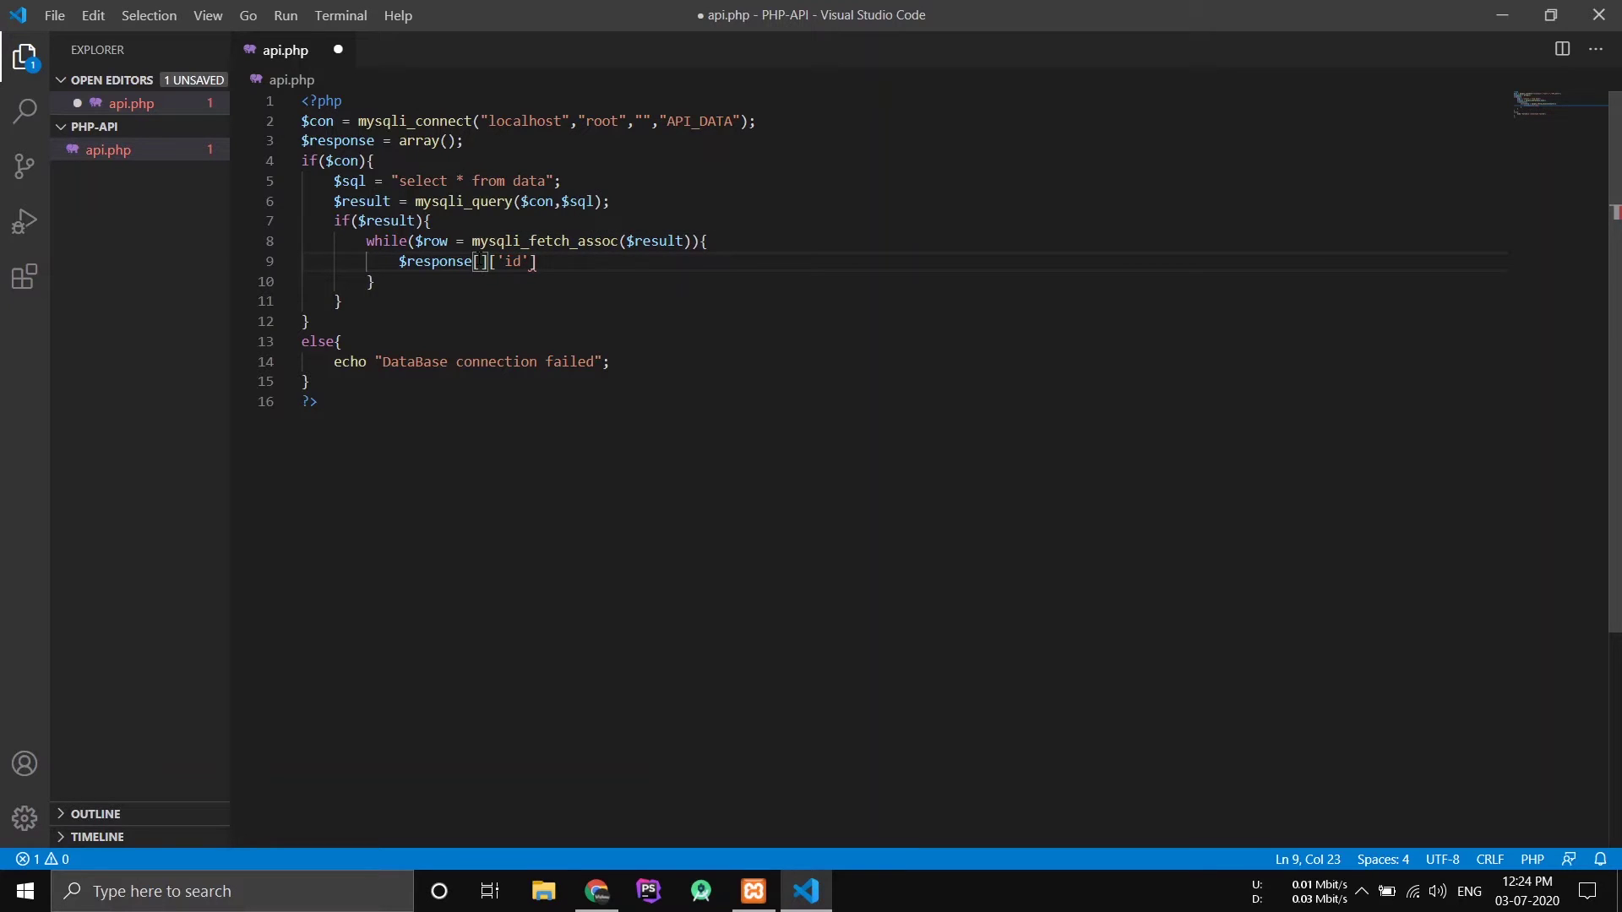
type("i")
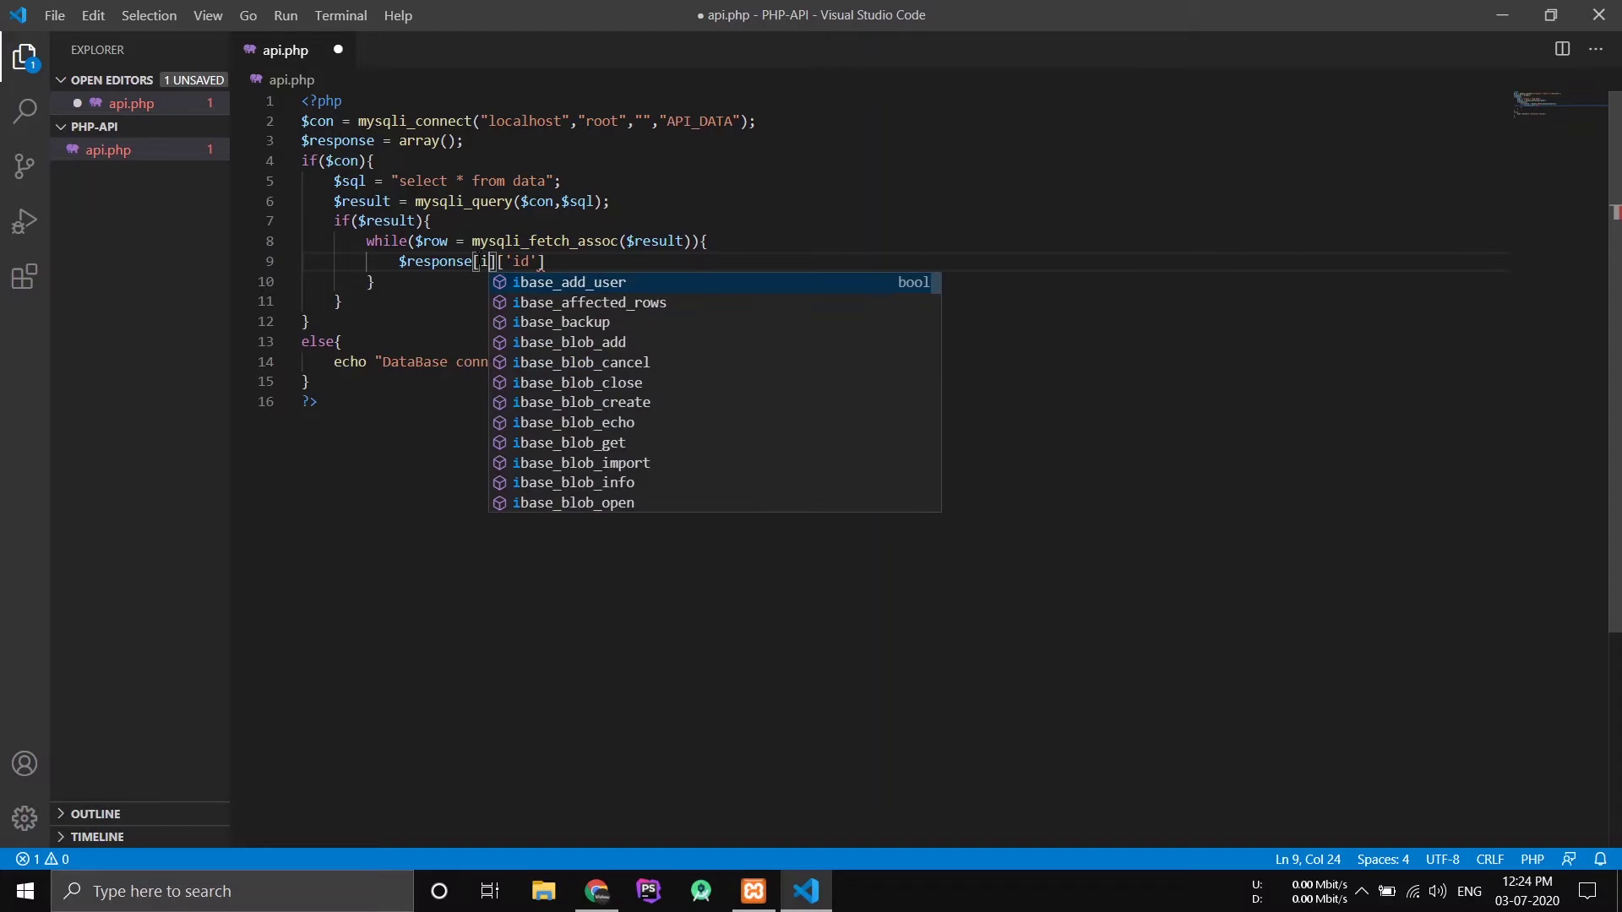
key("Left")
type("$")
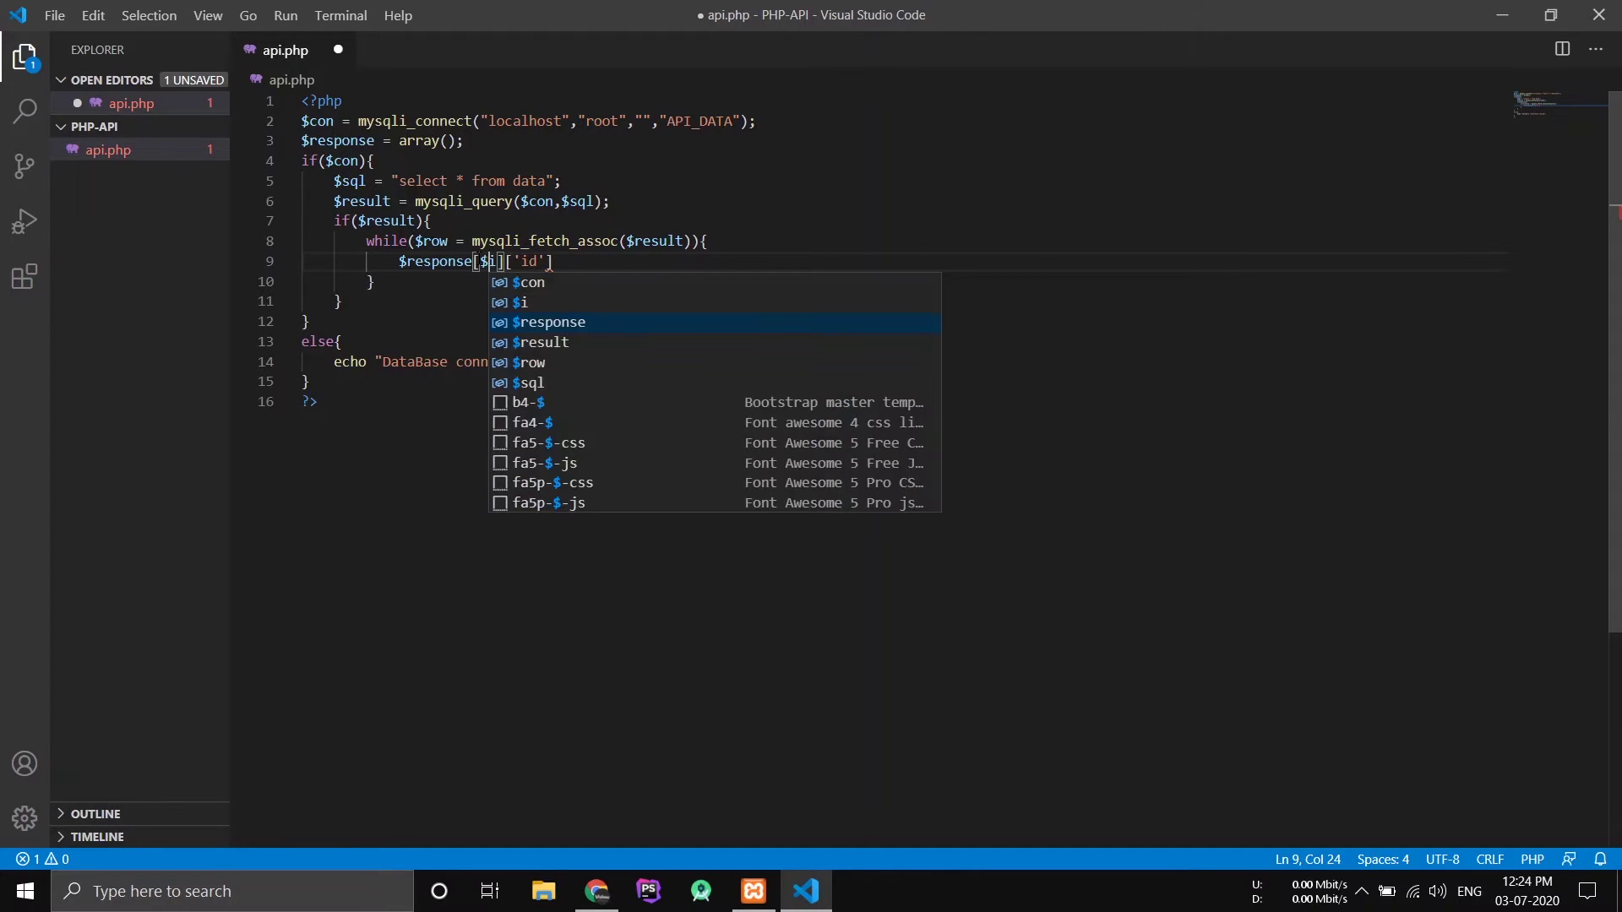
left_click(433, 222)
key("Return")
type("$i=0;")
left_click(576, 278)
type(";")
key("Return")
type("$i++;")
key("Return")
- Duplicate the id assignment and change the copies' keys to name and age
left_click(557, 281)
type("= $row ['id")
key("Home")
key("shift+Down")
key("ctrl+c")
key("ctrl+v")
key("ctrl+v")
key("ctrl+v")
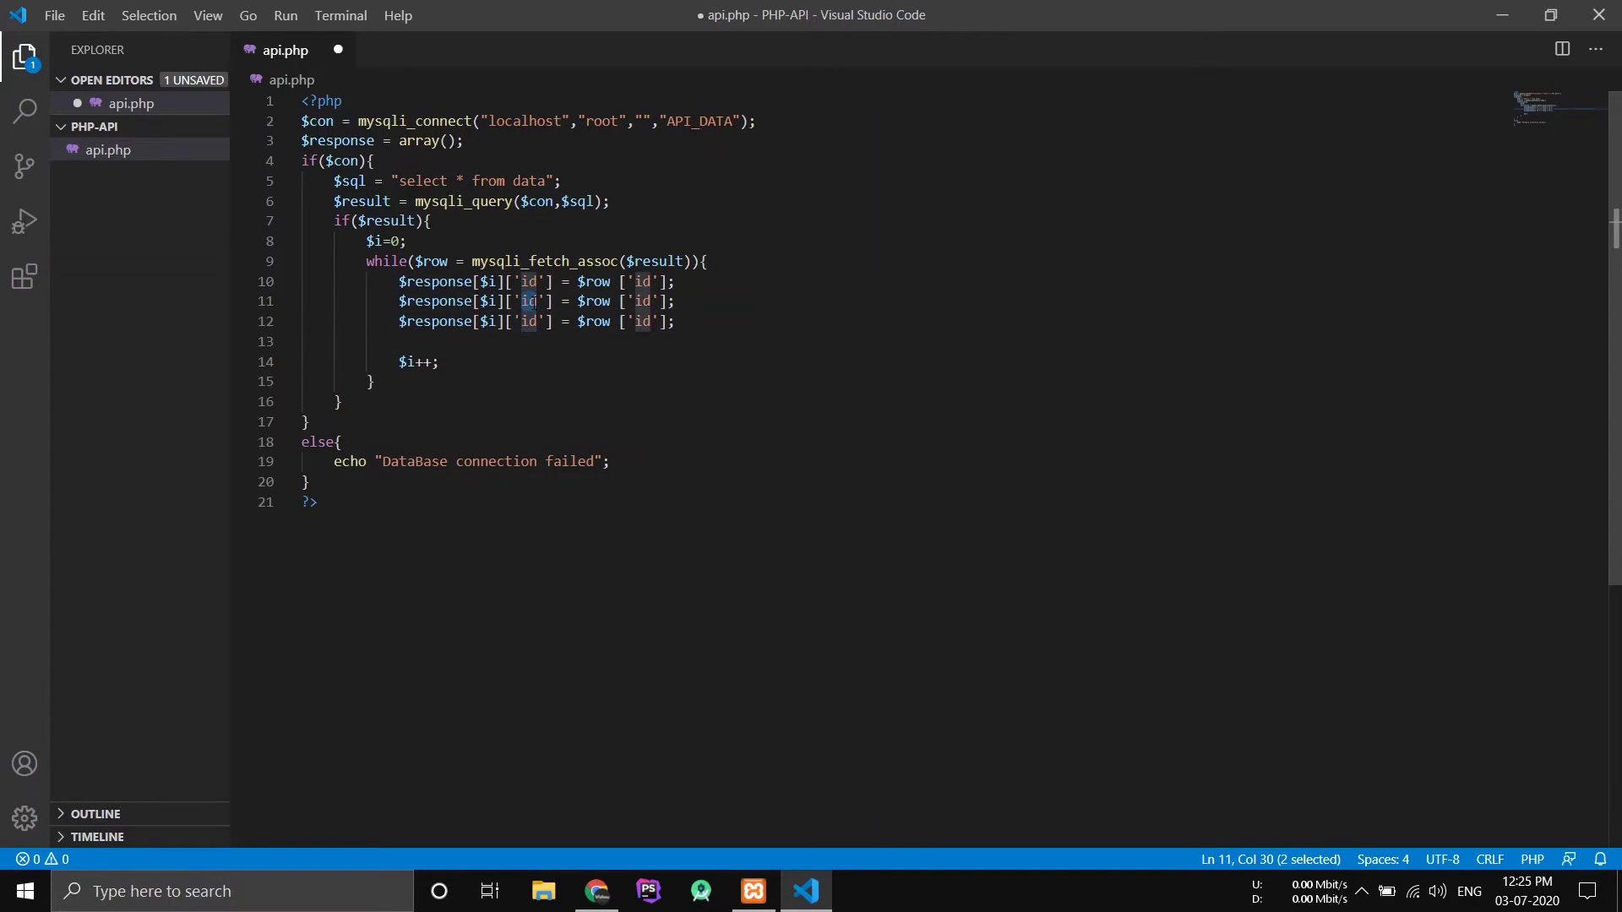
type("name")
double_click(529, 321)
type("age")
double_click(660, 301)
type("name")
double_click(666, 321)
type("age")
- Add the email assignment line to the loop and save api.php
key("Home")
key("shift+Down")
key("ctrl+c")
key("ctrl+v")
key("ctrl+v")
double_click(530, 341)
type("email")
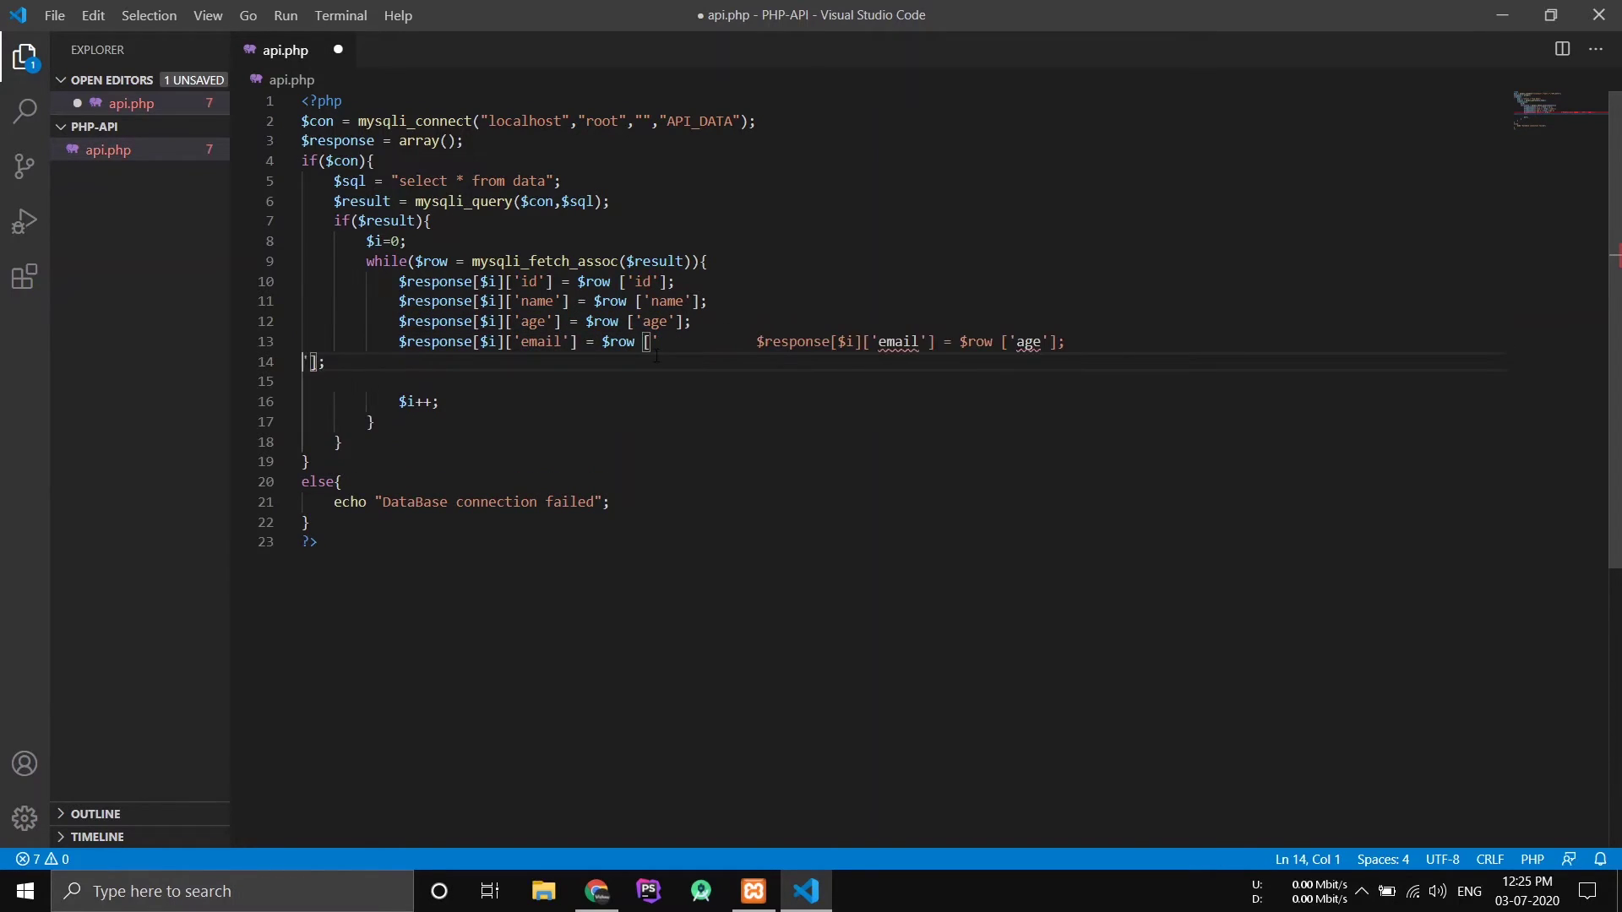
double_click(660, 341)
type("email'];")
key("End")
key("Delete")
key("ctrl+s")
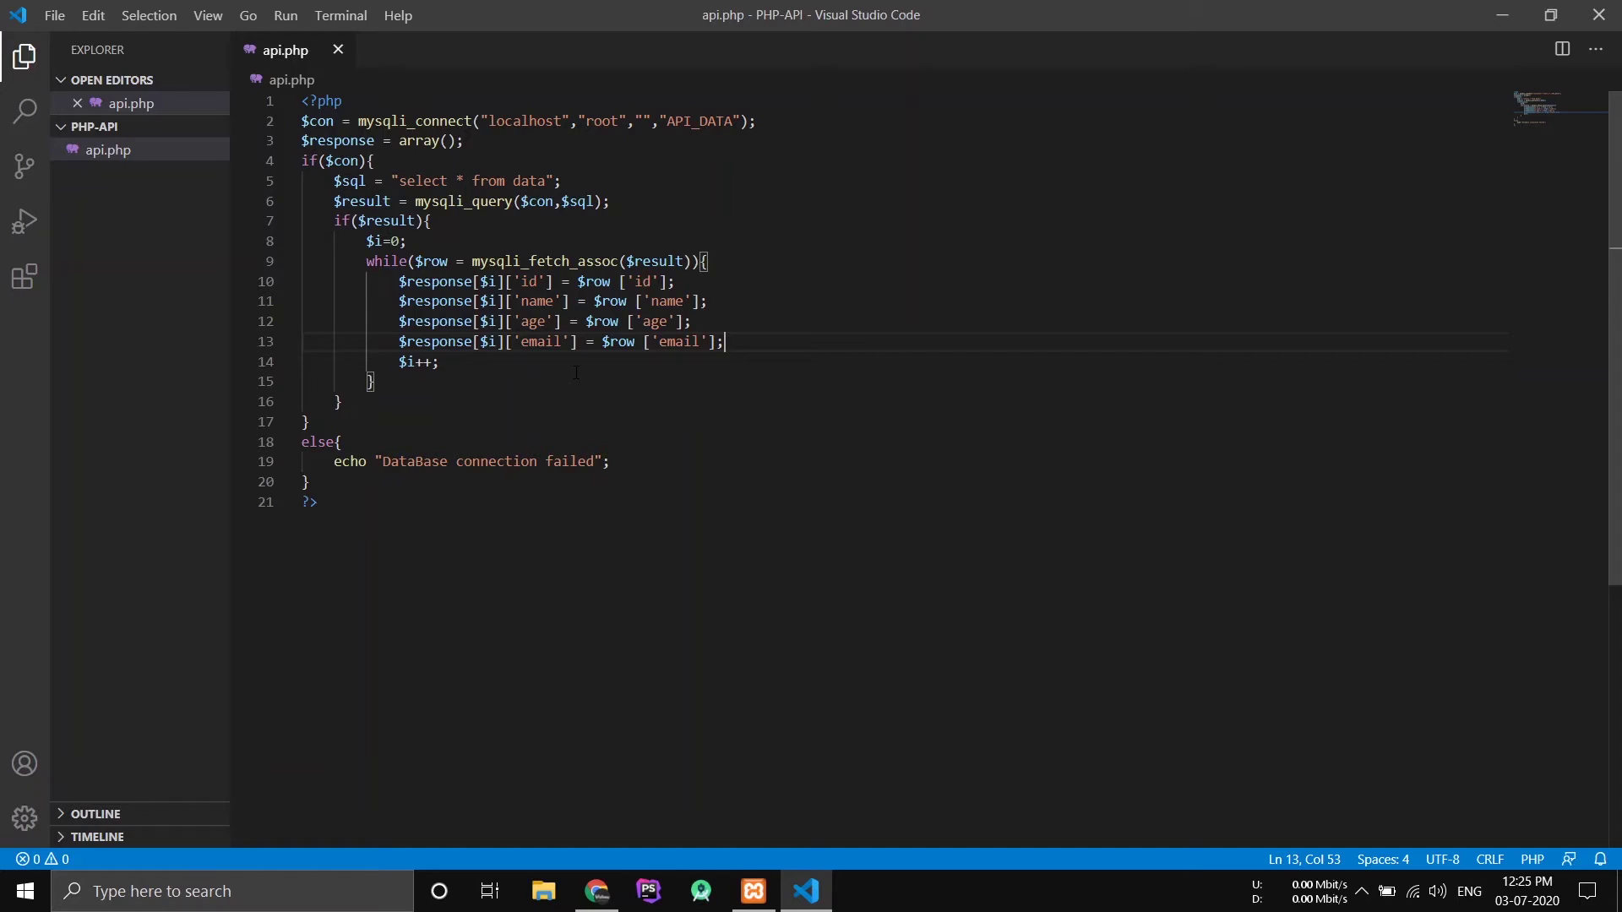
- Echo json_encode($response, JSON_PRETTY_PRINT) after the loop and save
left_click(447, 382)
key("Return")
type("echo ")
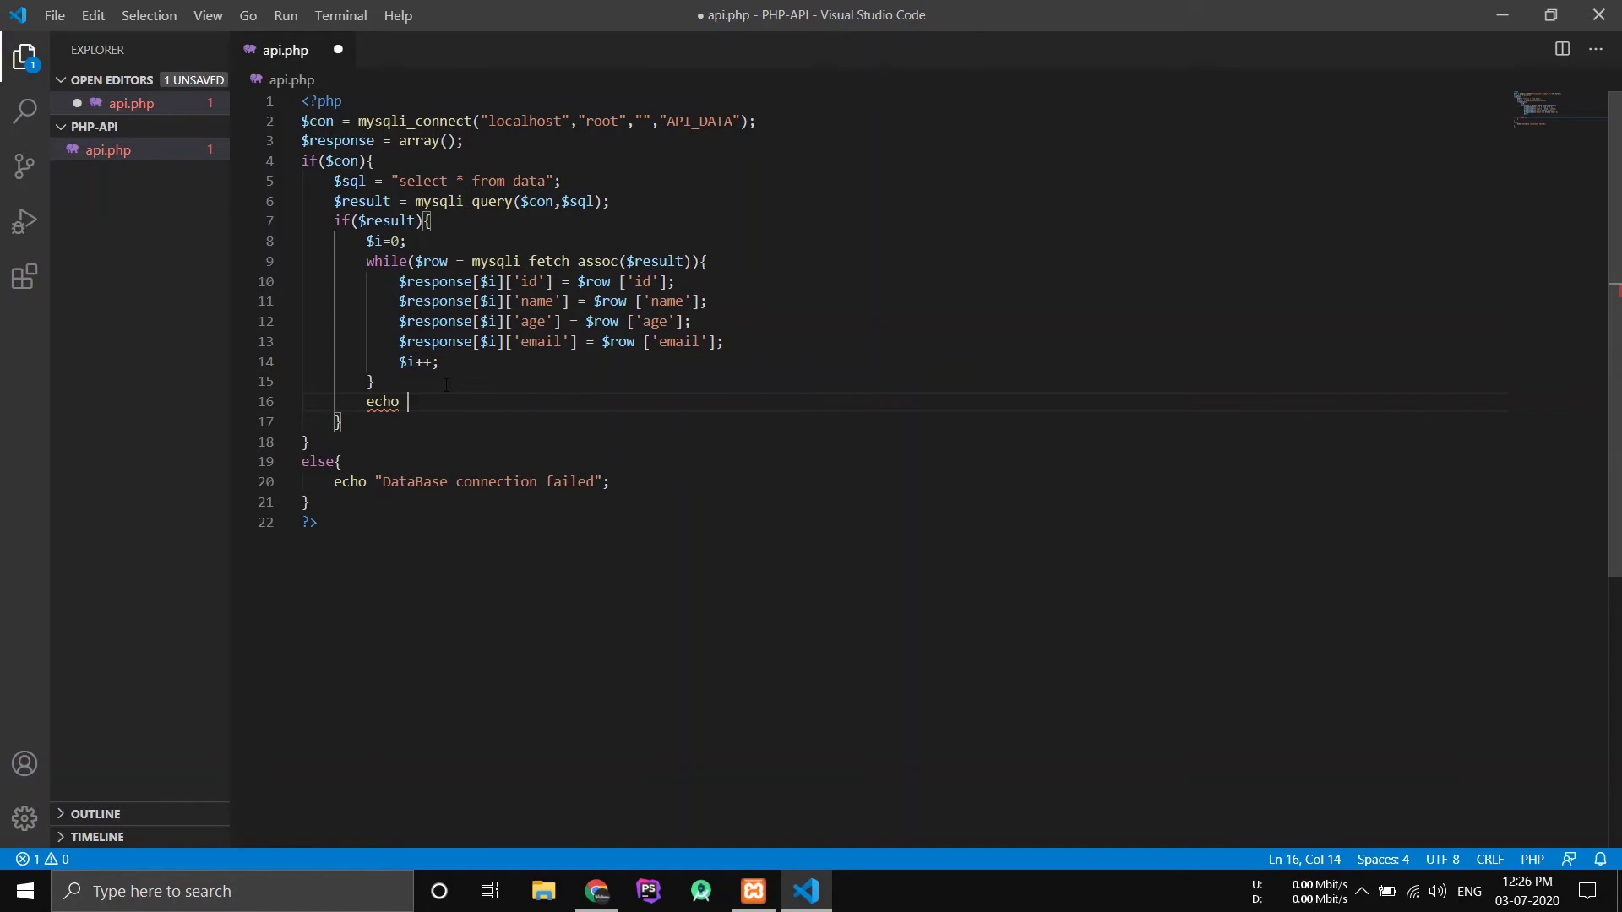
type("json_e")
key("Return")
type("($response,JE")
type("SO=")
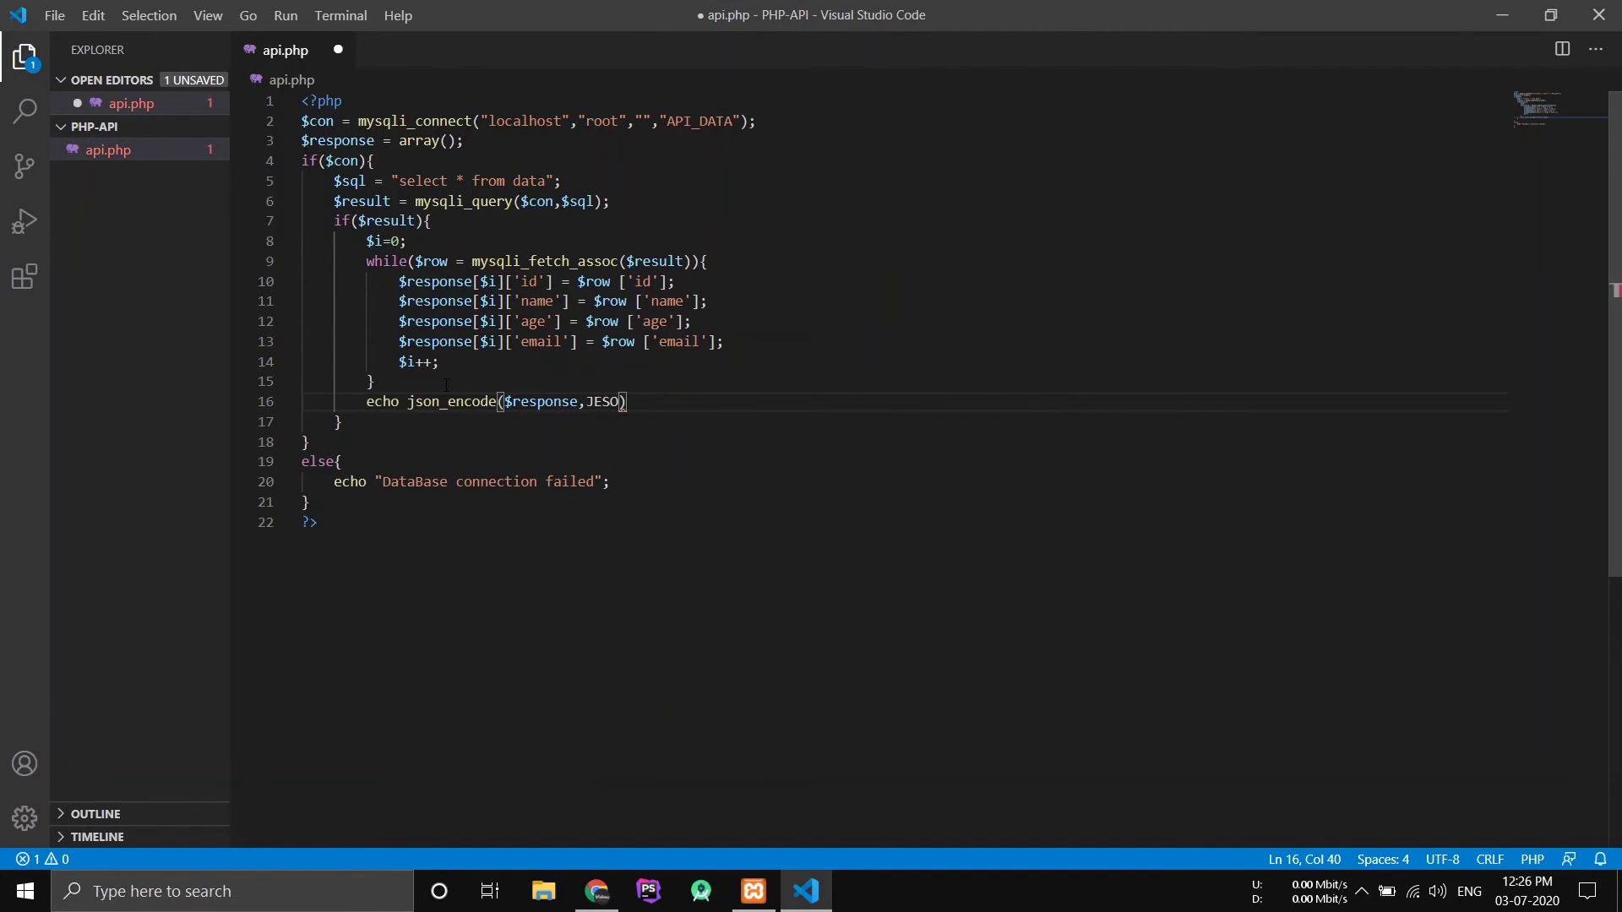
key("BackSpace")
key("BackSpace")
key("BackSpace")
type("JSON_P")
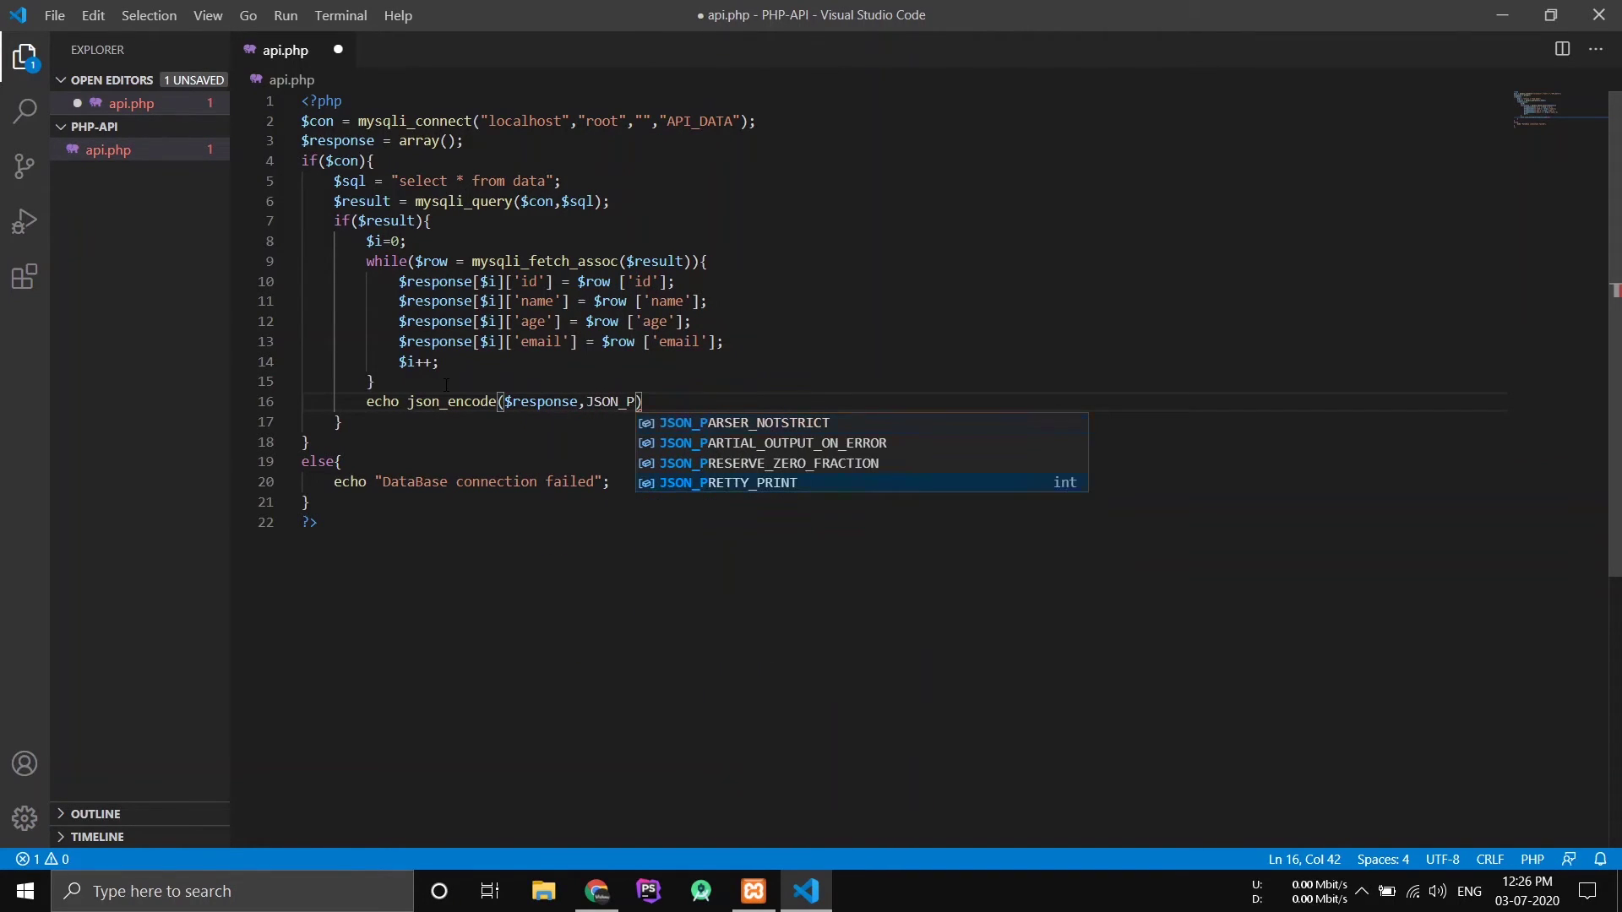
key("Return")
type(");")
key("ctrl+s")
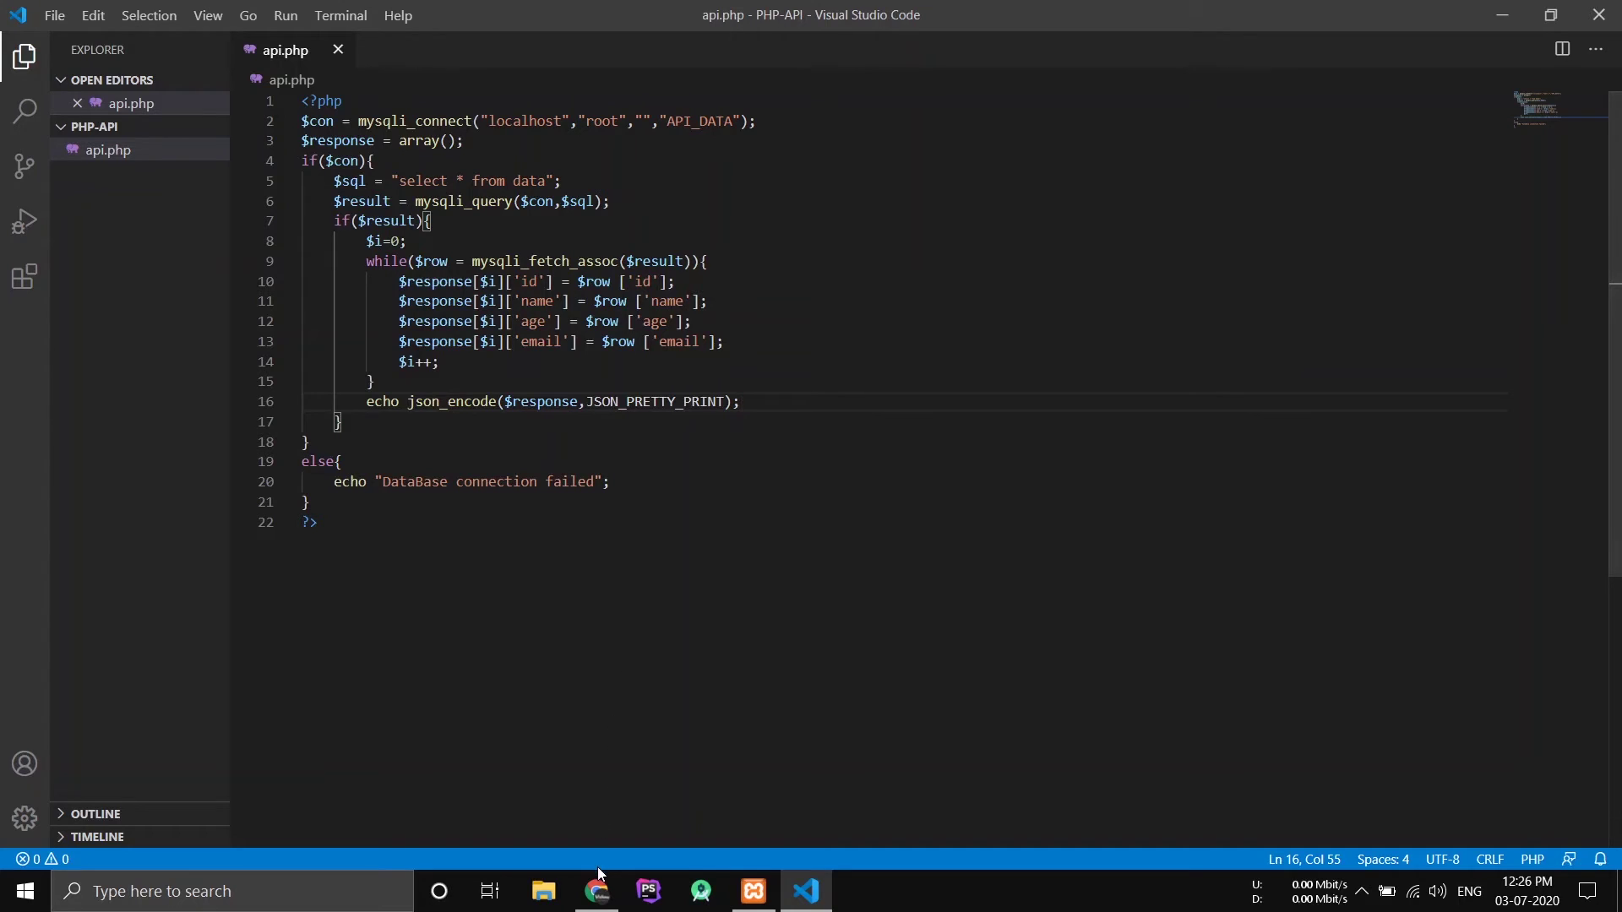
- Reload the api.php tab in Chrome to show both rows as pretty-printed JSON
left_click(596, 891)
left_click(512, 12)
key("F5")
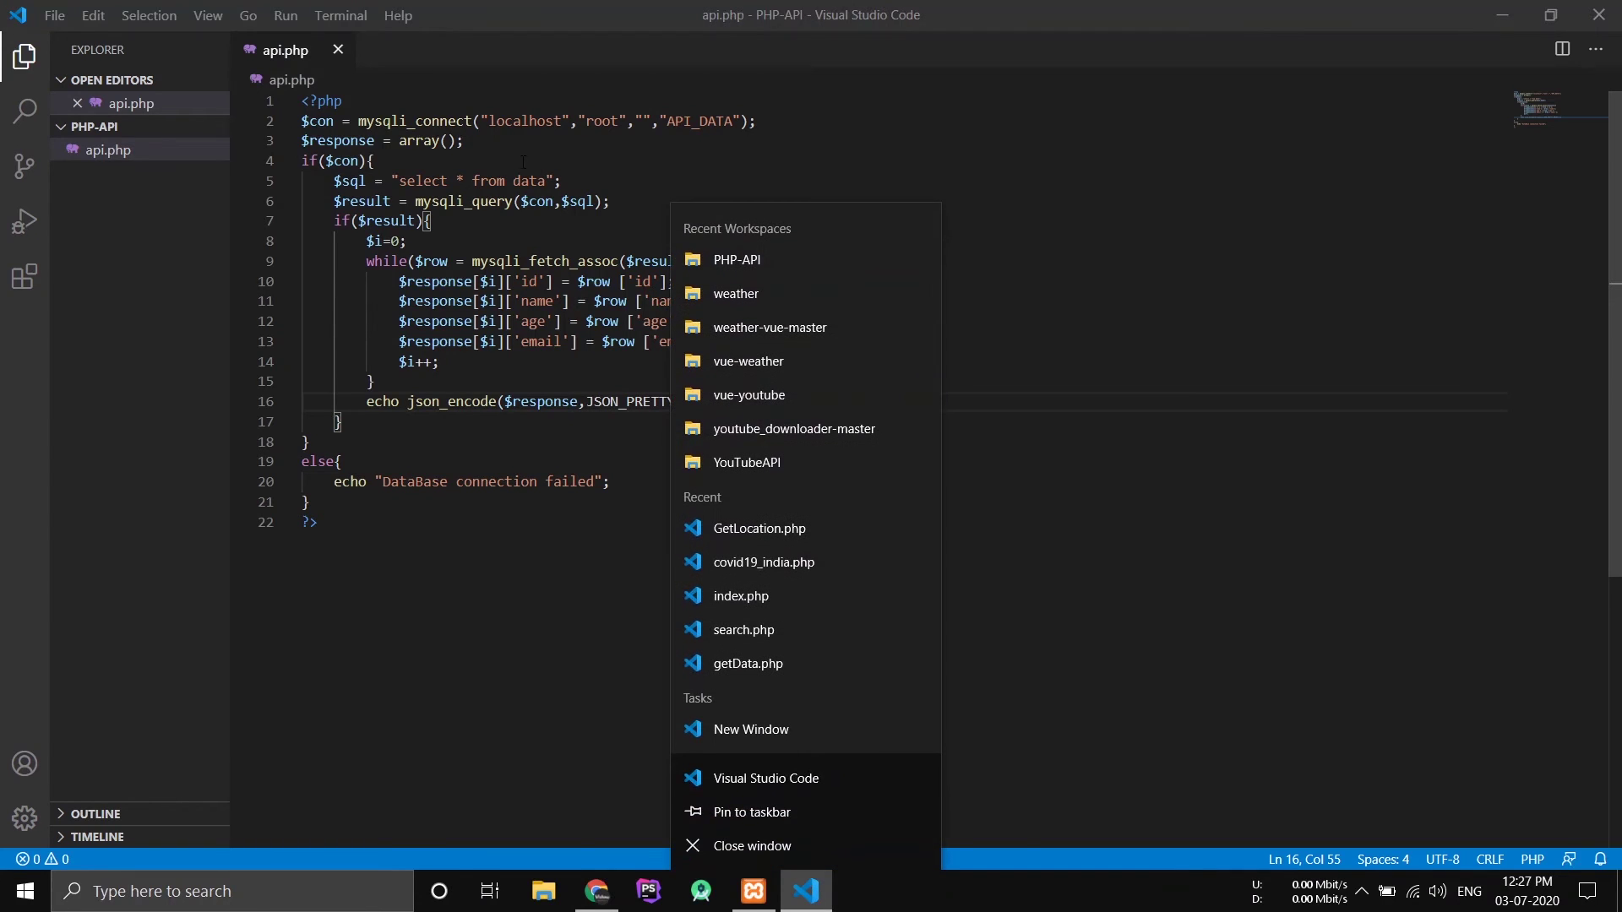
left_click(501, 108)
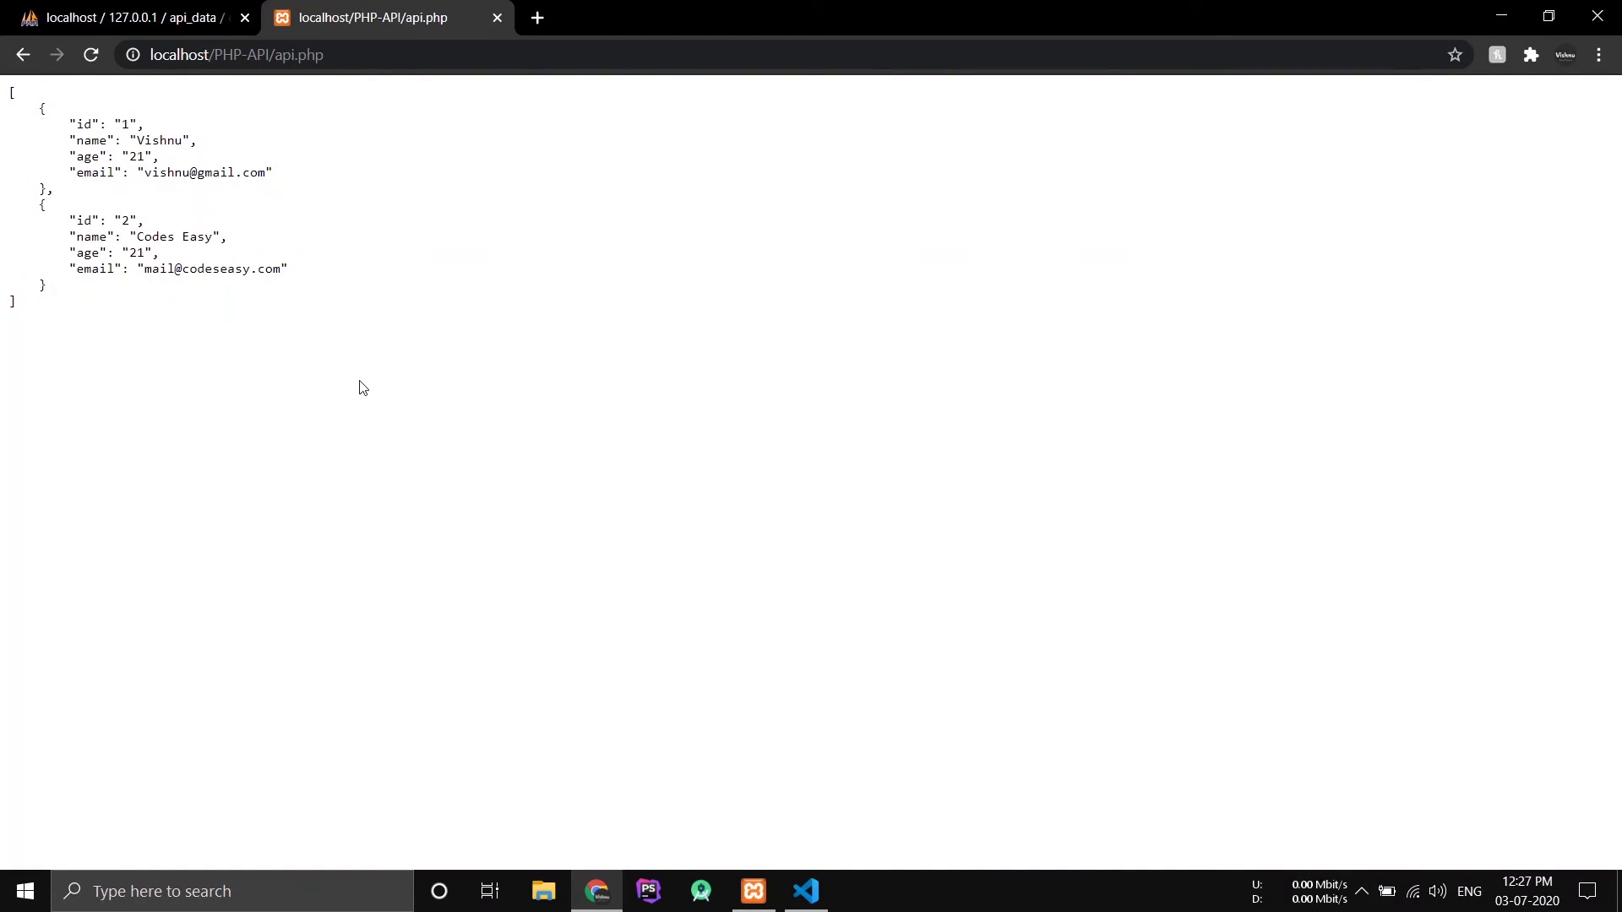
left_click_drag(11, 303, 4, 85)
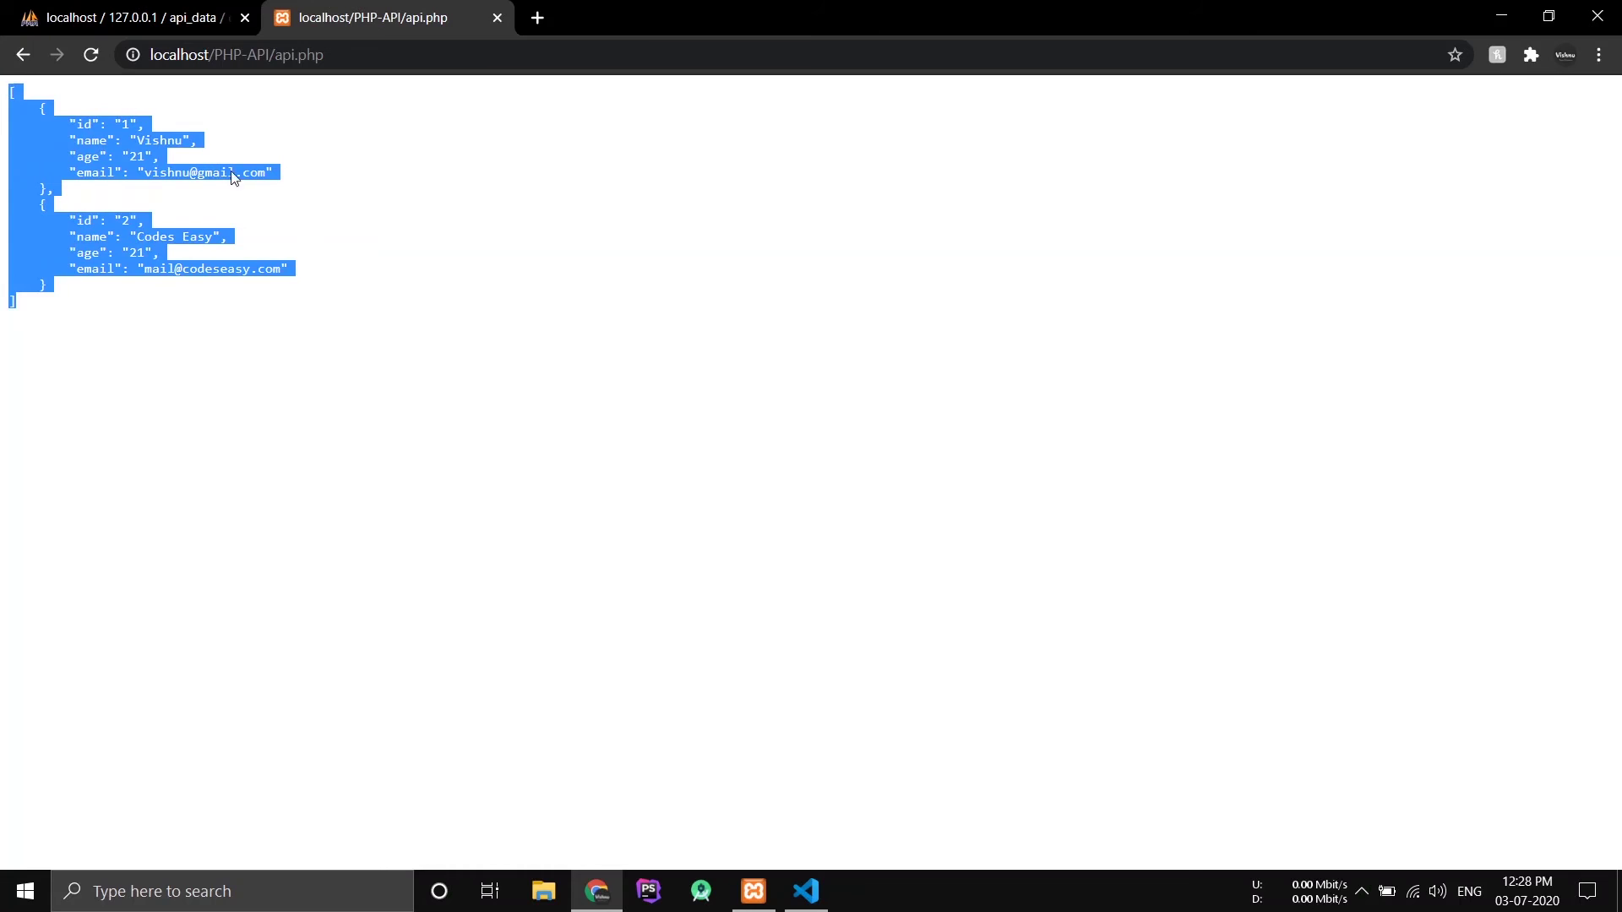
left_click_drag(240, 356, 4, 85)
left_click(273, 369)
left_click_drag(113, 366, 5, 85)
left_click(192, 219)
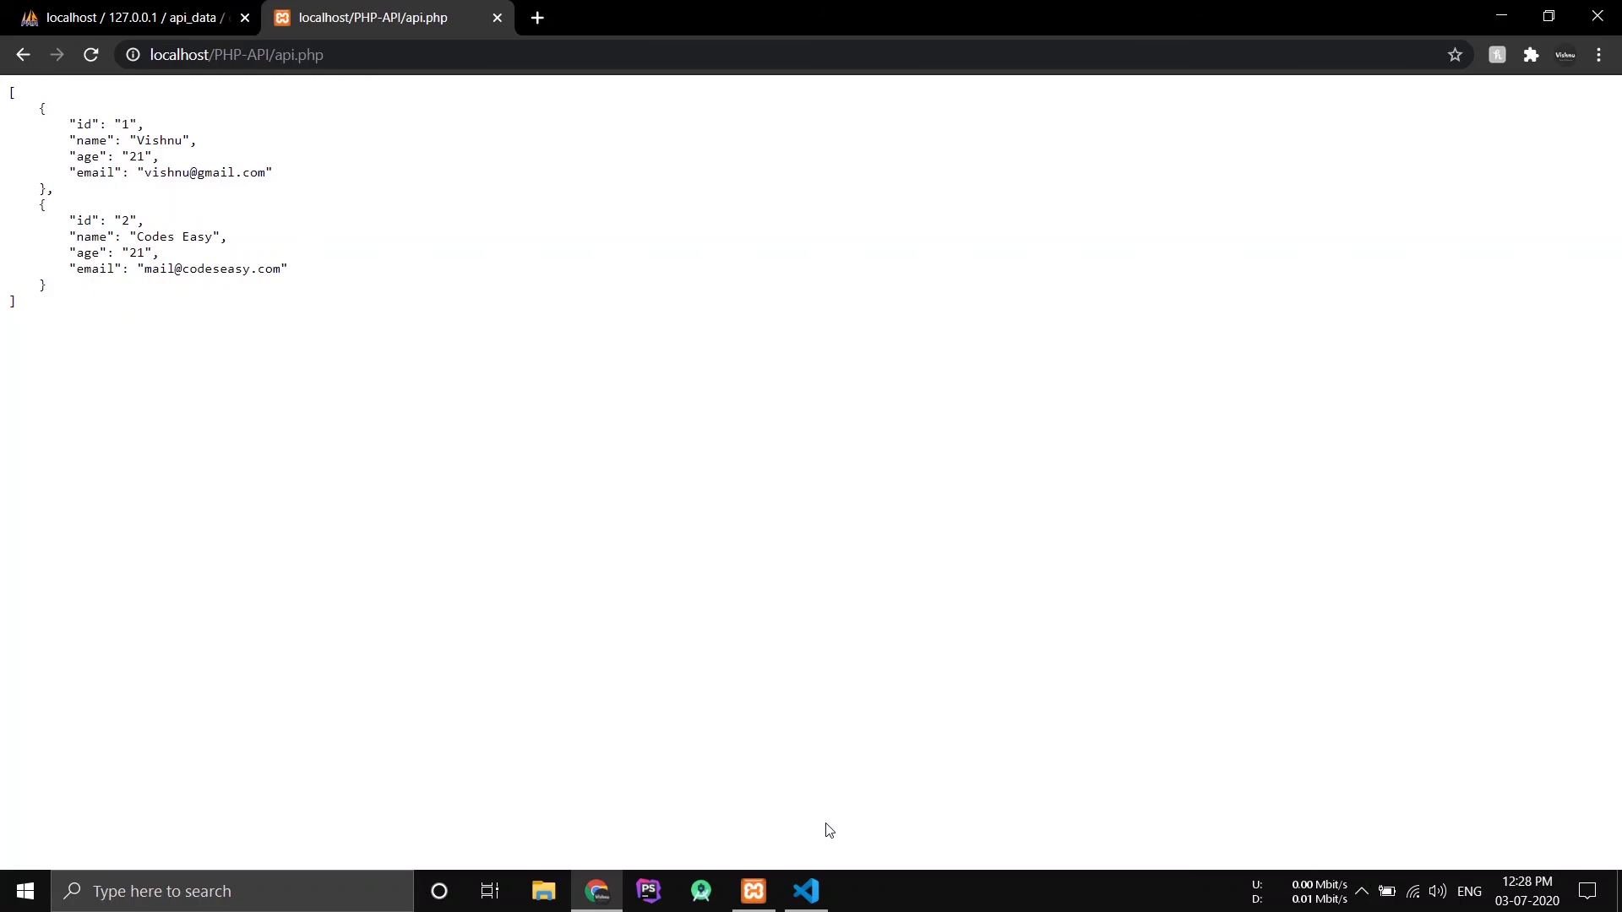
- Bring VS Code back to api.php, showing the header("Content-Type: JSON") line
left_click(807, 891)
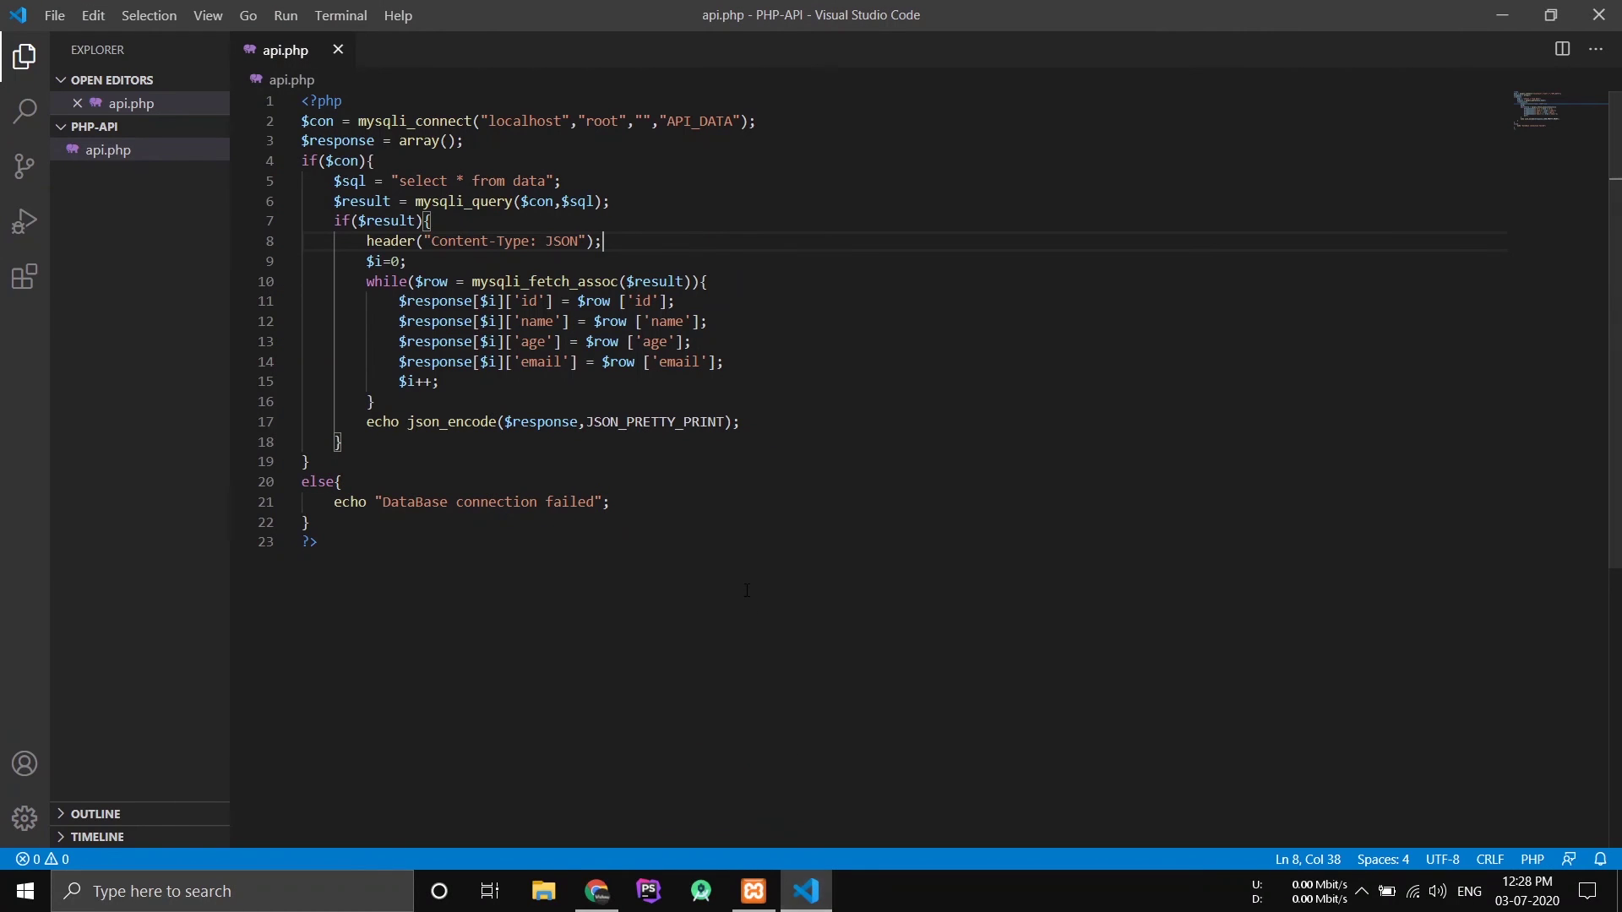